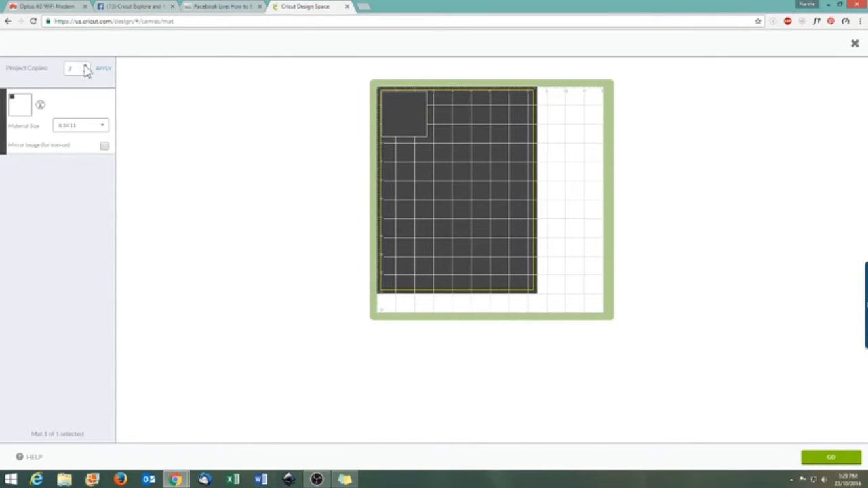
- Set the project copies to 8 and the mat's material size to 8.5X11
click(85, 66)
click(103, 68)
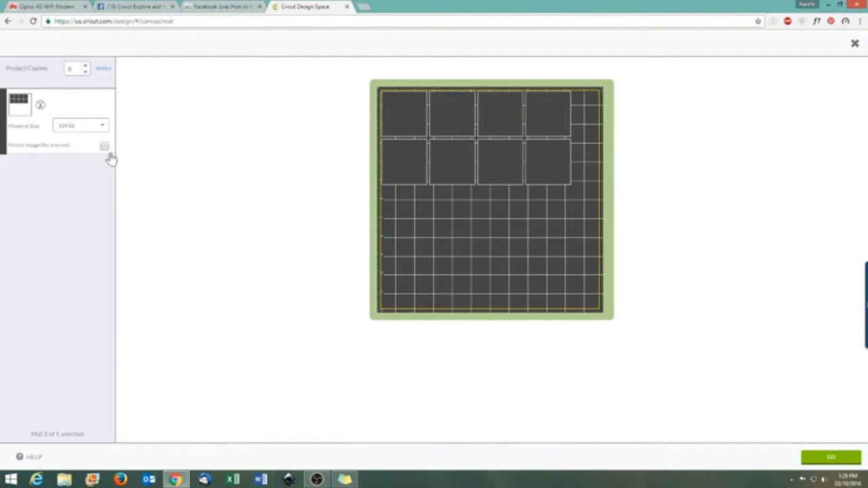
click(97, 126)
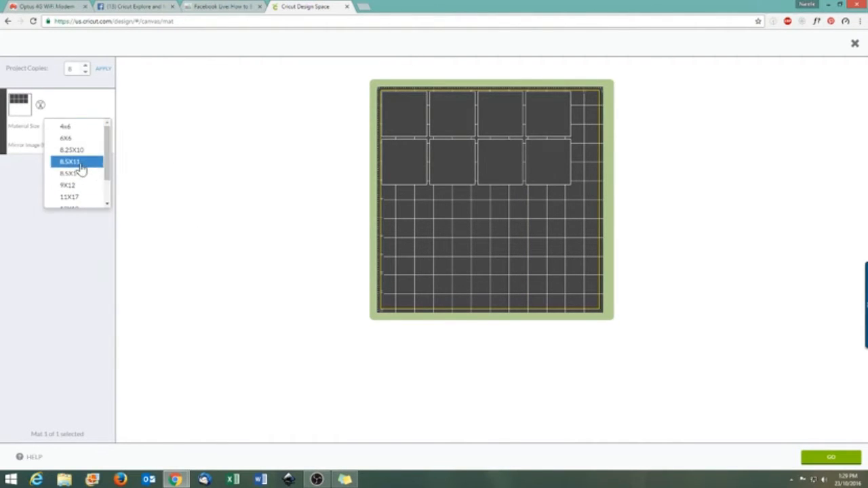
click(80, 168)
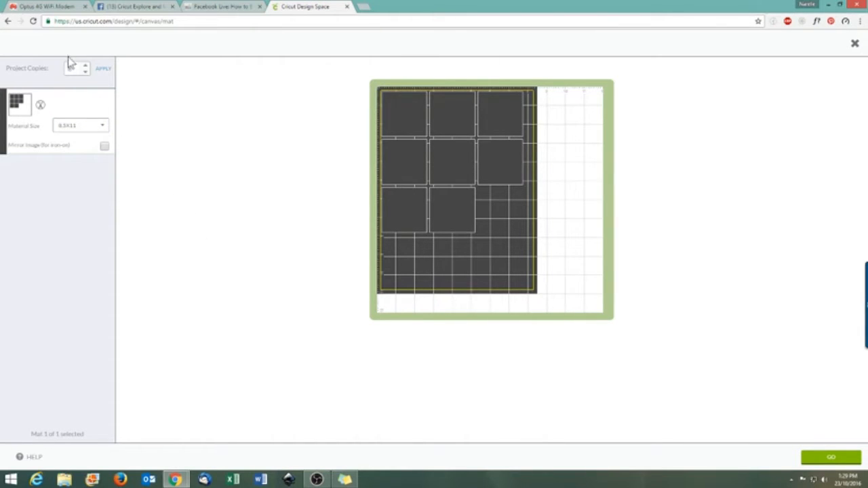
- Raise the project copies to 10 and on to 12, and set the mat's material size to 8.5X11
click(103, 69)
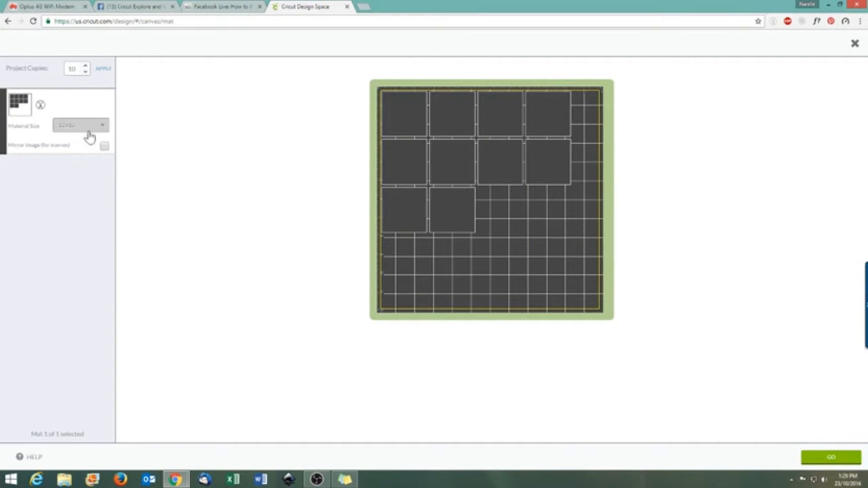
click(85, 66)
click(86, 67)
click(102, 71)
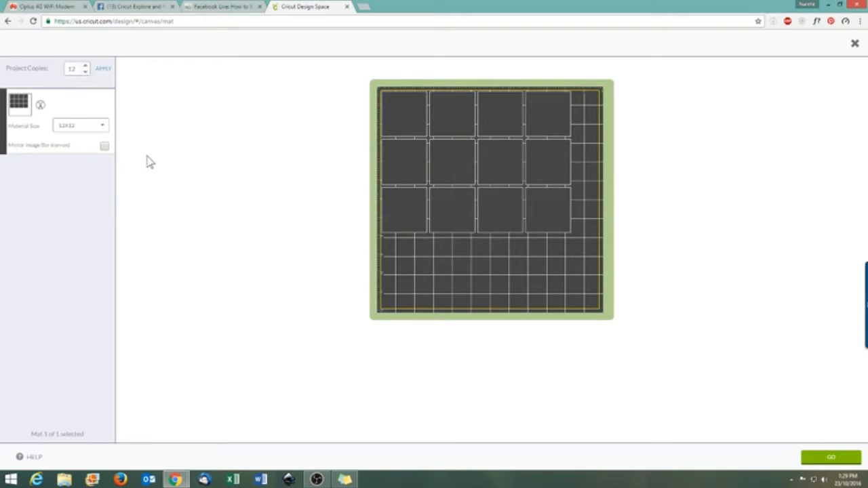
click(103, 127)
click(87, 165)
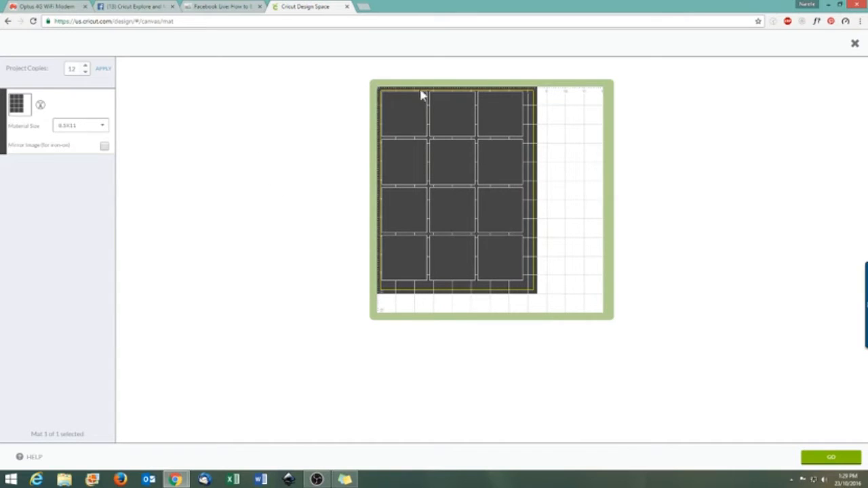
- Nudge the squares in the mat's second and third rows slightly, and close the mat preview
click(496, 156)
drag(490, 157, 492, 156)
click(443, 160)
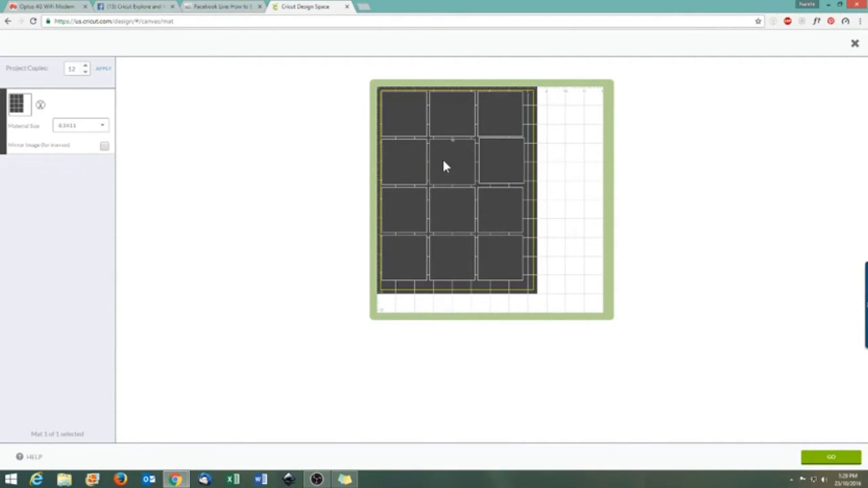
click(401, 157)
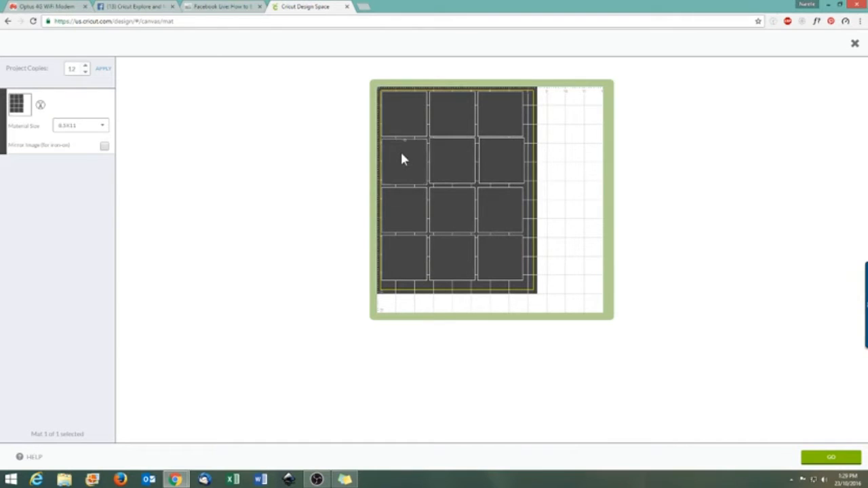
click(397, 204)
click(451, 207)
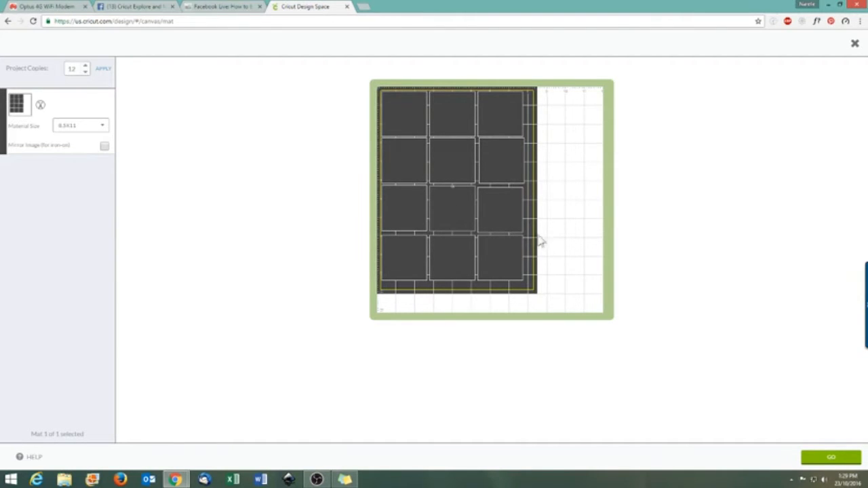
click(855, 43)
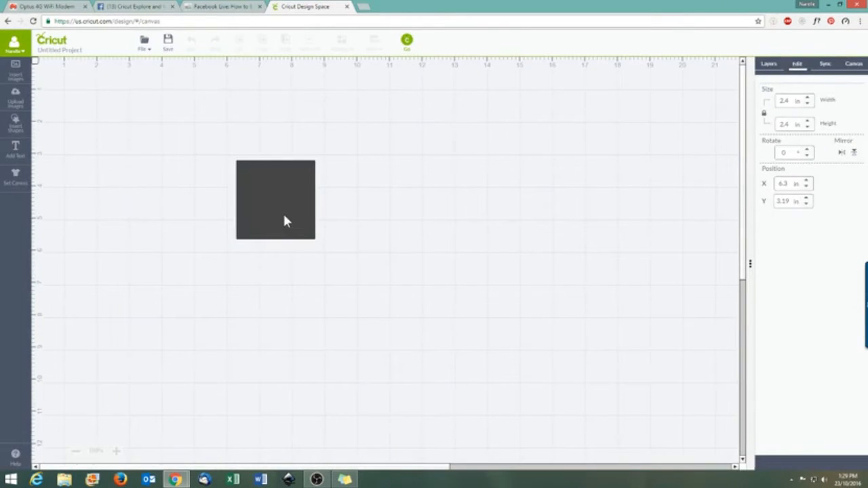
click(282, 218)
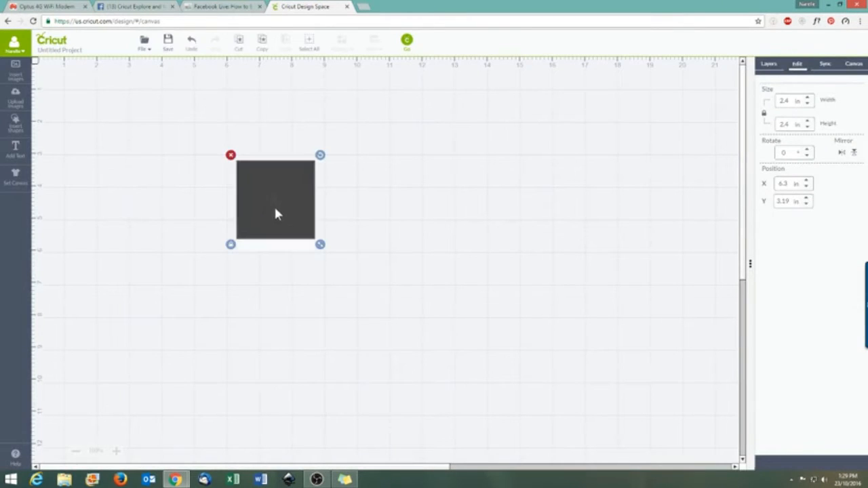
click(16, 186)
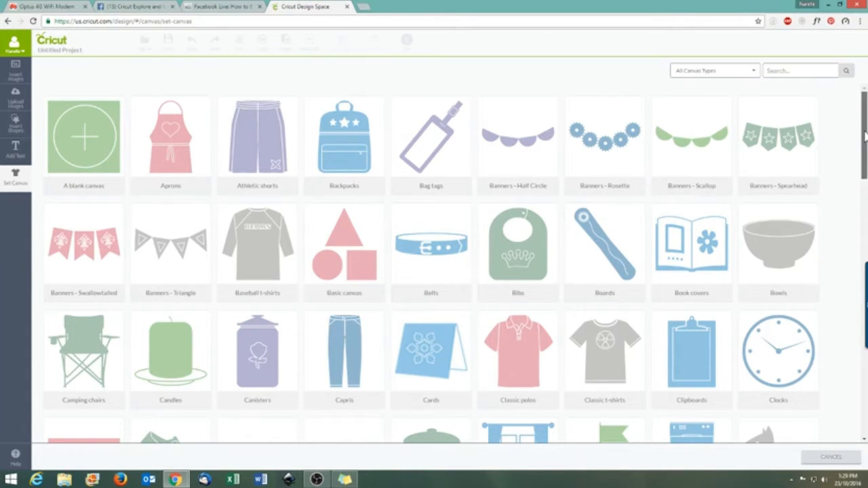
mouse_move(865, 136)
mouse_down()
mouse_move(864, 197)
mouse_move(864, 125)
mouse_up()
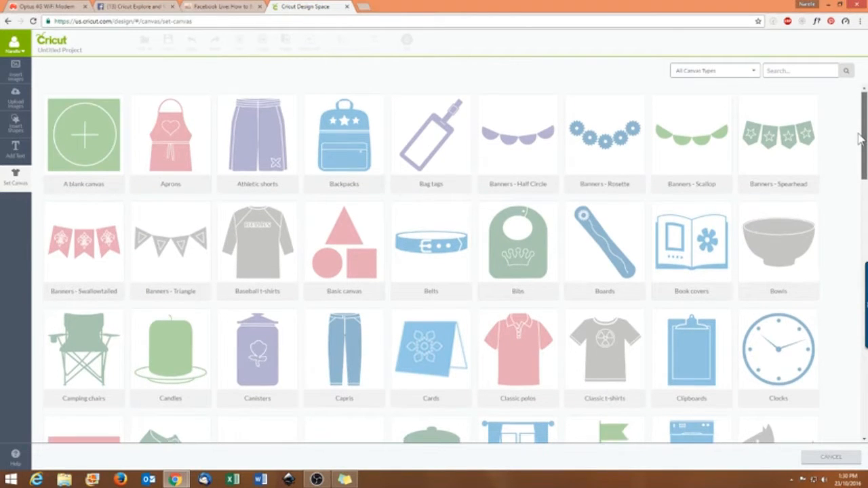
scroll(611, 223, down, 1)
click(353, 224)
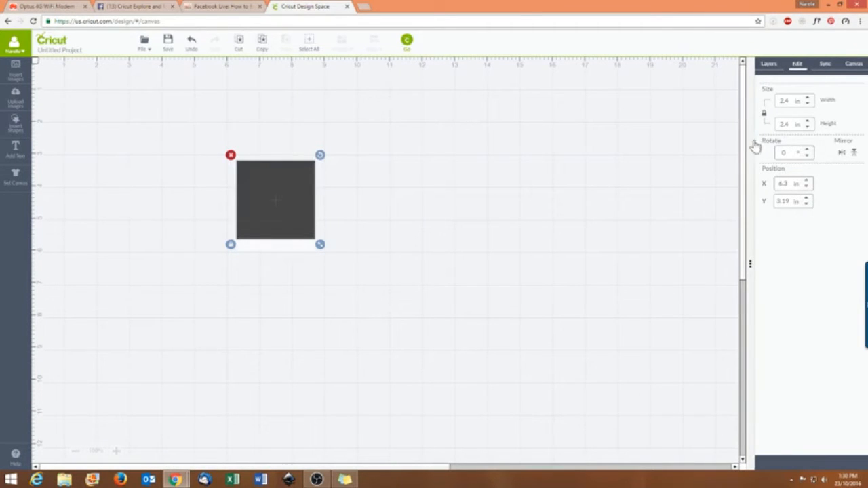
click(854, 65)
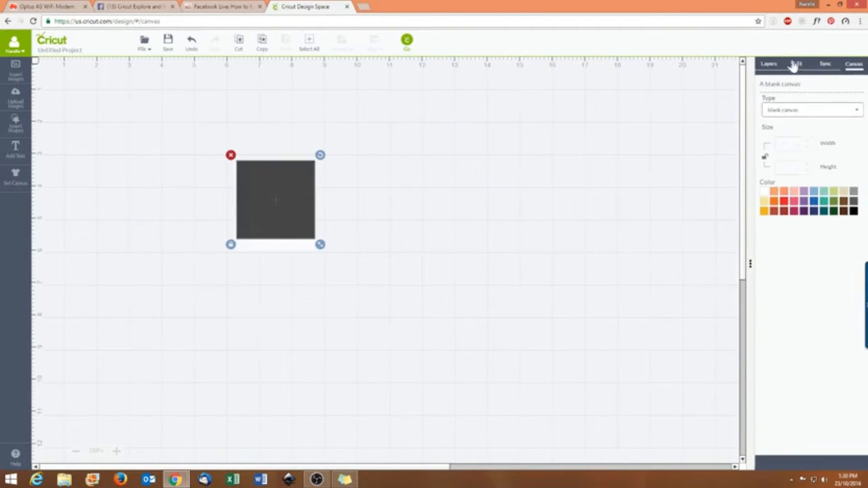
click(810, 112)
click(811, 112)
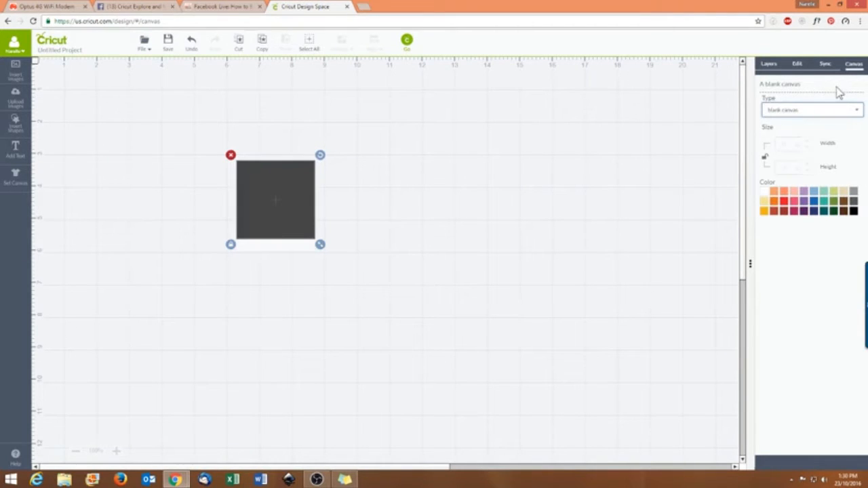
click(684, 153)
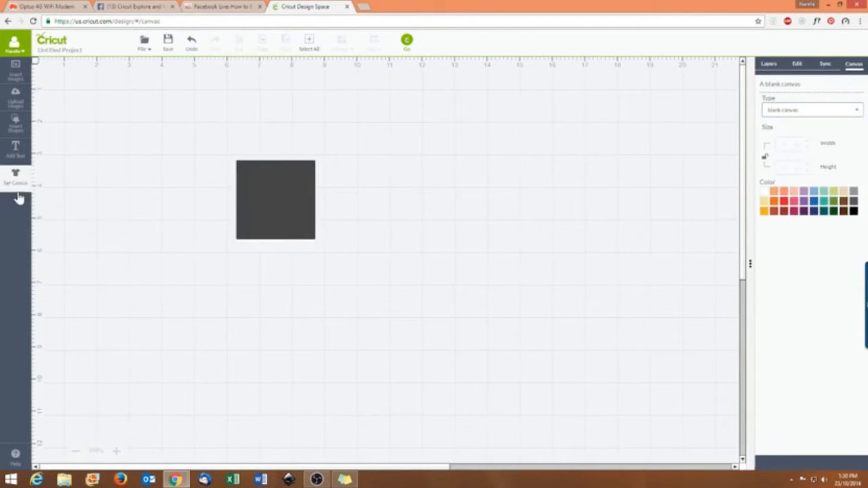
- Set up a rectangular Basic canvas with a custom size of 8.5 in wide and 11 in high
click(16, 178)
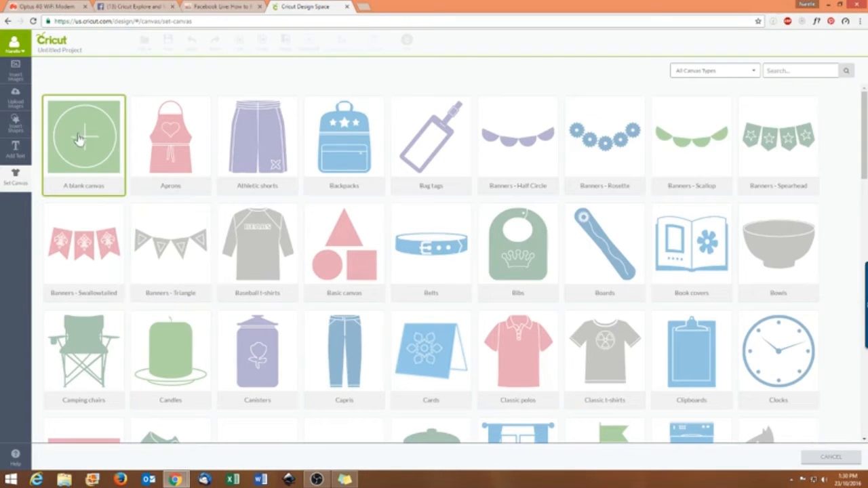
click(343, 260)
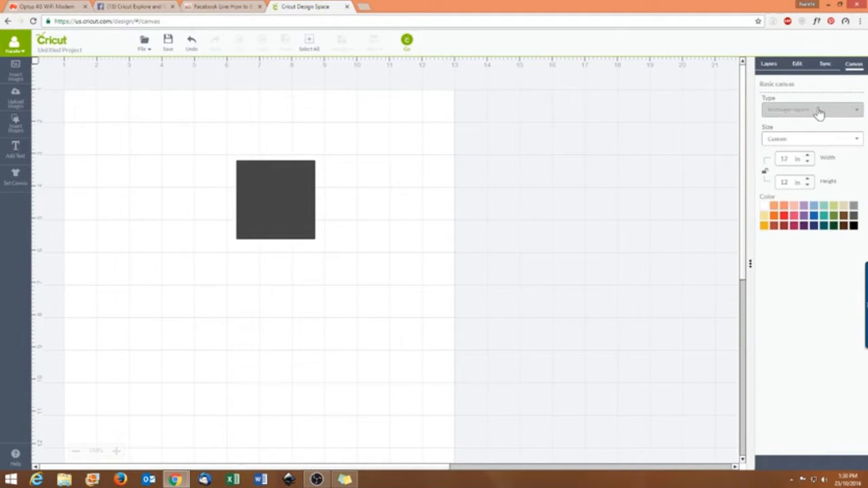
click(820, 113)
click(820, 113)
click(805, 143)
click(806, 143)
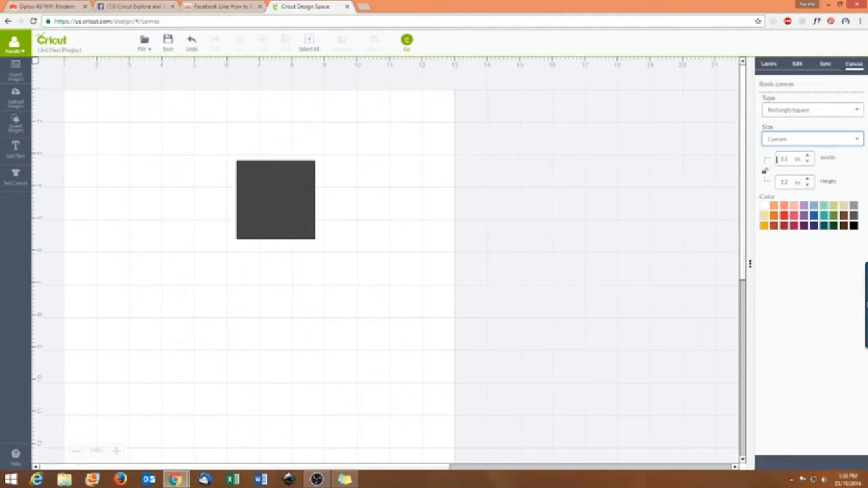
double_click(789, 158)
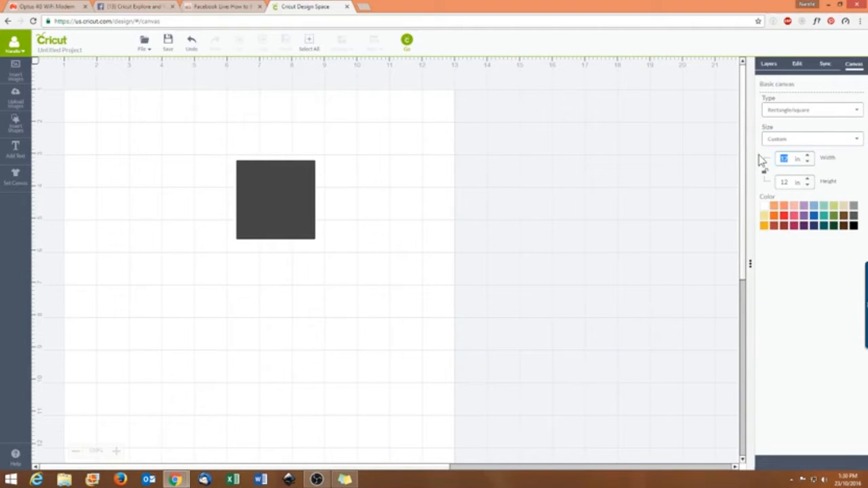
key(Tab)
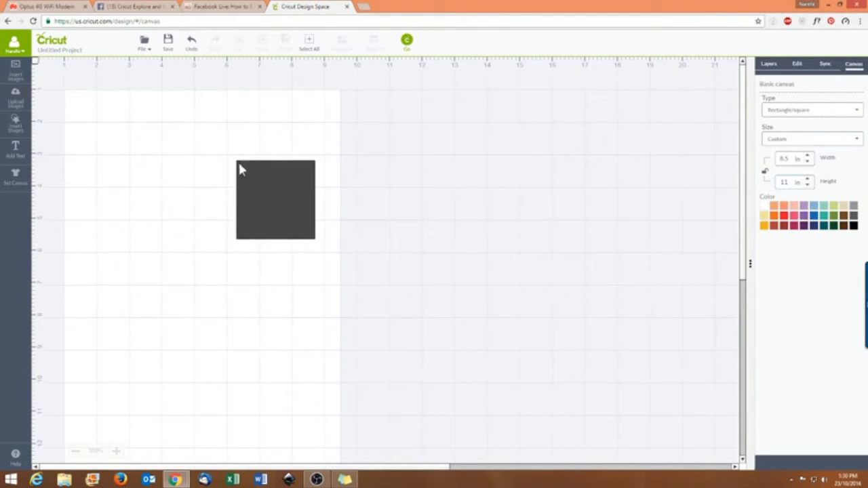
- Move the square into the upper-left corner of the white canvas area and show its layer
drag(278, 217, 106, 143)
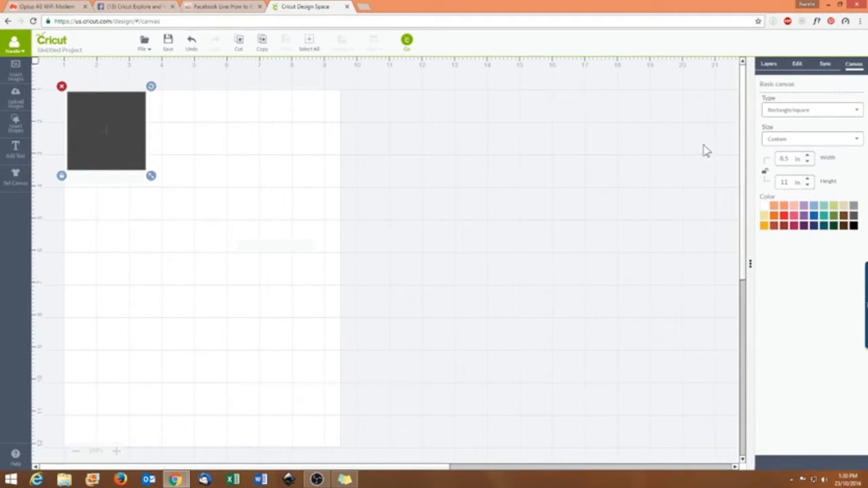
click(797, 68)
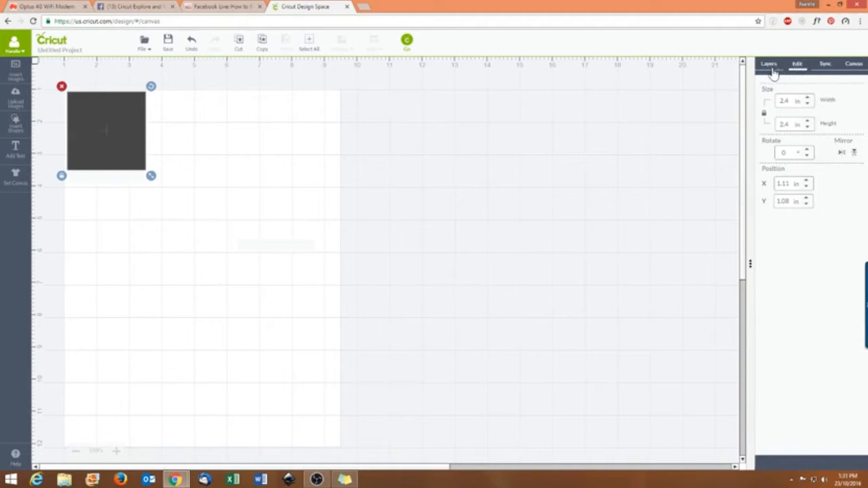
click(769, 68)
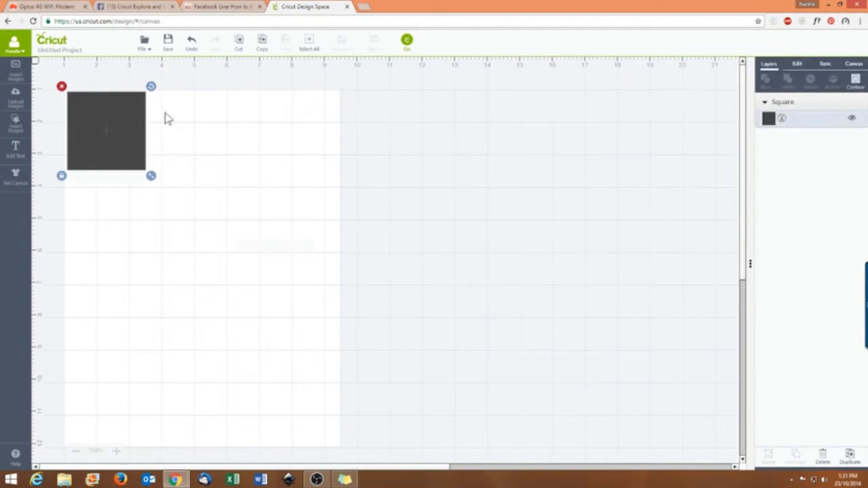
- Duplicate the square five times and spread the copies over the canvas: three in the first row, two in the second, one in the third
click(850, 455)
click(850, 455)
click(849, 454)
click(850, 455)
drag(153, 195, 299, 146)
drag(139, 152, 107, 226)
drag(128, 179, 105, 346)
drag(130, 155, 219, 134)
drag(112, 143, 204, 261)
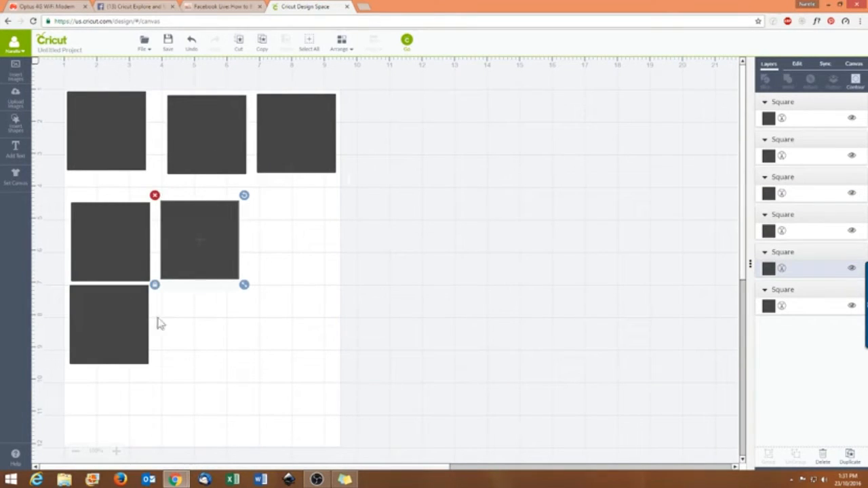
- Attach all six squares into one set to hold their layout, and delete the attached set
drag(47, 68, 438, 450)
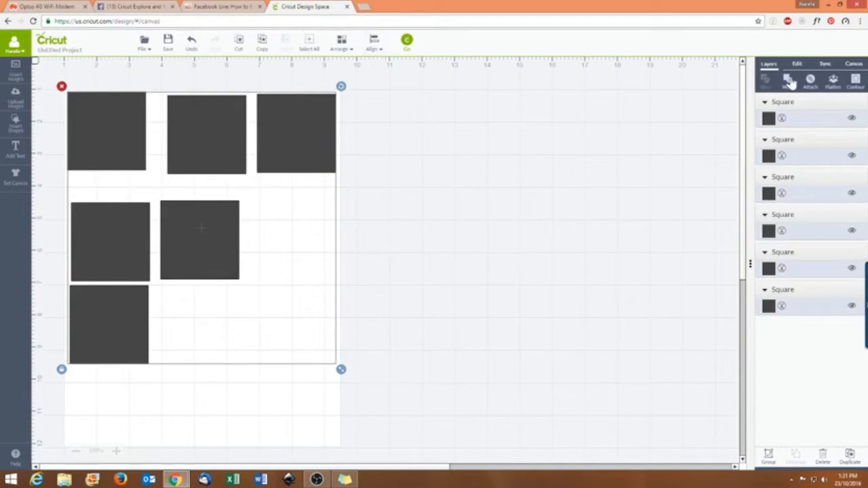
click(812, 80)
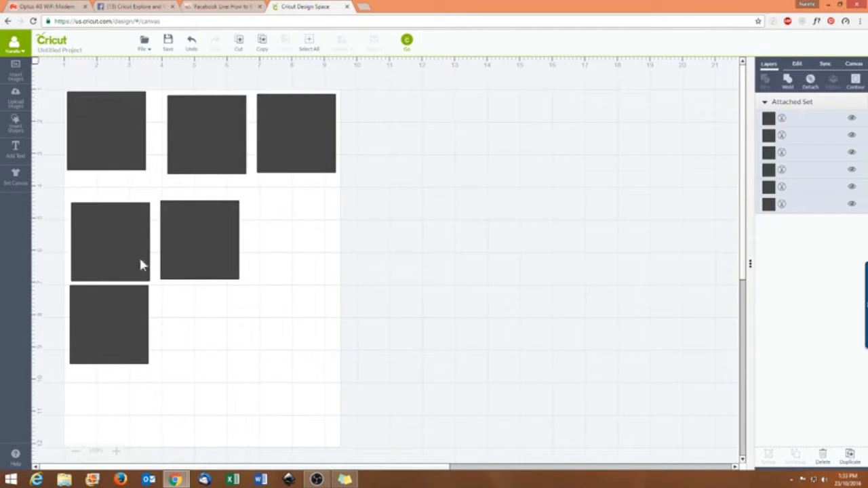
click(97, 151)
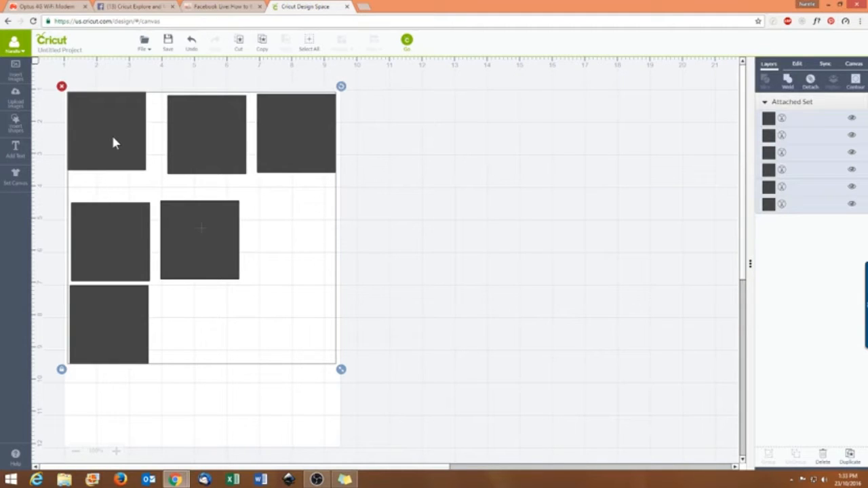
key(Delete)
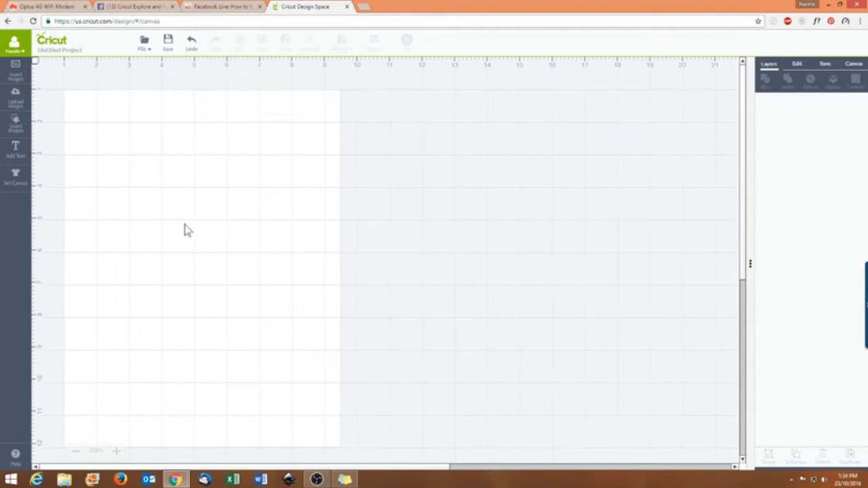
- Add the text "My design says it is too big" and position it across the upper part of the canvas, extending past its right edge
click(13, 148)
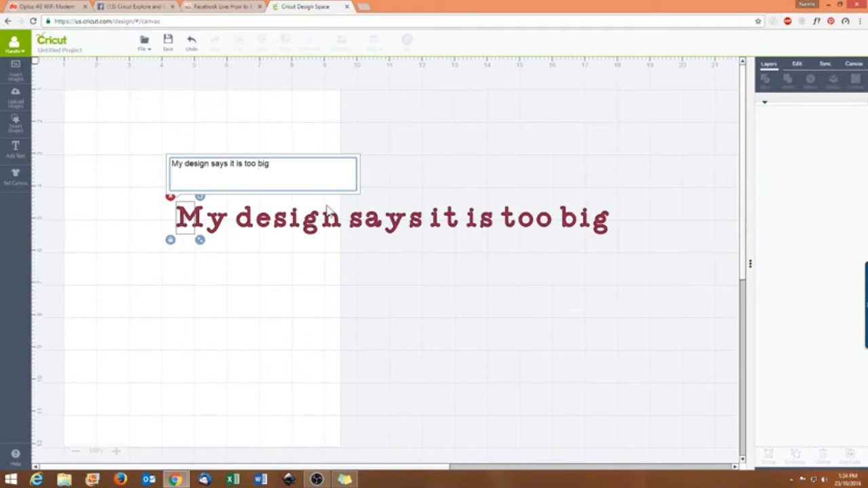
click(304, 296)
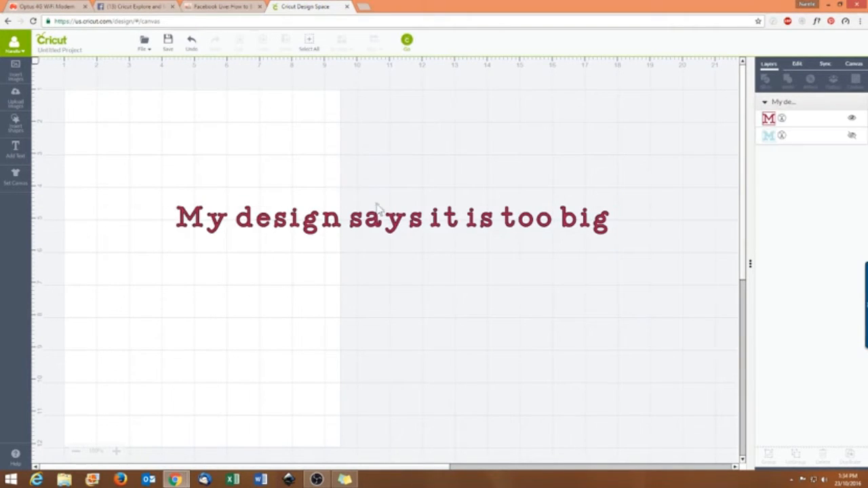
drag(370, 219, 305, 192)
double_click(306, 192)
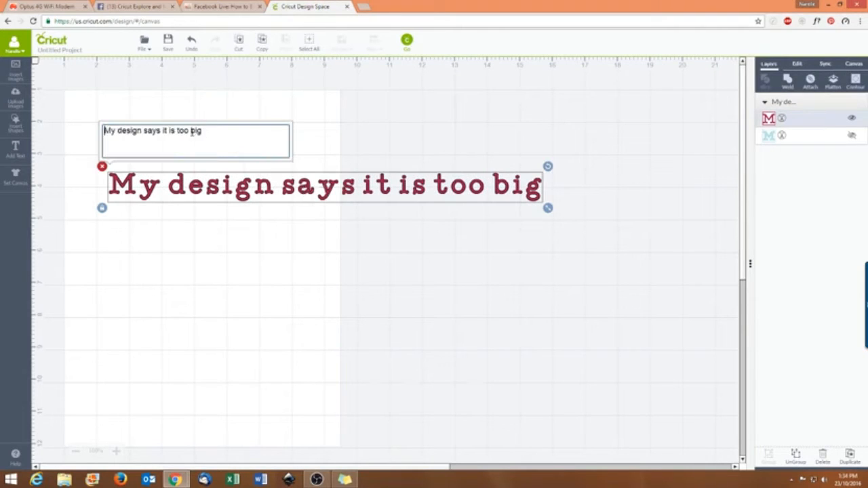
click(322, 264)
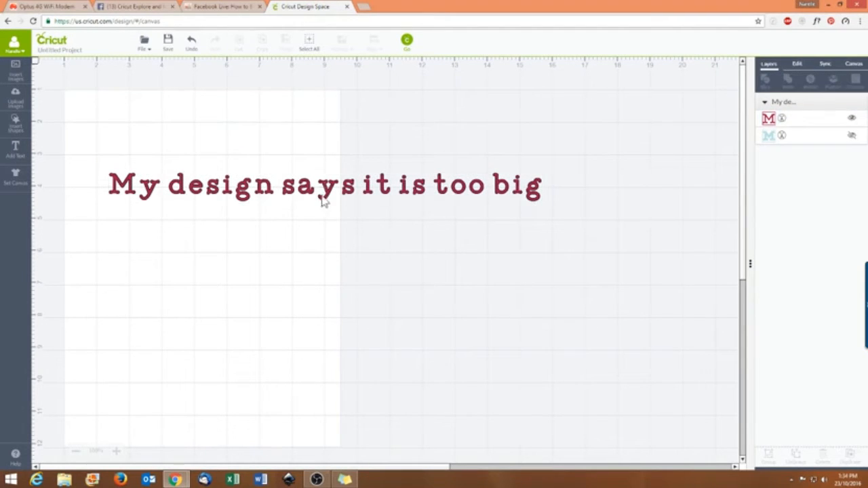
drag(324, 192, 347, 204)
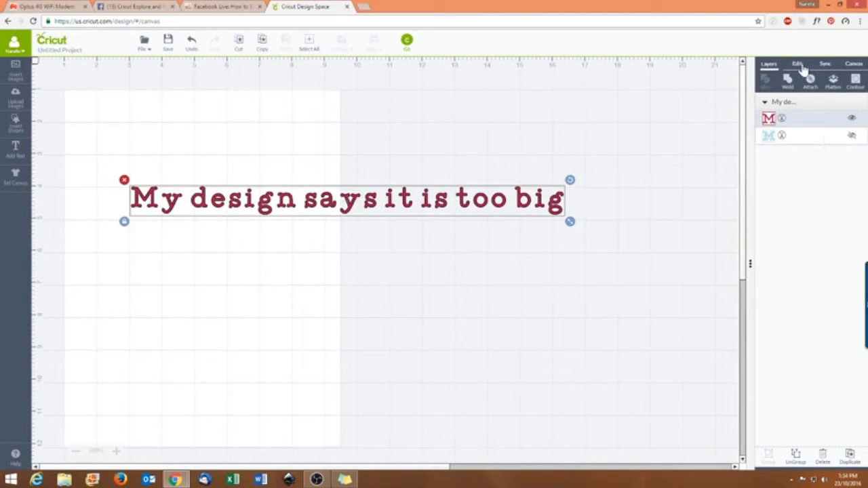
- Show the text's hidden blue shadow layer and delete that layer
click(852, 135)
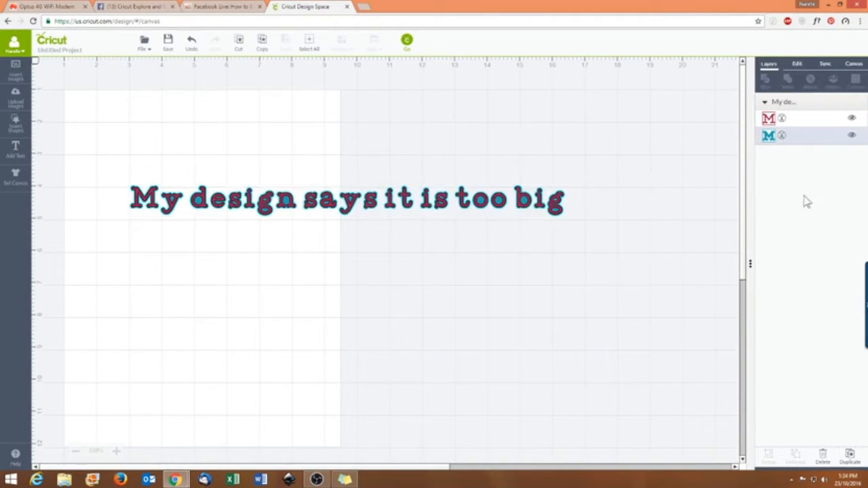
click(823, 459)
- Isolate the letters of the text "My design says it is too big" and select several of them individually
click(457, 203)
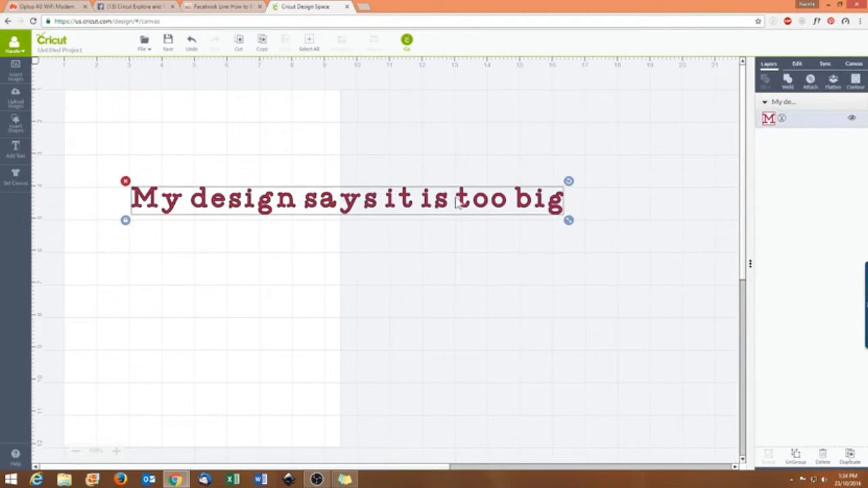
click(798, 65)
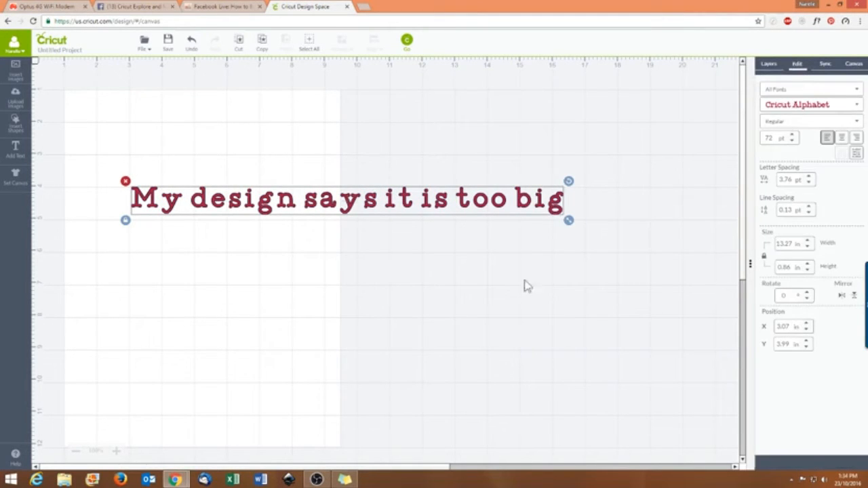
click(857, 155)
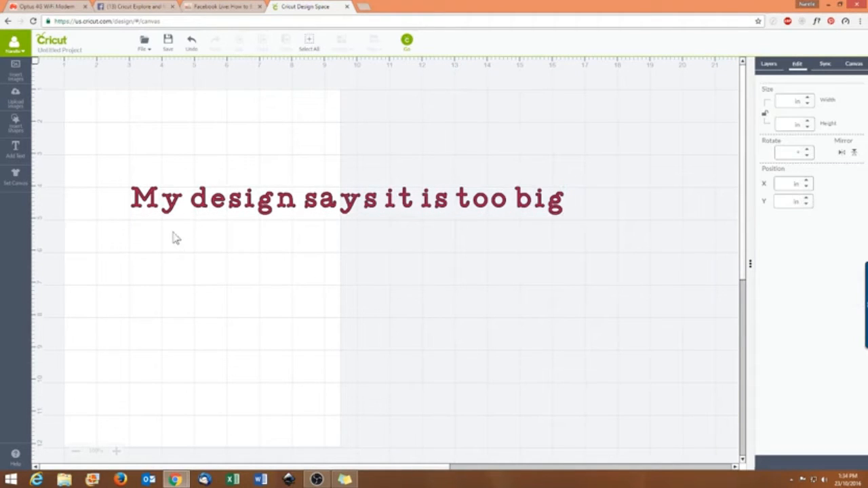
click(141, 200)
click(172, 202)
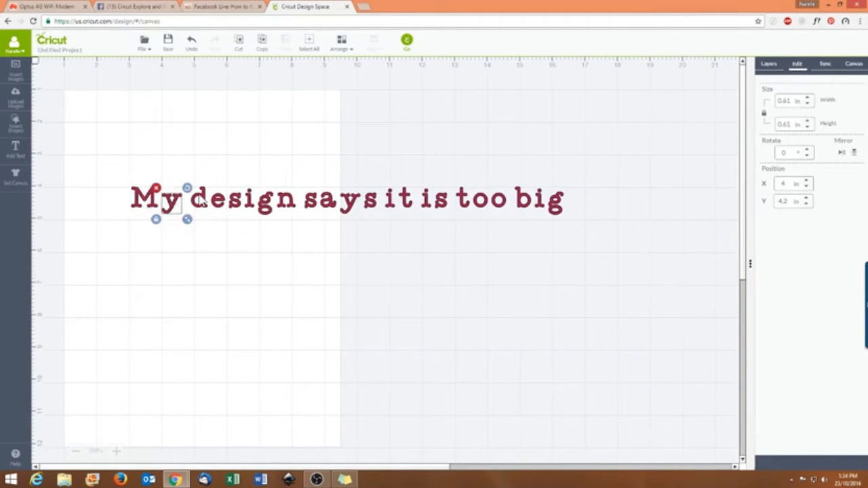
click(201, 201)
click(234, 204)
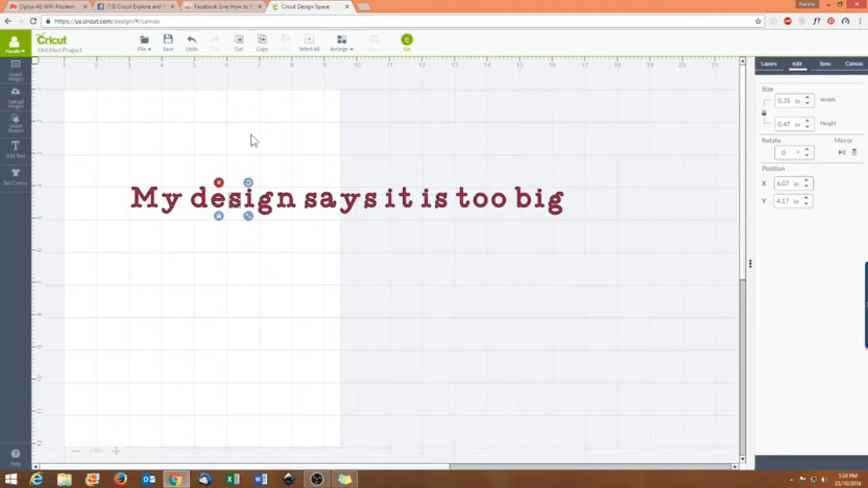
- Attach the letters "M" and "y" to each other as one word
drag(99, 156, 189, 249)
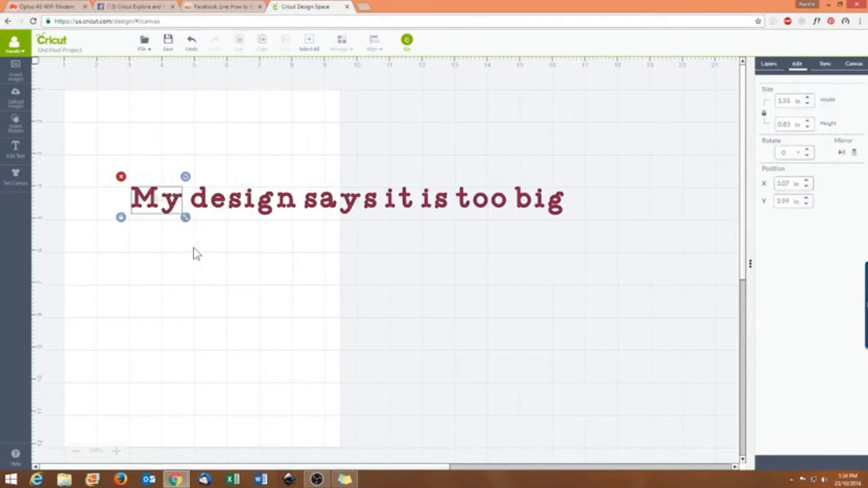
click(768, 64)
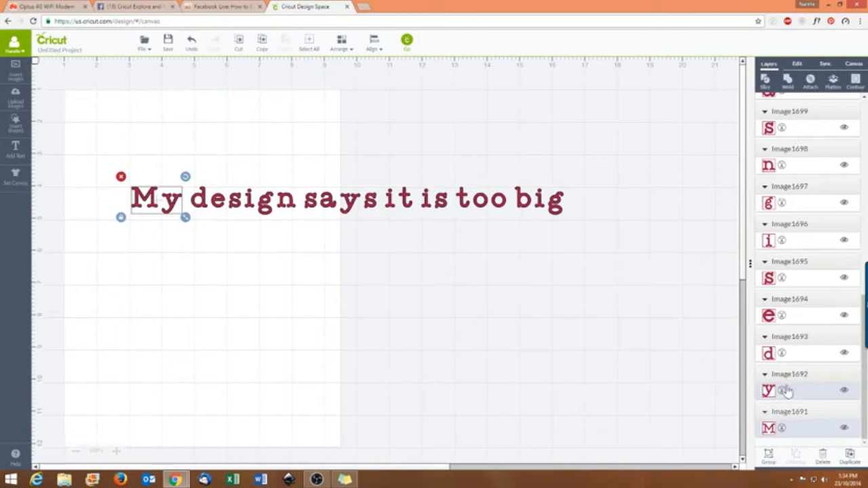
click(811, 81)
click(417, 307)
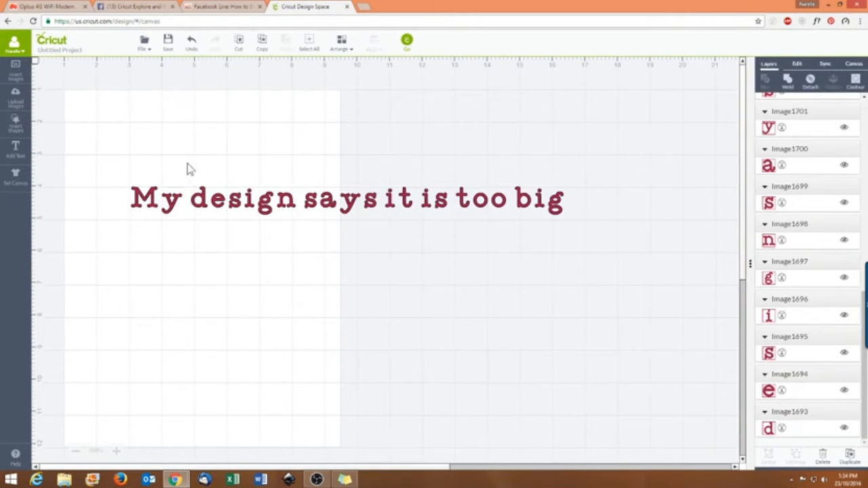
- Attach the letters of the word "design" and select the letters of the word "says"
drag(187, 169, 307, 246)
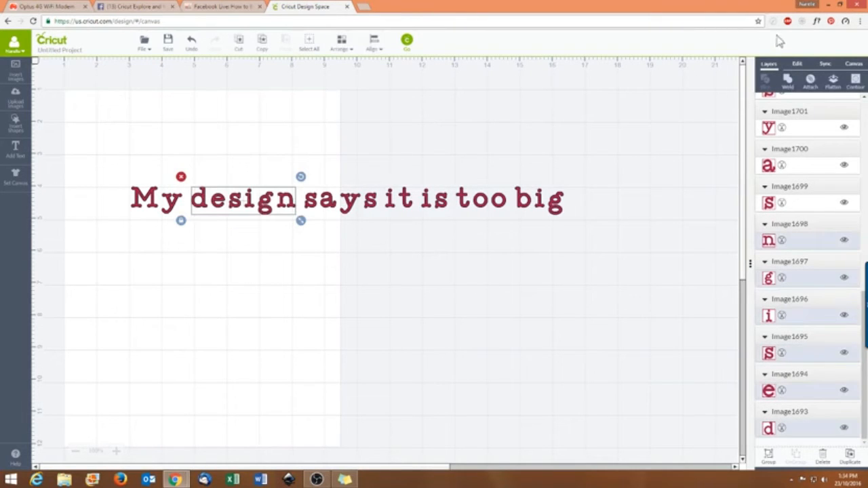
click(320, 260)
drag(285, 171, 365, 228)
click(353, 247)
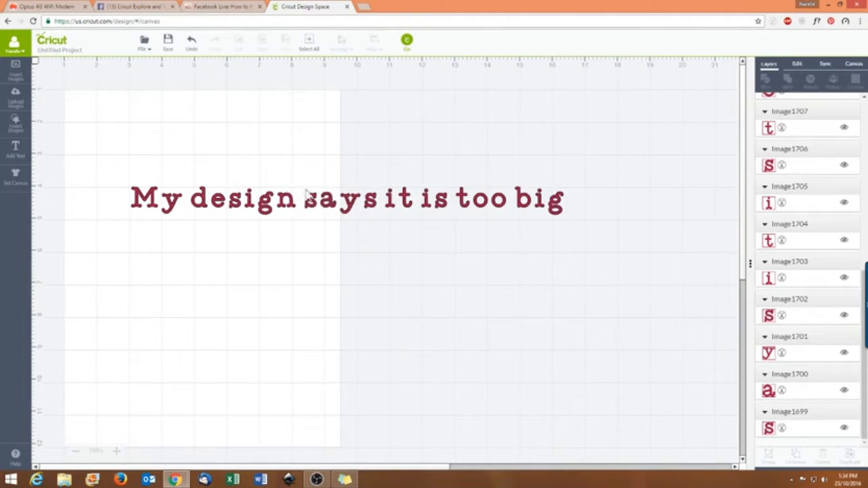
drag(297, 163, 386, 239)
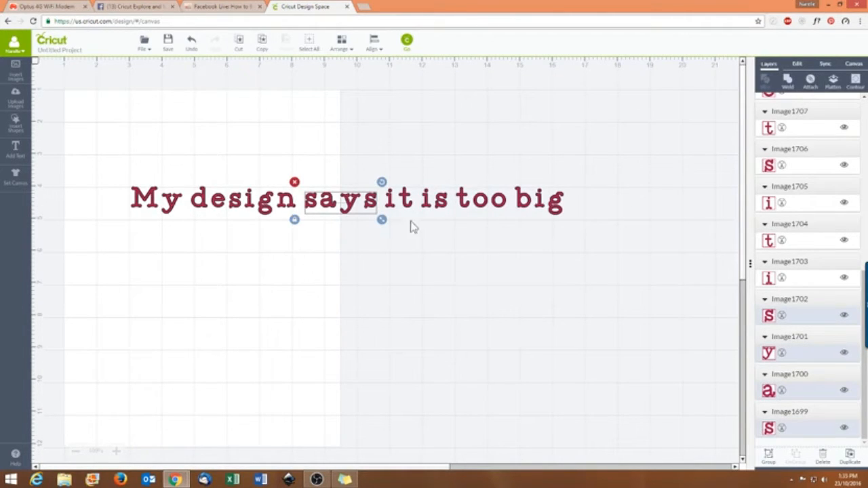
click(355, 345)
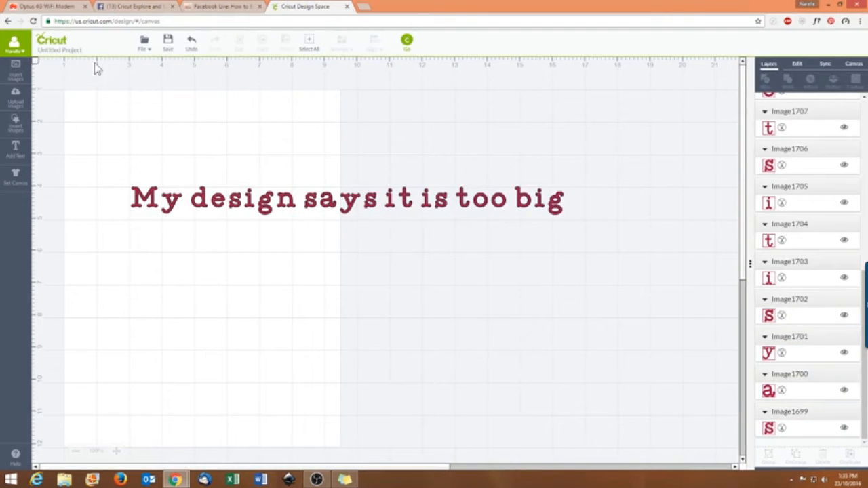
- Undo the attached words and the letter isolation, and select the whole text again
click(193, 45)
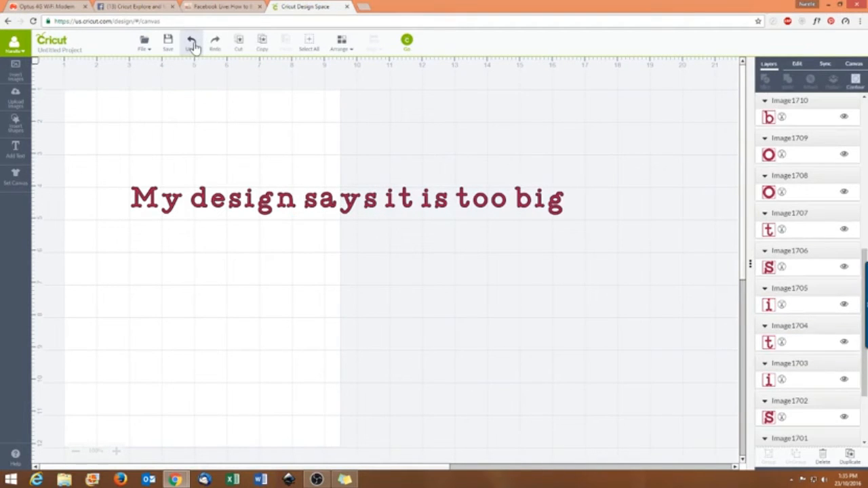
click(193, 45)
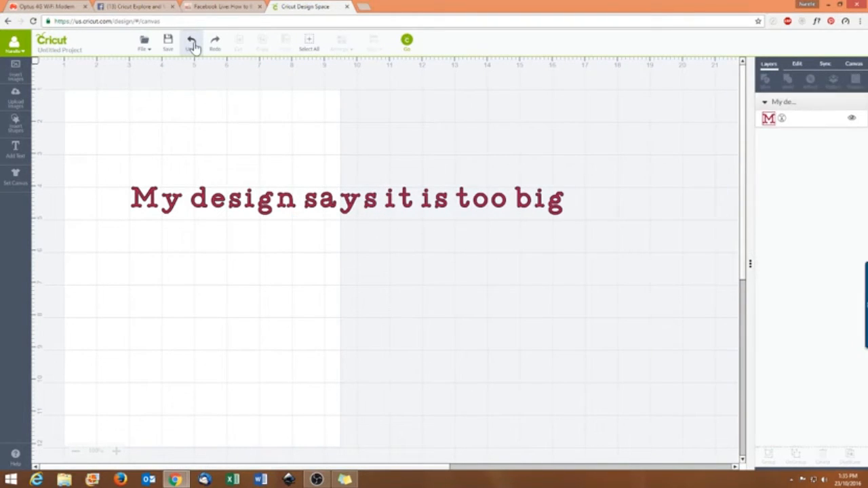
click(238, 209)
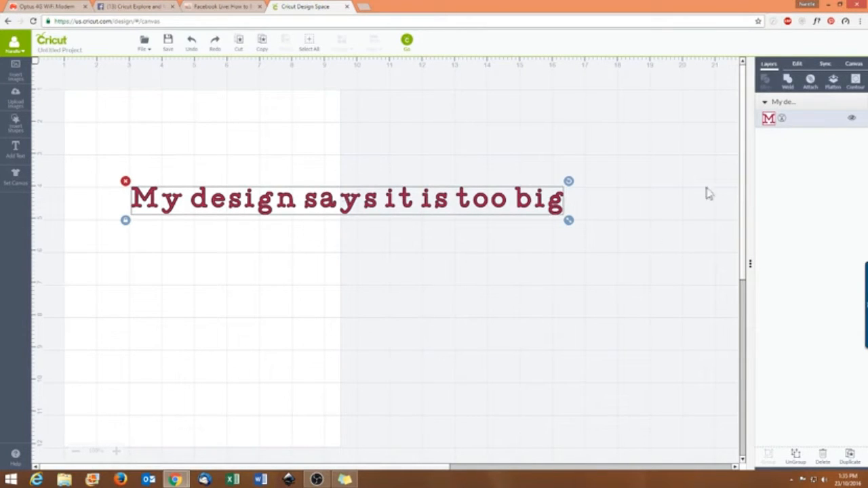
- Insert a square, place it over the word "My", and slice the text with it
click(15, 122)
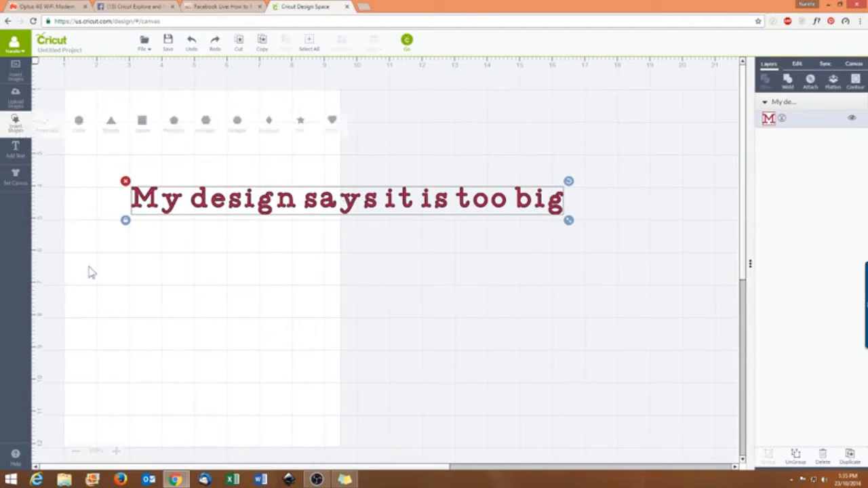
click(141, 121)
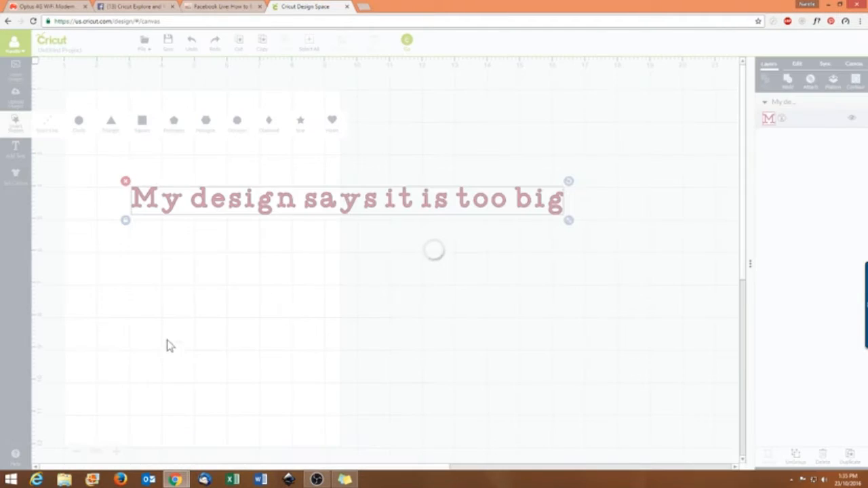
drag(193, 304, 149, 223)
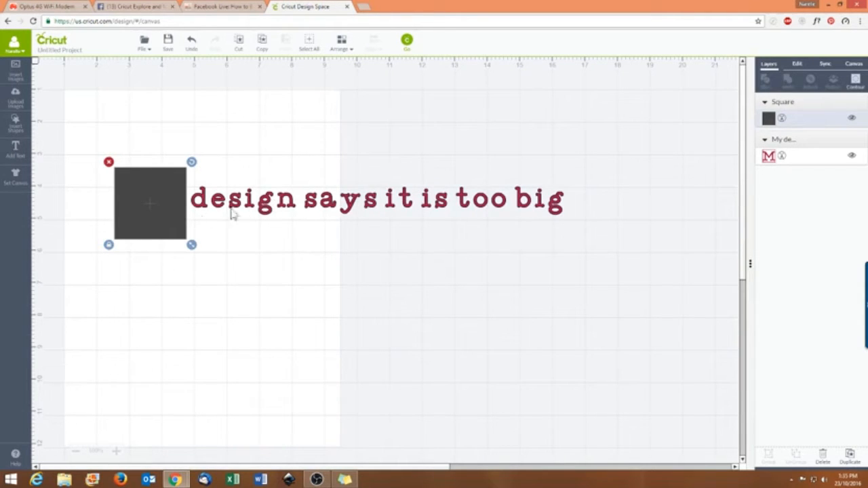
shift+click(347, 206)
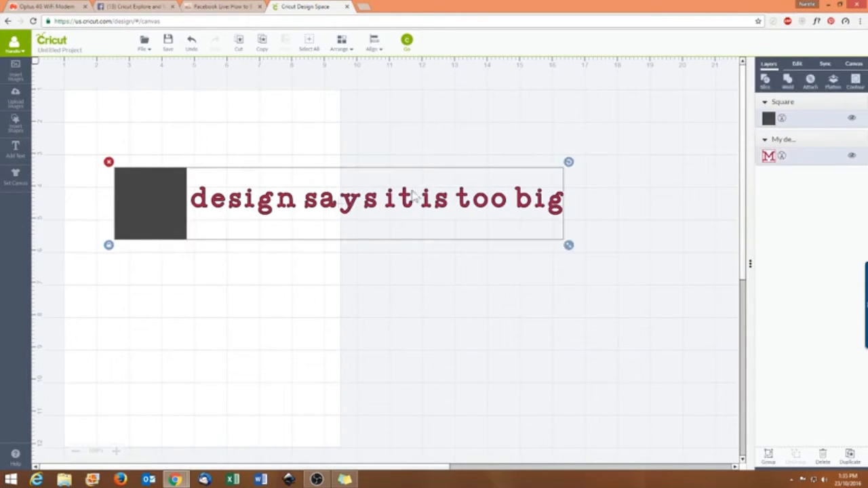
click(765, 82)
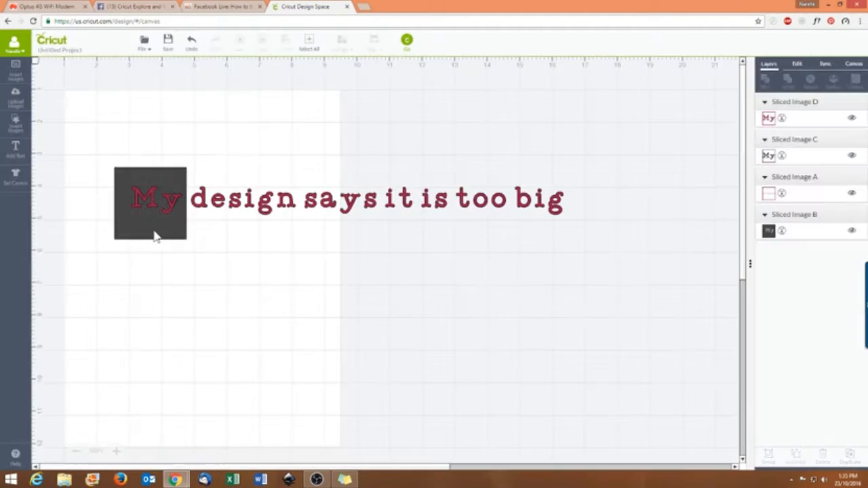
- Move the sliced square, the red "My" and the dark "My" apart from the remaining text
drag(154, 233, 272, 360)
drag(156, 210, 154, 129)
drag(162, 211, 181, 341)
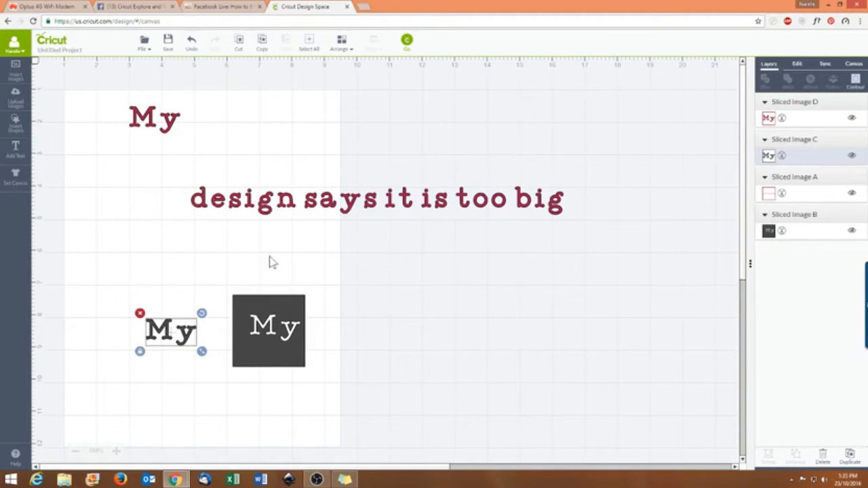
- Insert another square and stretch it into a rectangle that covers the word "design"
click(15, 122)
click(142, 120)
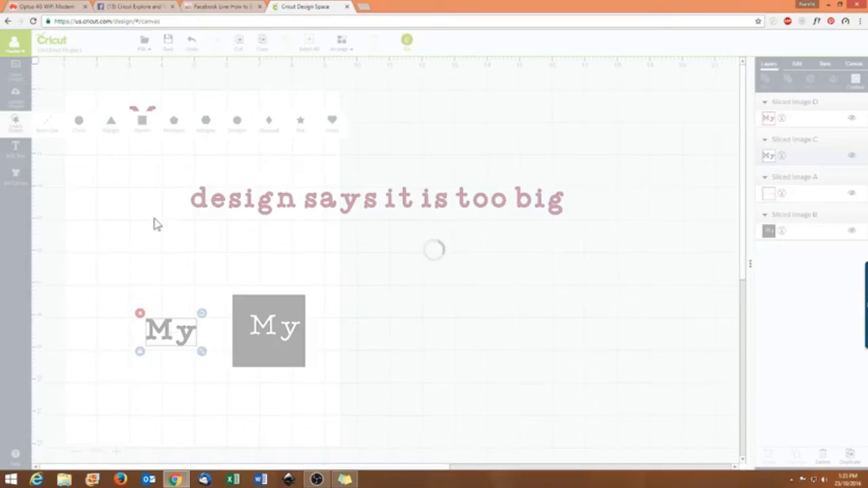
drag(175, 233, 216, 187)
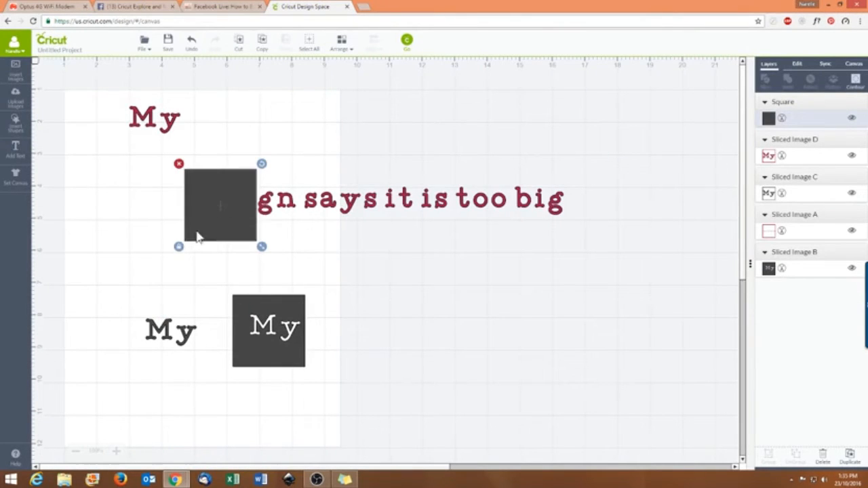
drag(262, 246, 306, 241)
click(414, 285)
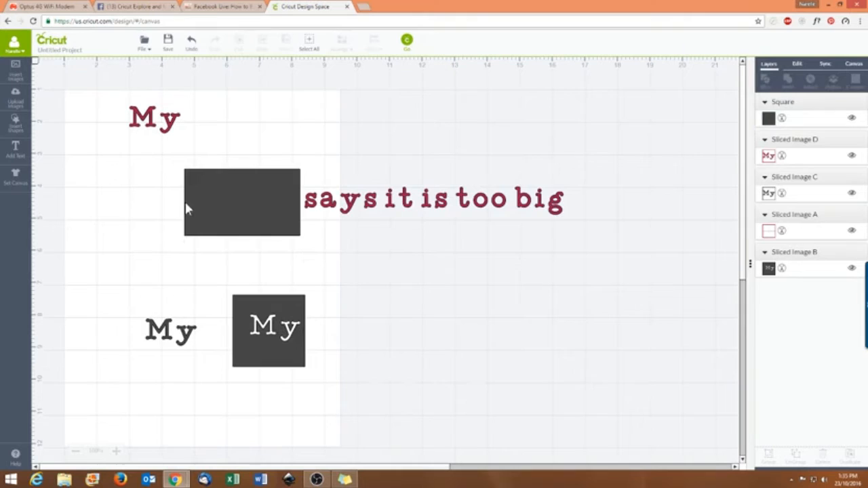
- Slice the remaining text with the rectangle over the word "design"
click(239, 196)
click(246, 185)
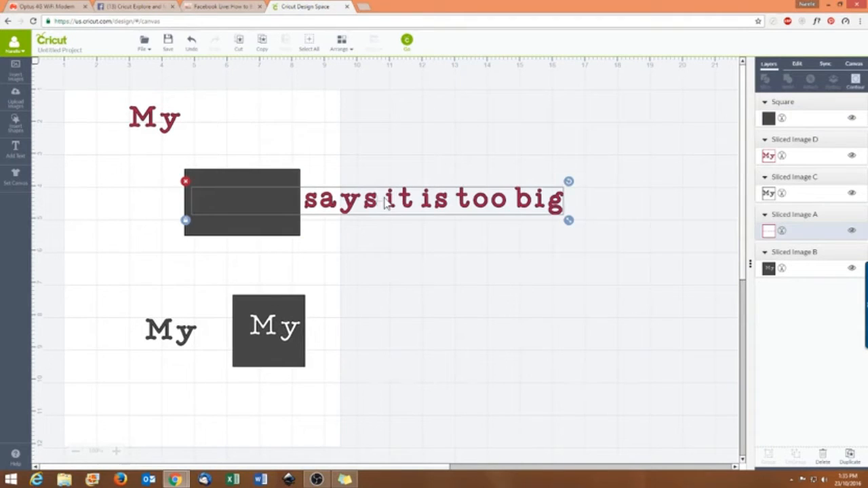
shift+click(243, 175)
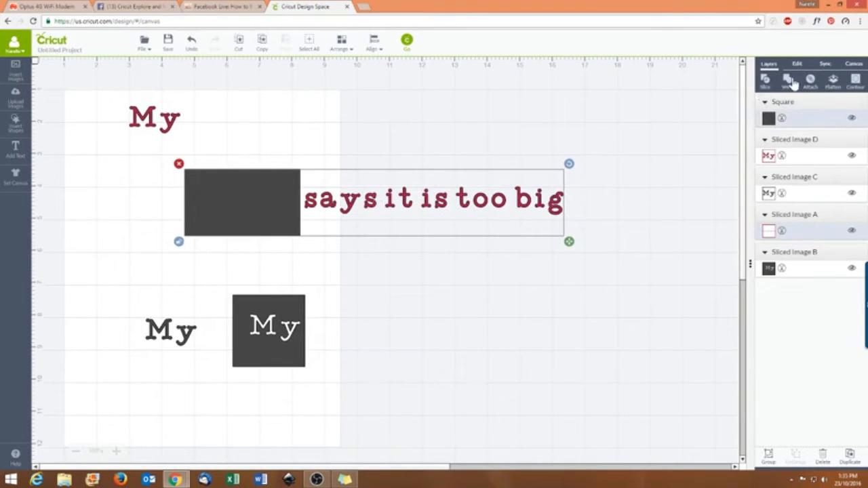
click(765, 82)
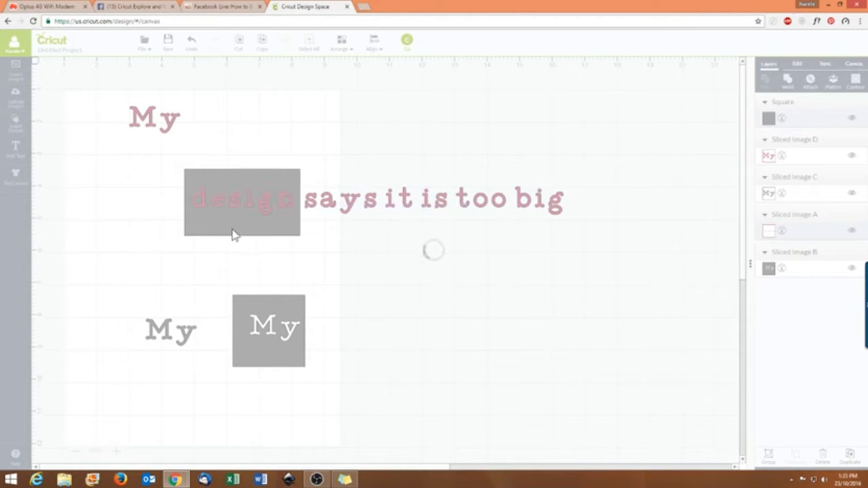
- Move the red "design" beside the red "My", and separate the cut-out rectangle and dark "design" from the remaining text
drag(235, 211, 265, 120)
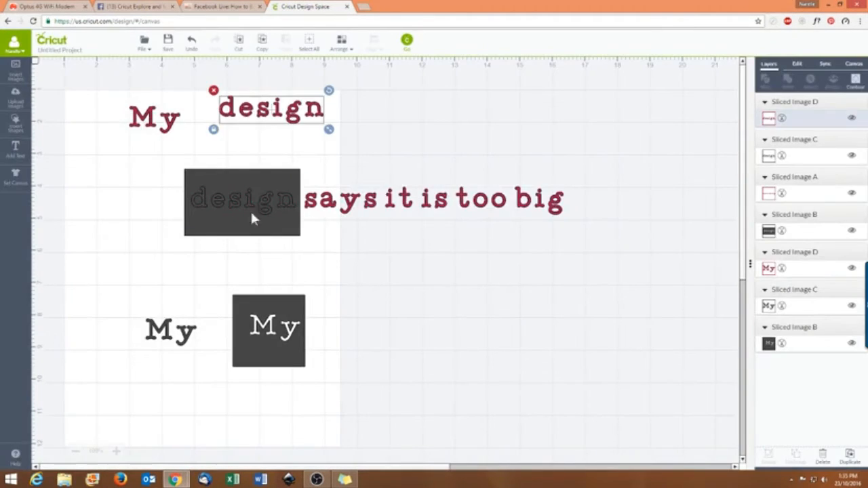
drag(243, 213, 133, 265)
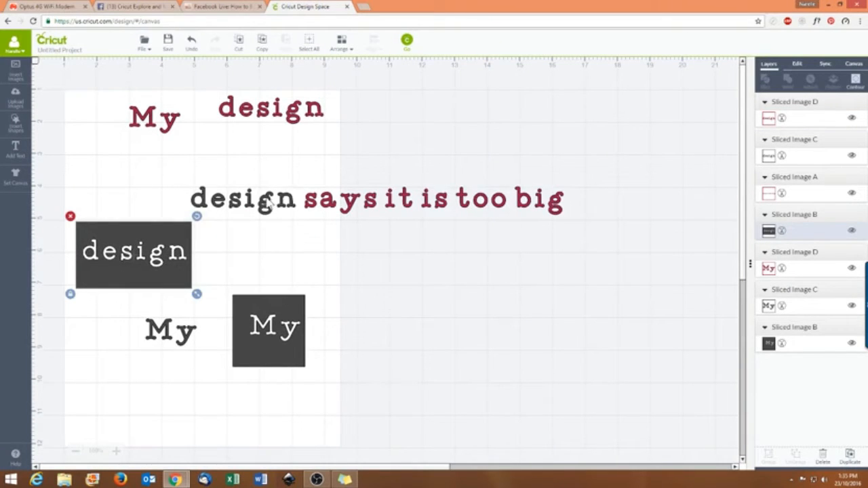
drag(270, 202, 269, 282)
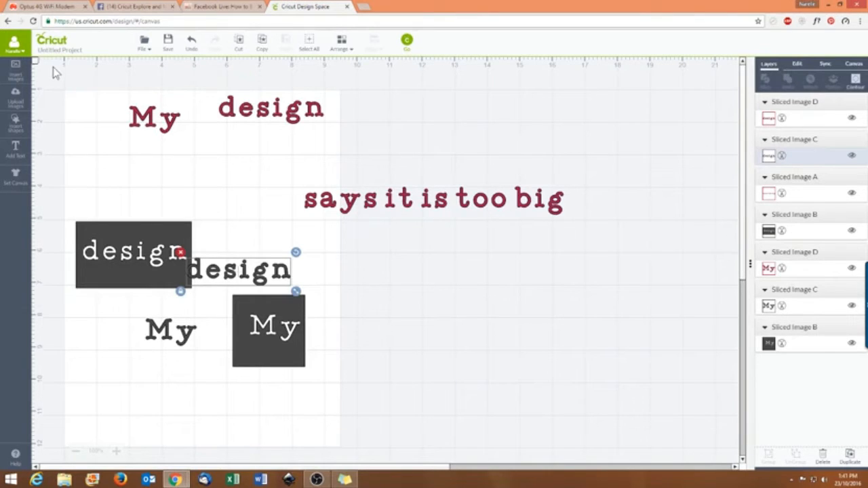
- Delete all the sliced words and shapes from the canvas
drag(56, 73, 650, 425)
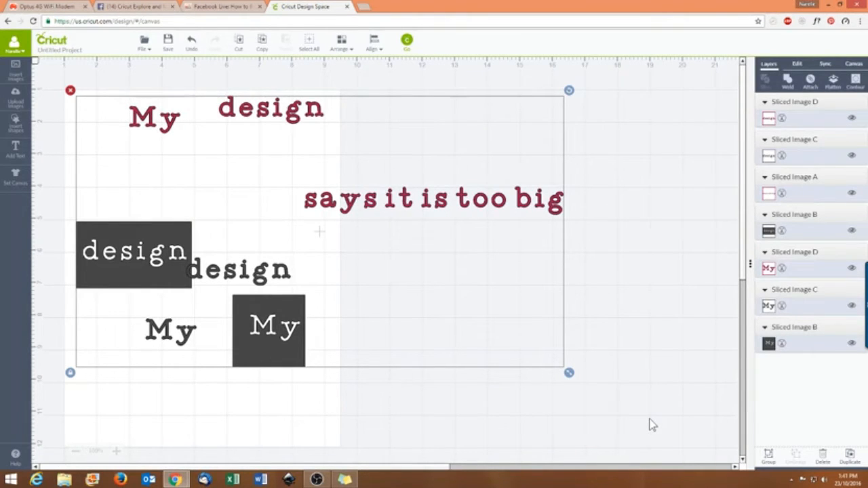
key(Delete)
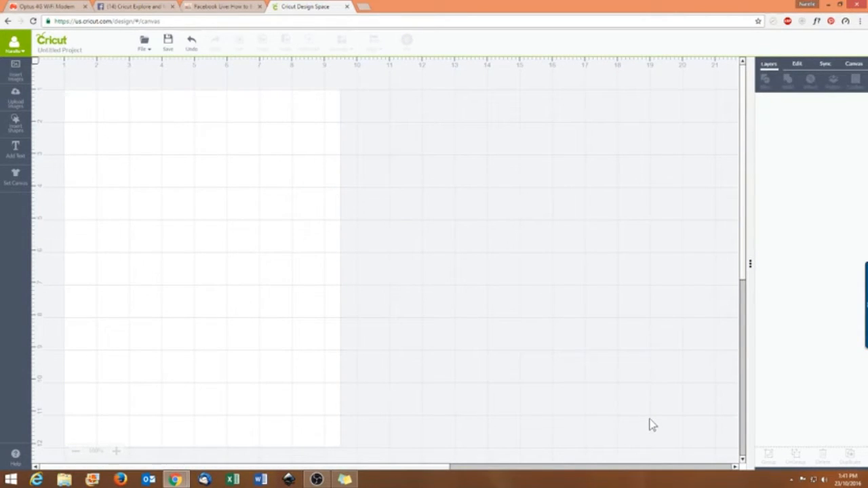
- Add the text "A", enlarge the letter to several inches tall, and move it partly off the white material area
mouse_move(808, 467)
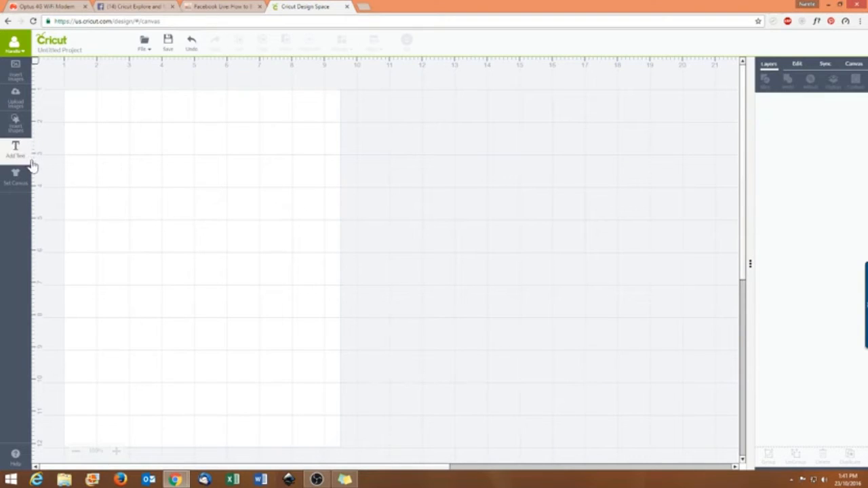
click(16, 149)
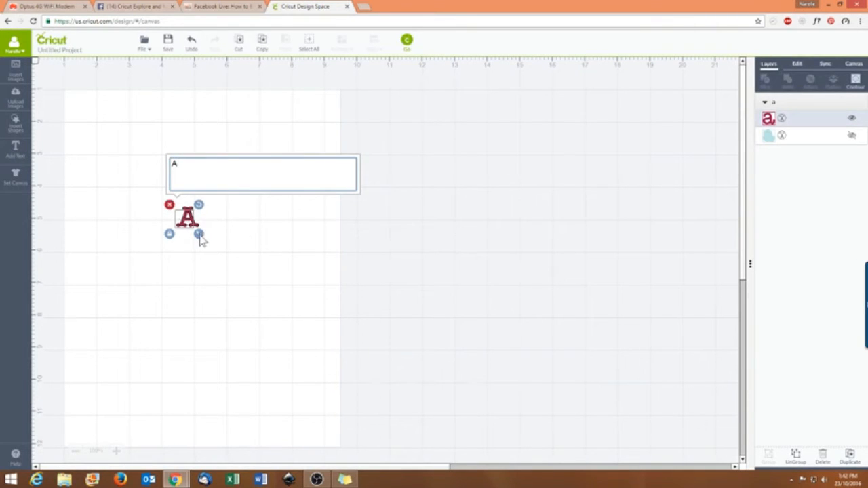
drag(199, 234, 441, 401)
drag(372, 334, 451, 302)
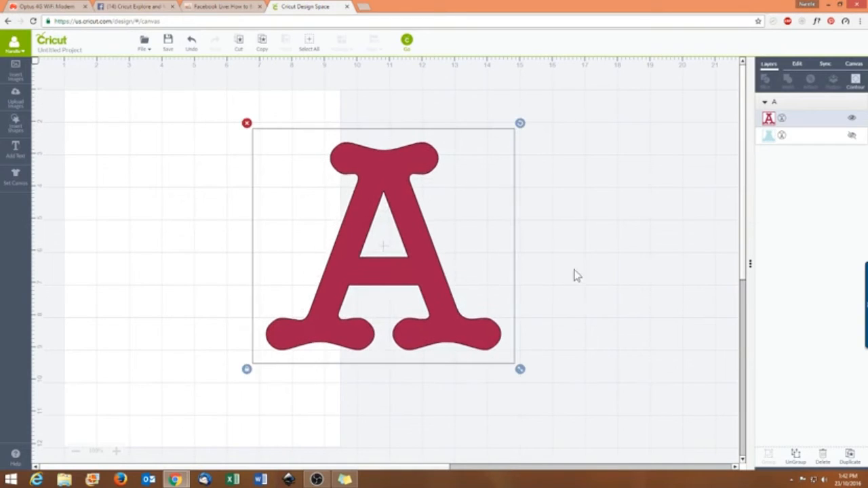
- Show the hidden blue shadow layer of the letter A and delete it
click(581, 339)
click(454, 324)
click(853, 137)
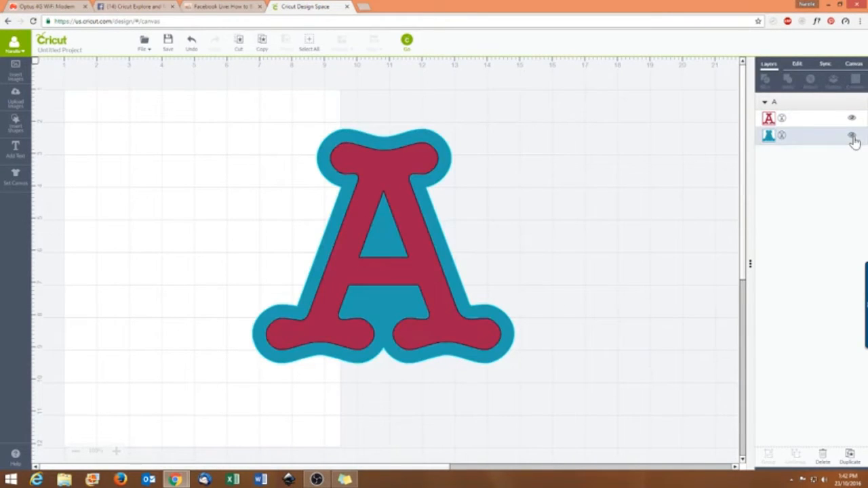
click(823, 456)
- Reposition the red A and enlarge it to about 9 in wide, wider than the white material area
drag(465, 344, 410, 301)
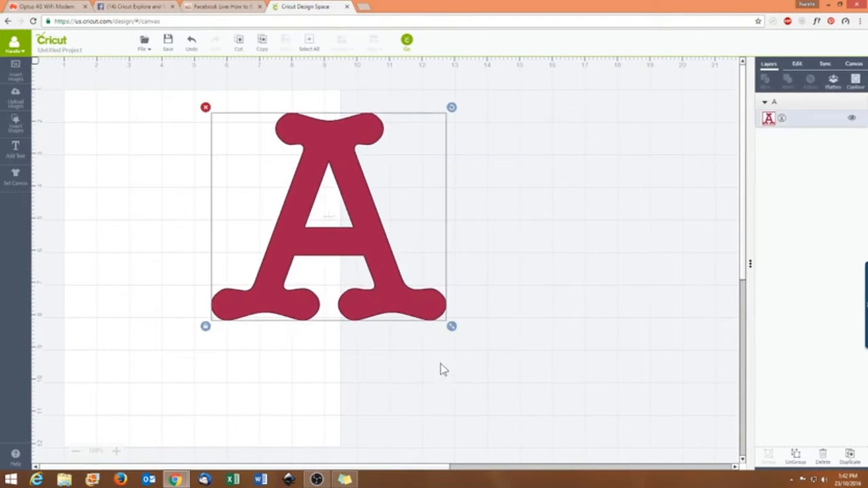
drag(453, 328, 498, 398)
click(589, 303)
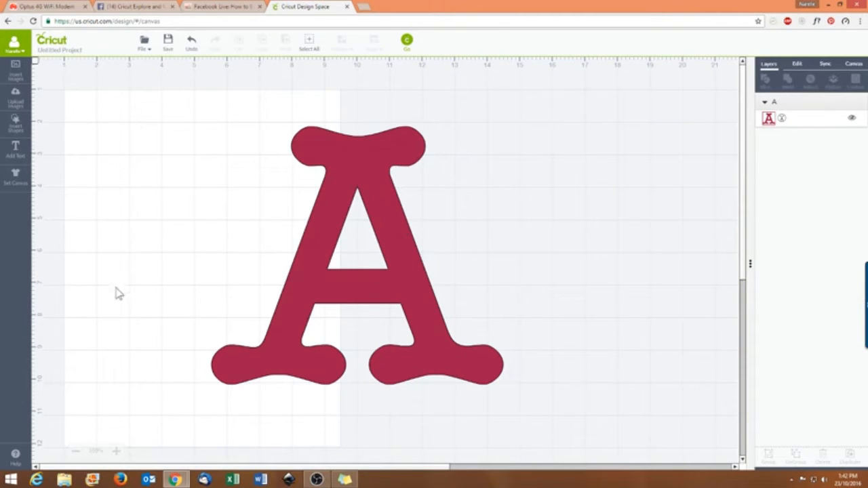
- Insert a square, stretch it into a thin horizontal bar about 9.7 in long, and centre it across the A's crossbar
click(12, 126)
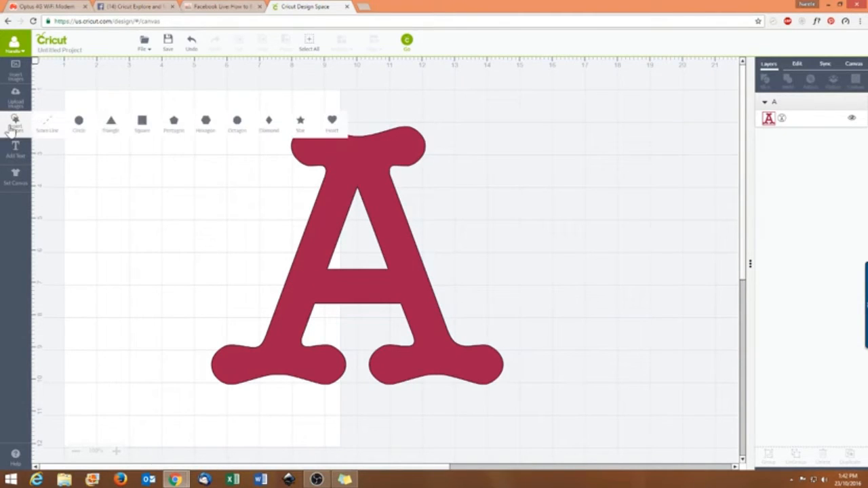
click(142, 124)
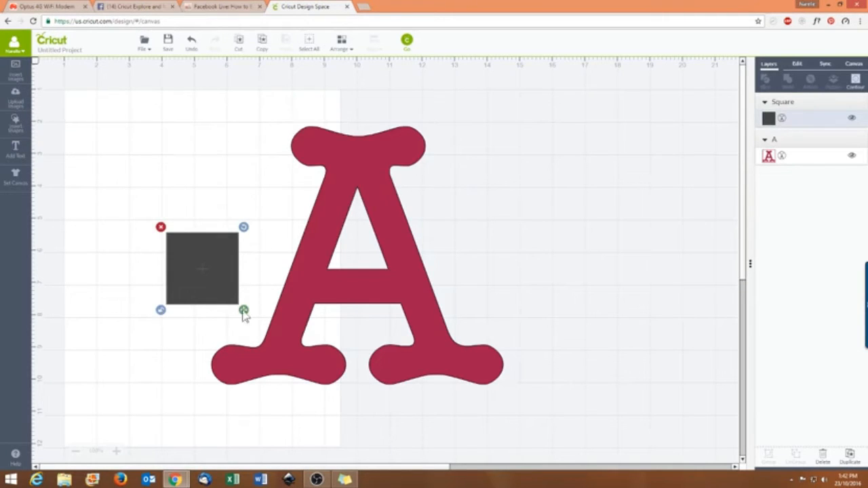
drag(243, 310, 550, 294)
drag(324, 275, 343, 277)
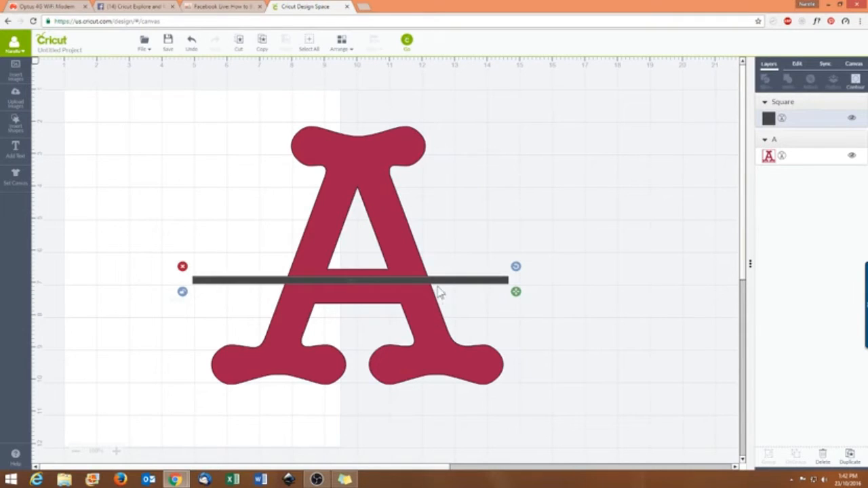
drag(437, 292, 443, 292)
click(560, 307)
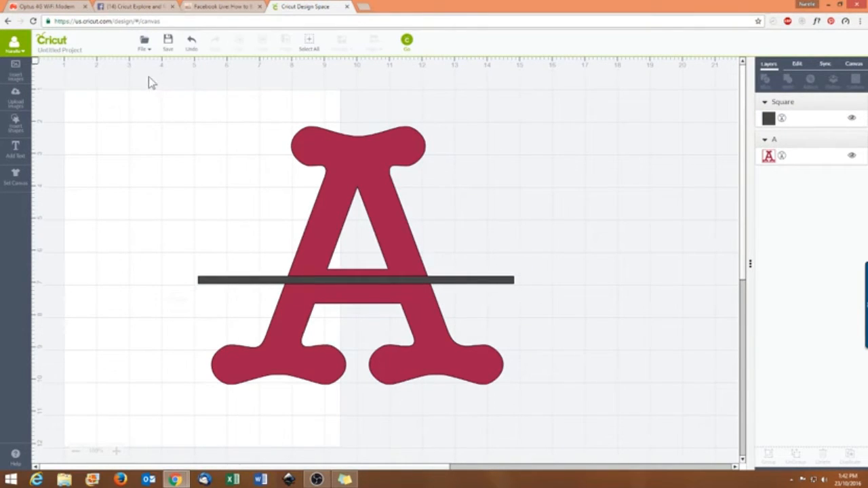
- Slice the letter A with the thin horizontal bar
drag(149, 76, 577, 431)
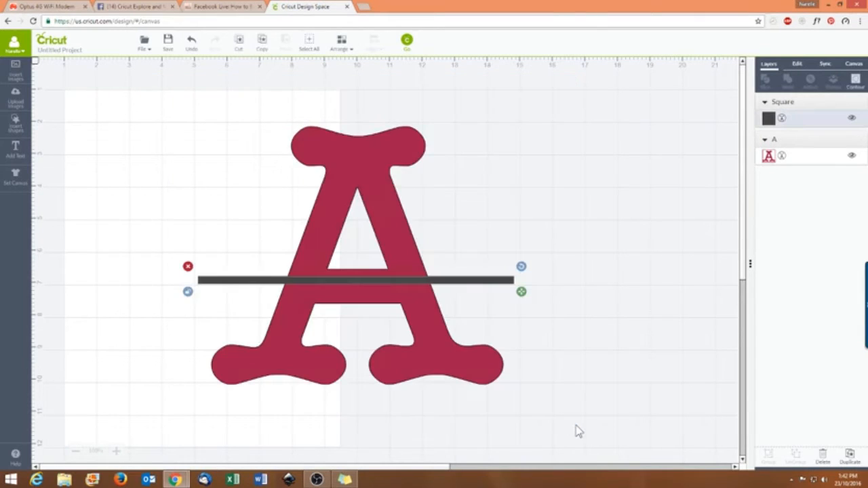
click(277, 350)
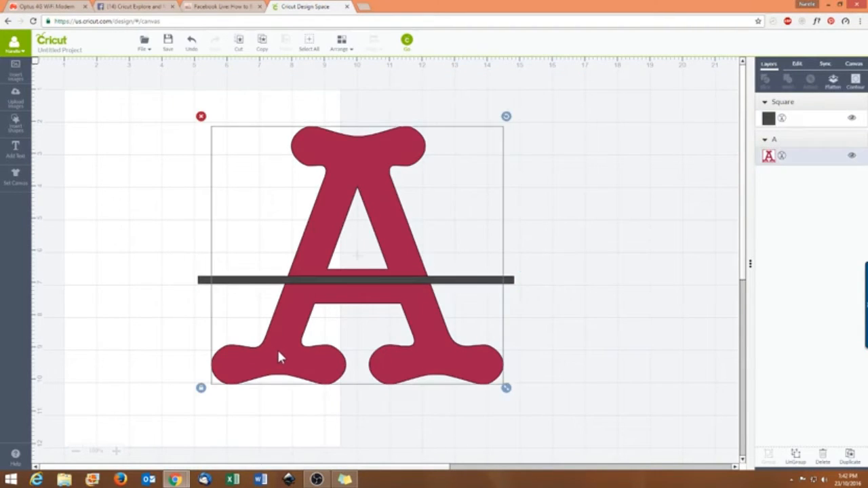
shift+click(205, 285)
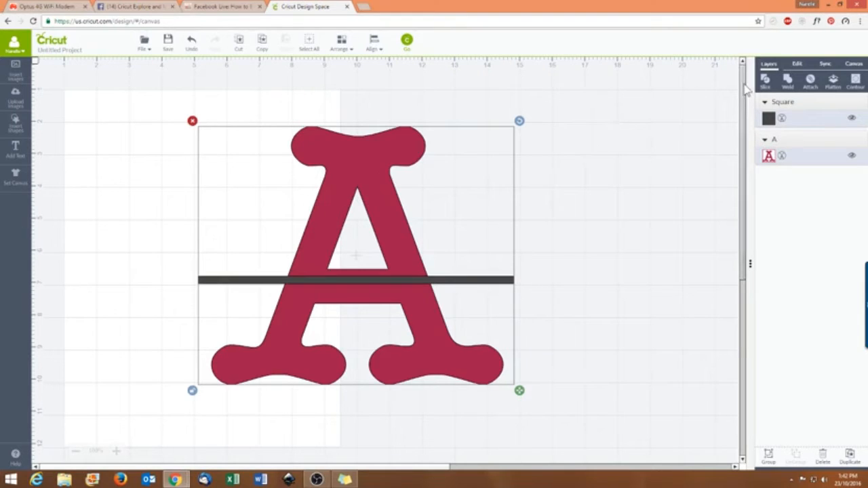
click(765, 80)
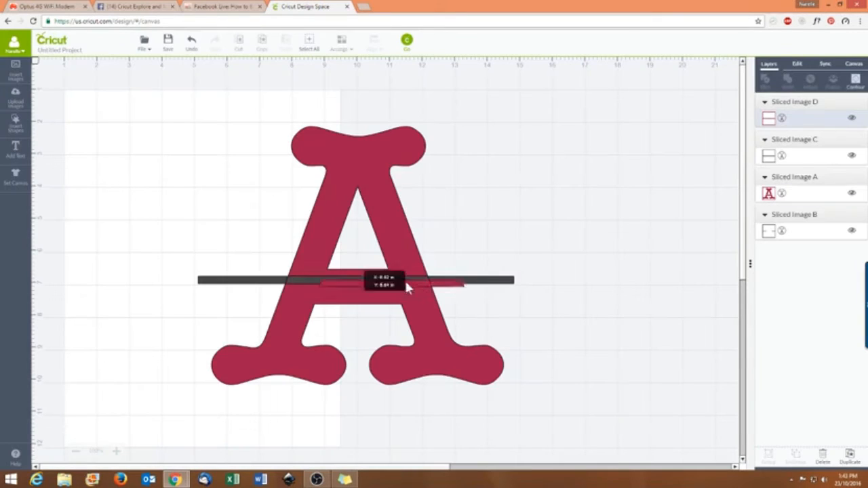
- Move the sliced-out strips and leftover bar away to the side of the A, and reposition the split letter
drag(384, 281, 781, 287)
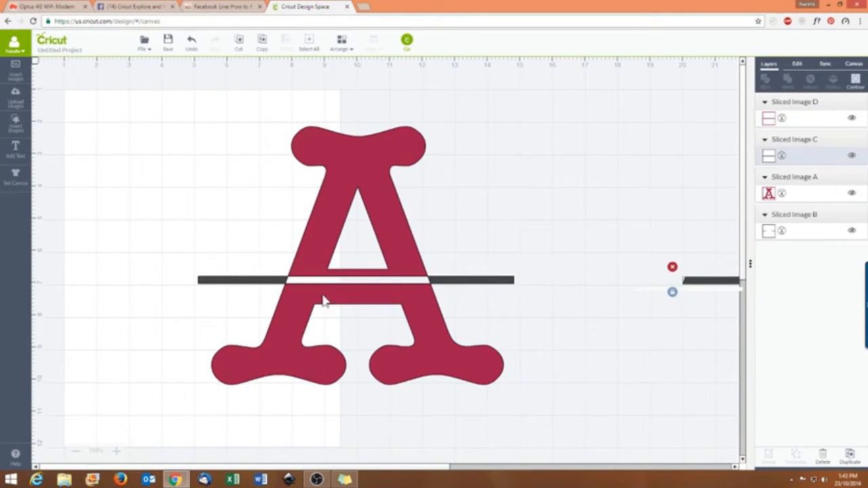
drag(250, 284, 119, 313)
drag(466, 287, 648, 302)
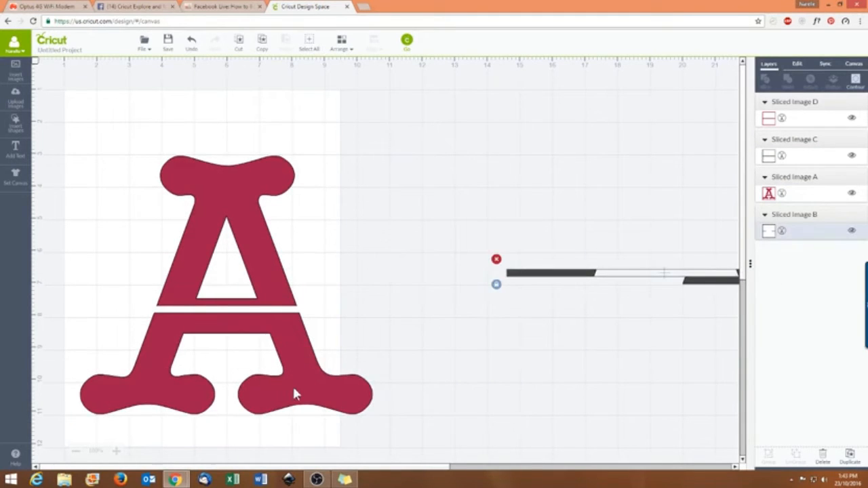
drag(293, 394, 417, 356)
drag(561, 277, 722, 250)
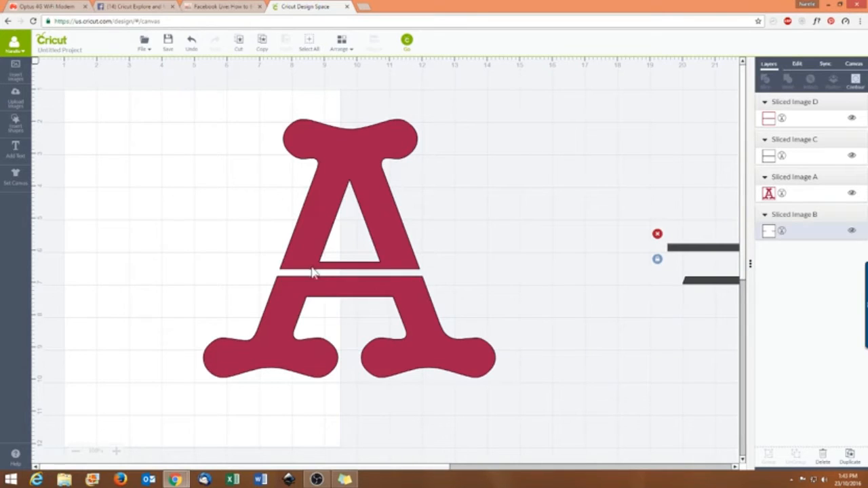
- Insert another square, stretch it into a rectangle covering the A's lower half, and slice the letter with it
click(15, 123)
click(142, 123)
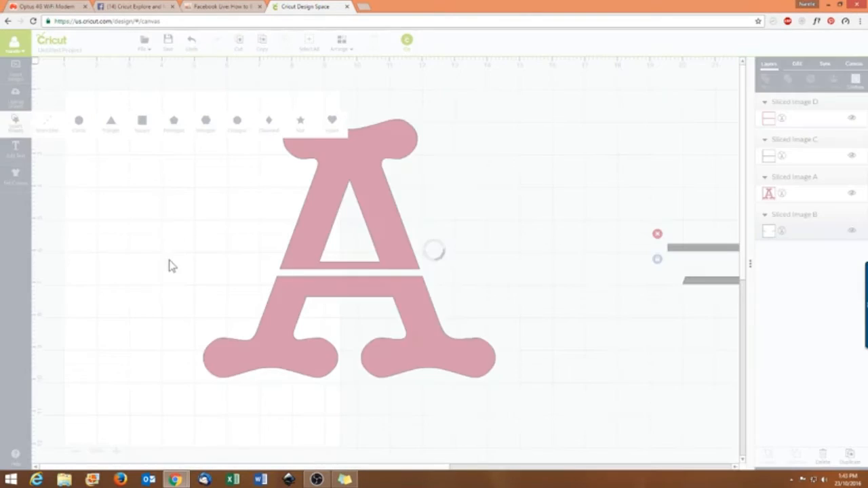
drag(217, 294, 197, 307)
drag(242, 350, 592, 420)
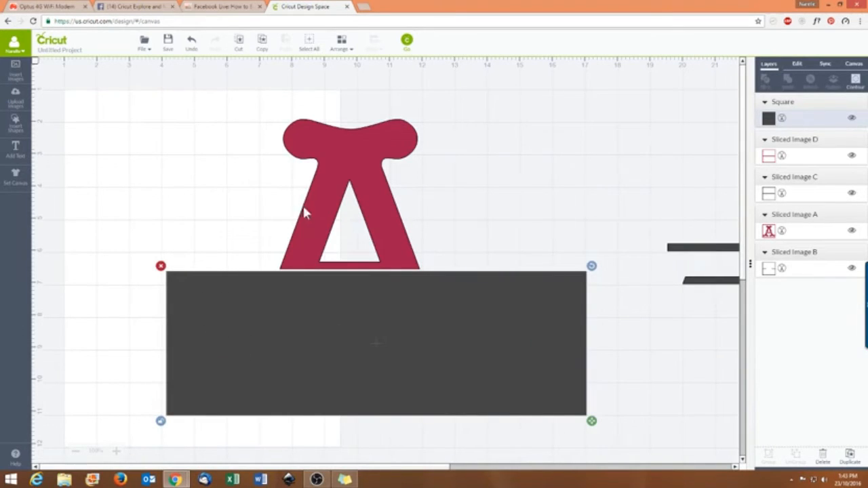
shift+click(316, 178)
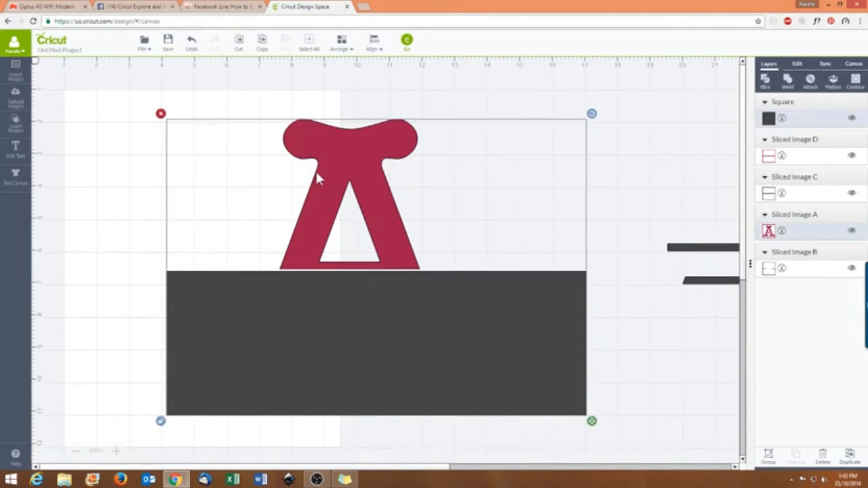
click(765, 82)
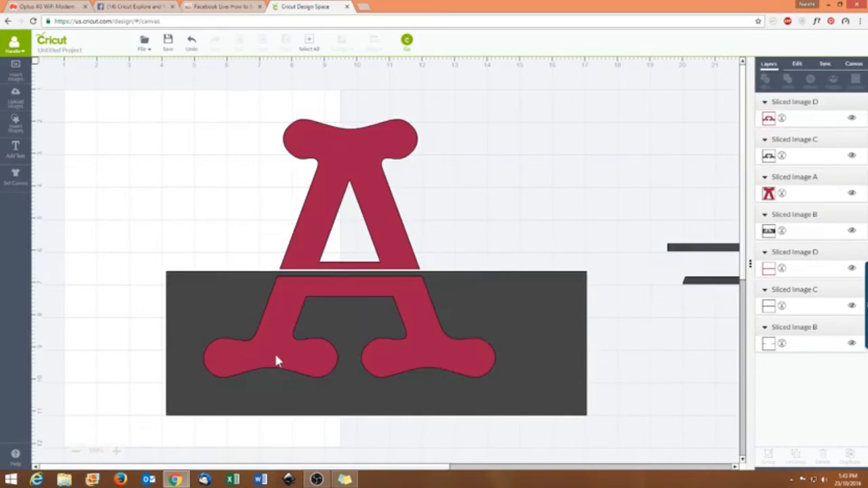
- Move the dark leftover shapes aside and place the A's red lower half below its upper half with a gap
drag(276, 360, 381, 223)
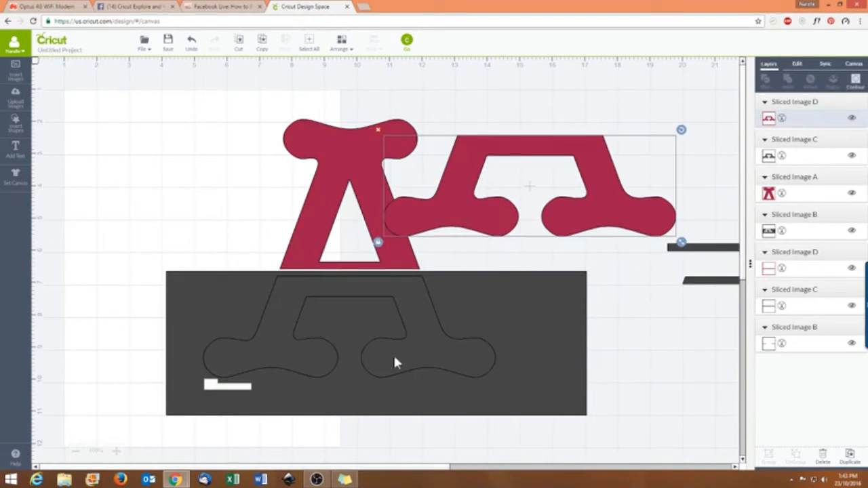
drag(395, 358, 753, 372)
drag(550, 392, 862, 361)
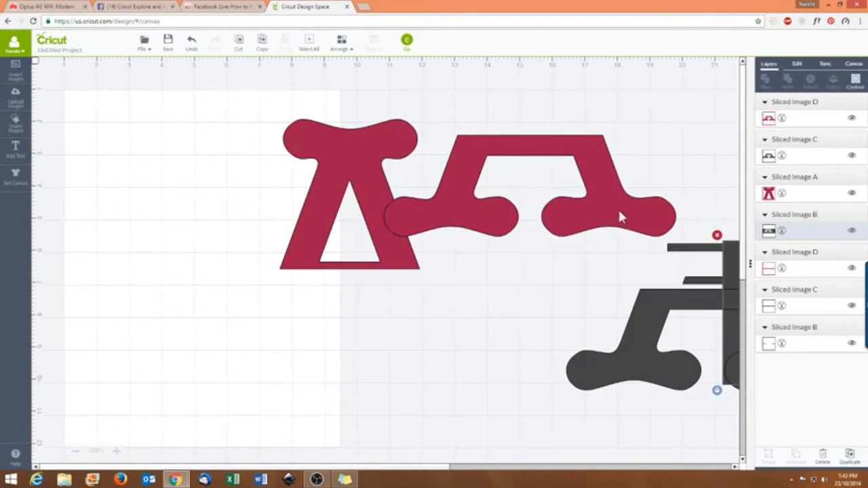
drag(619, 215, 441, 358)
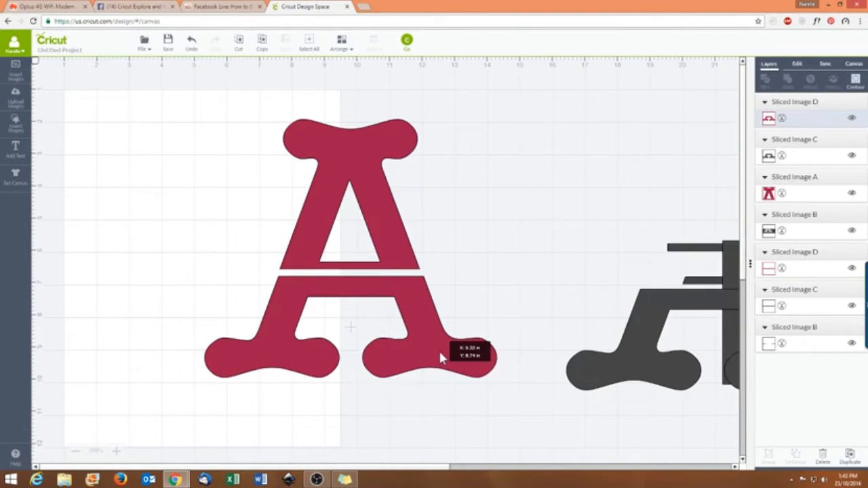
drag(441, 357, 440, 404)
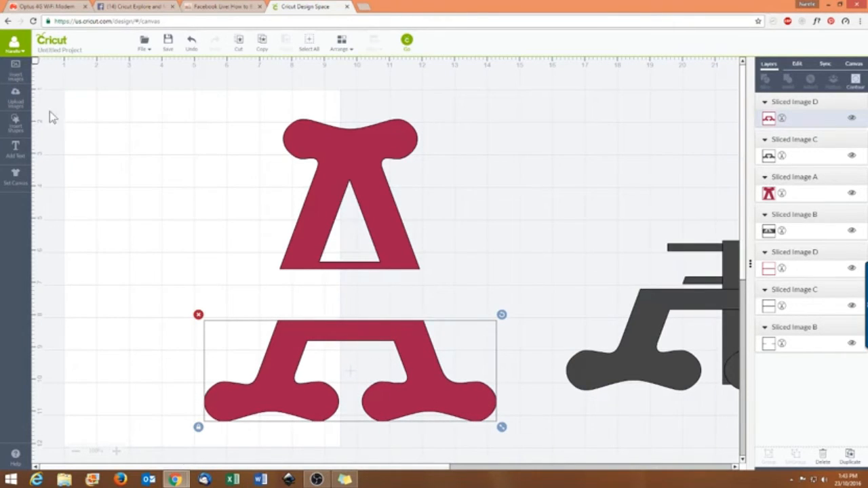
- Insert a square, narrow it into a thin bar, and rotate it to match the slant of the A's left leg
click(15, 129)
click(140, 138)
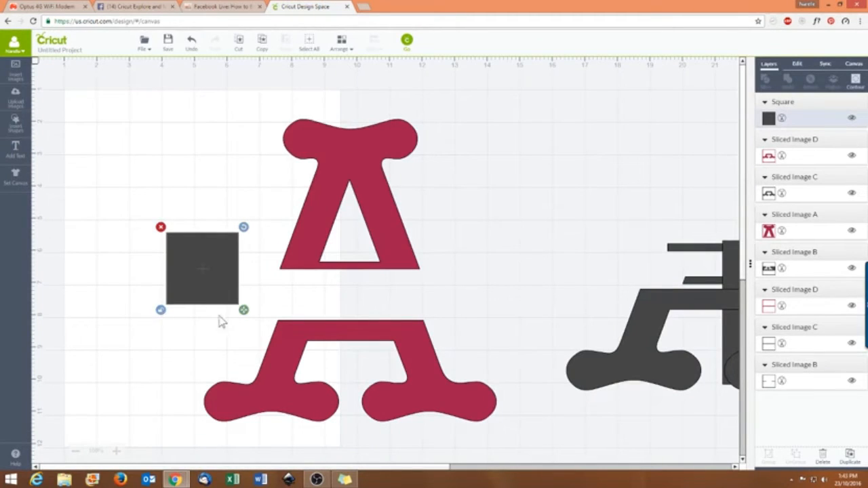
drag(241, 310, 189, 312)
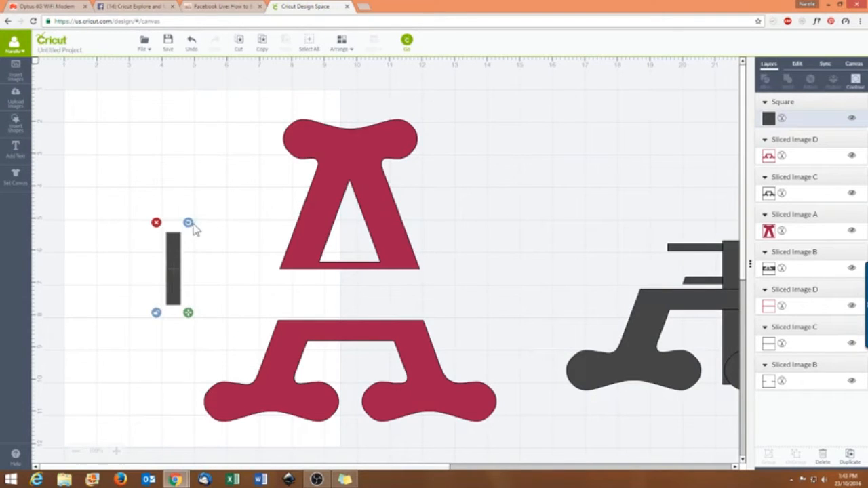
drag(191, 225, 226, 217)
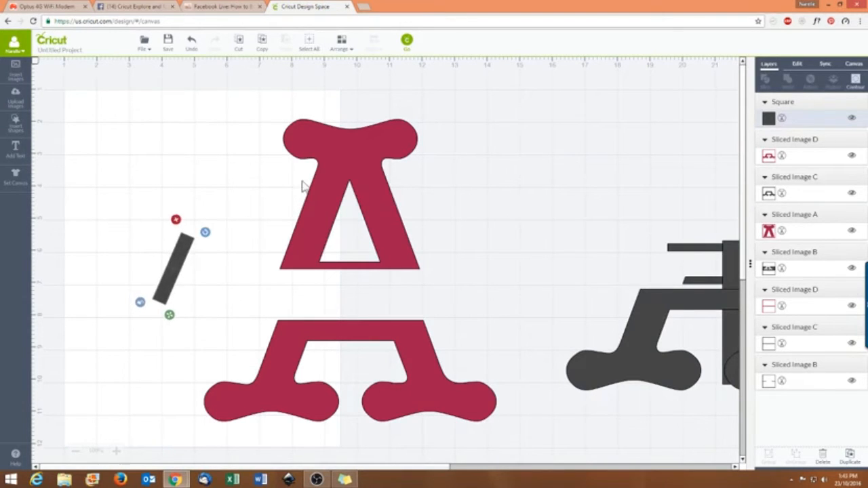
click(151, 271)
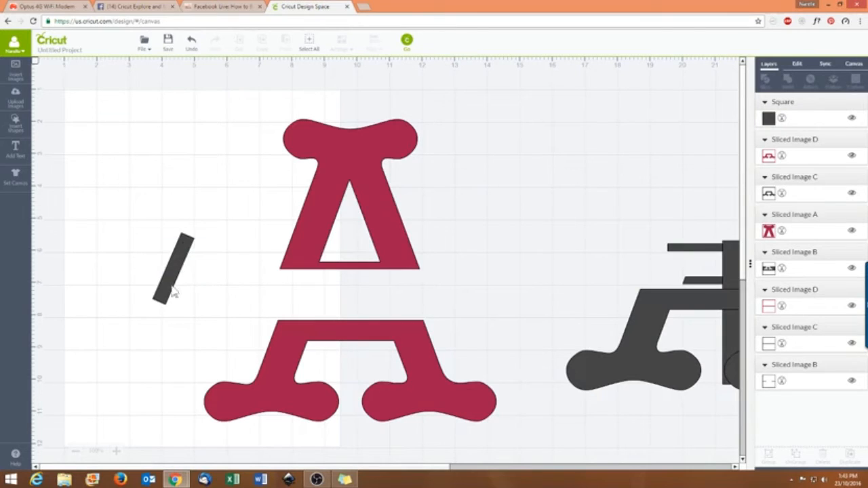
- Place the slanted bar along the A's left leg, lengthen it, and bring the lower half up under the upper half
drag(173, 292, 273, 265)
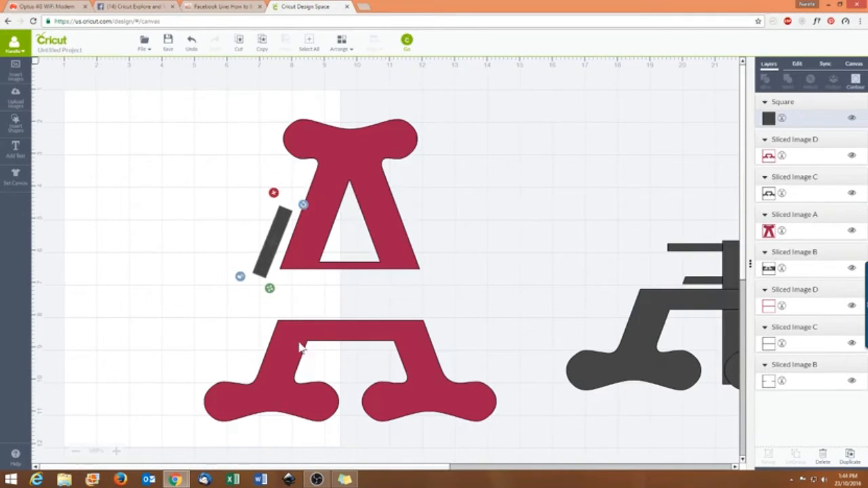
drag(303, 349, 220, 397)
click(261, 275)
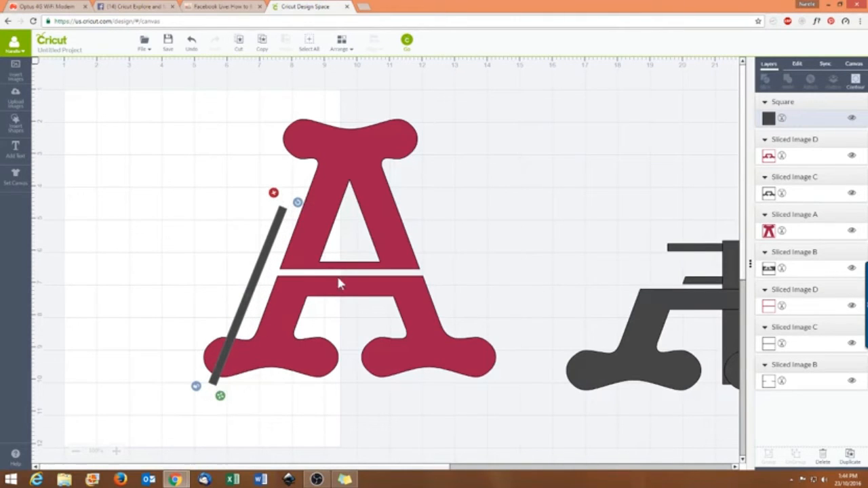
drag(250, 296, 266, 293)
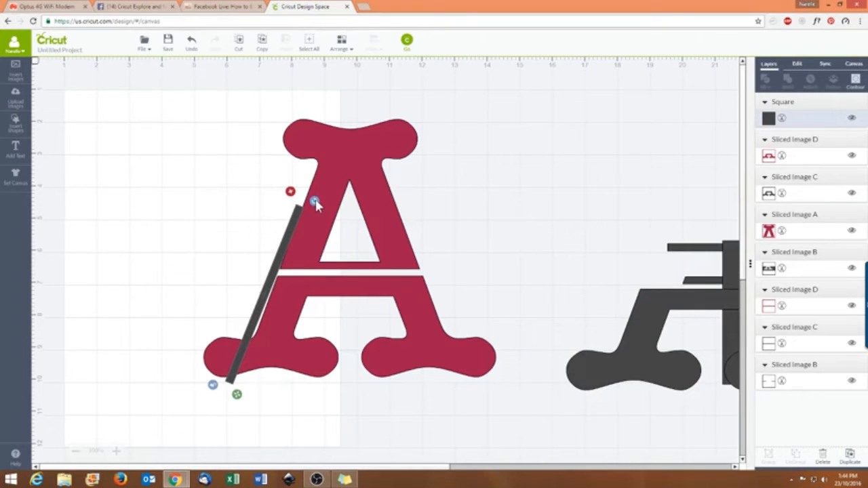
- Move the A's lower half down from the upper half, and place the slanted bar across the middle of both halves
drag(354, 289, 352, 325)
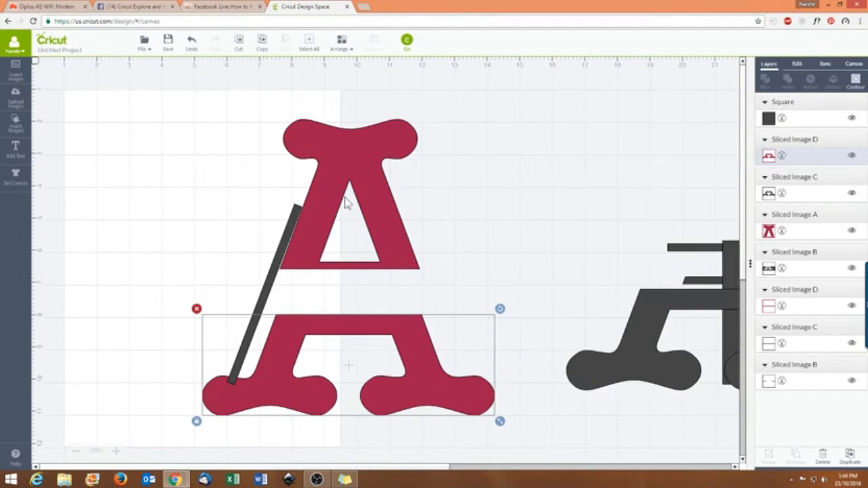
click(155, 248)
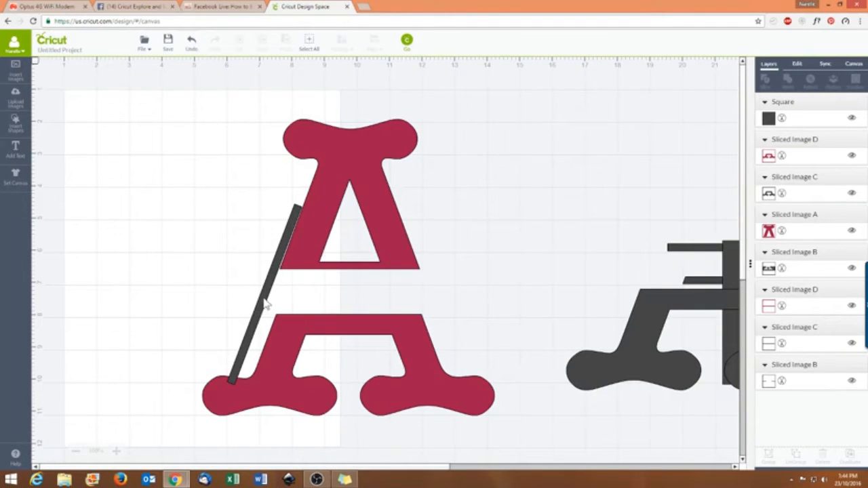
drag(264, 303, 333, 303)
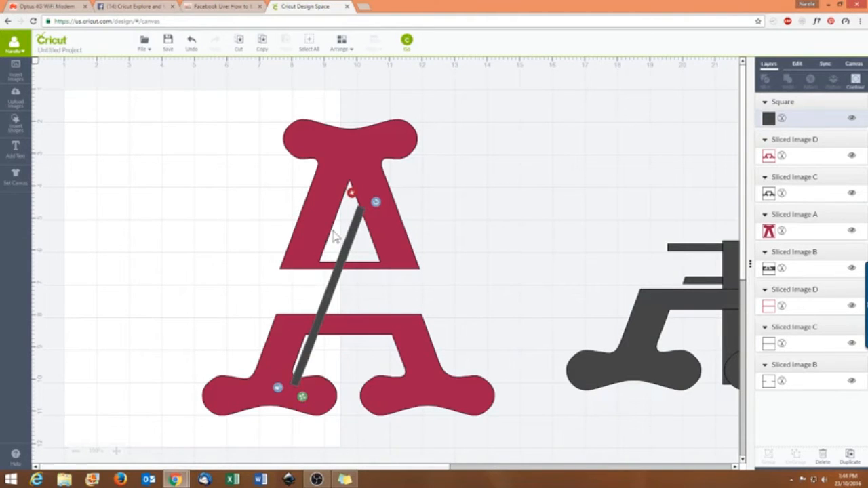
- Move the A's lower half up to just under its upper half, and put the slanted bar over with the dark leftover shapes
click(324, 291)
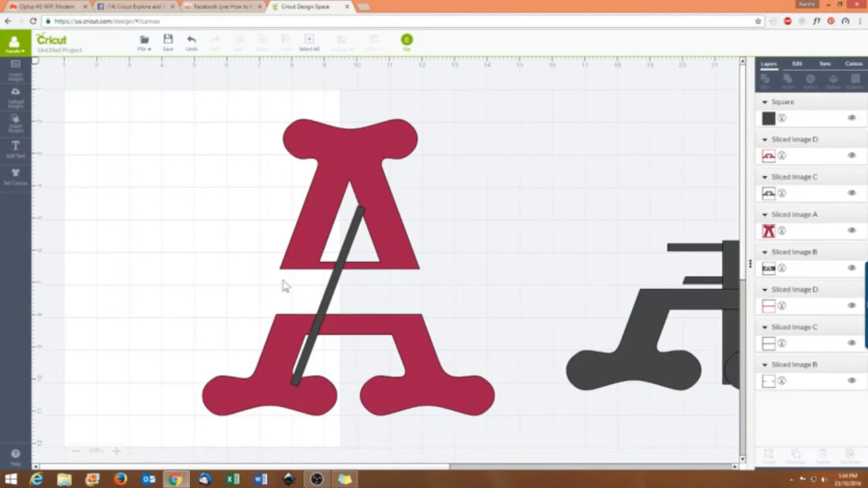
drag(328, 297, 77, 197)
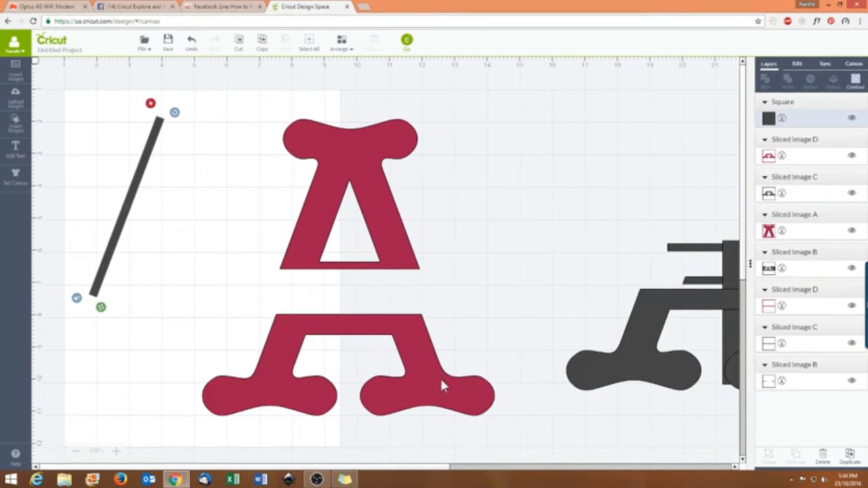
drag(439, 378, 429, 343)
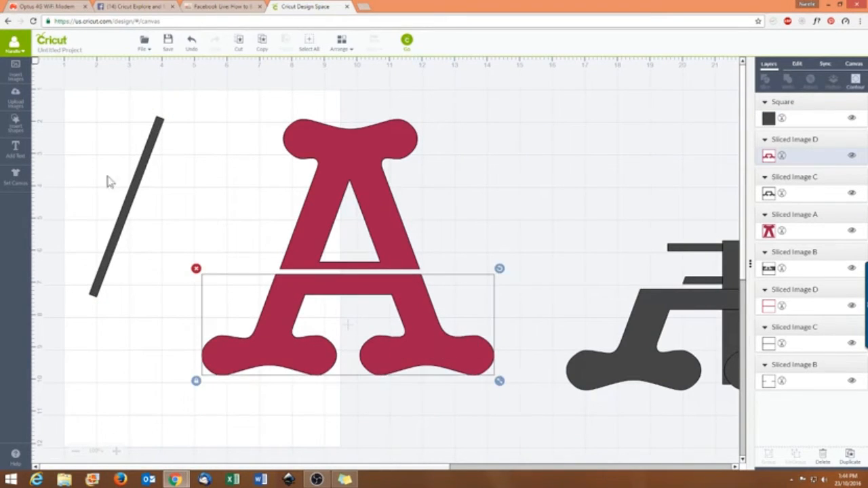
drag(142, 175, 685, 206)
click(404, 276)
click(372, 211)
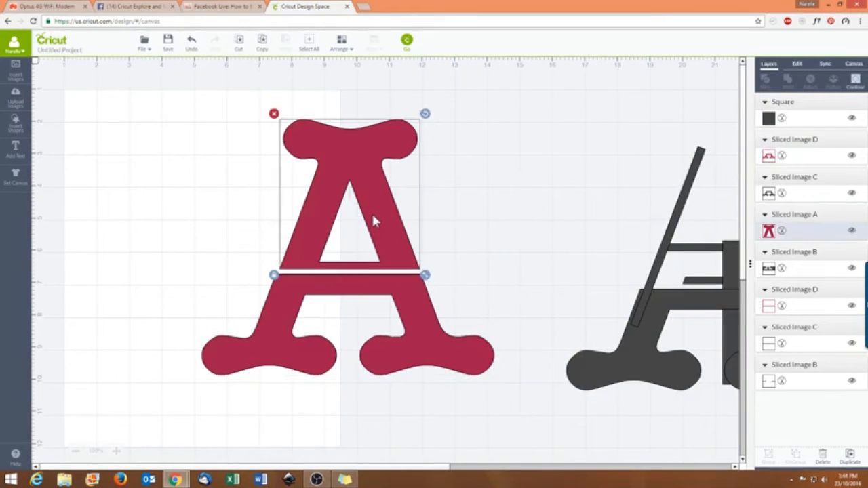
- Delete everything on the canvas, add the text letter A, enlarge it, and place it beside the white material area
click(309, 42)
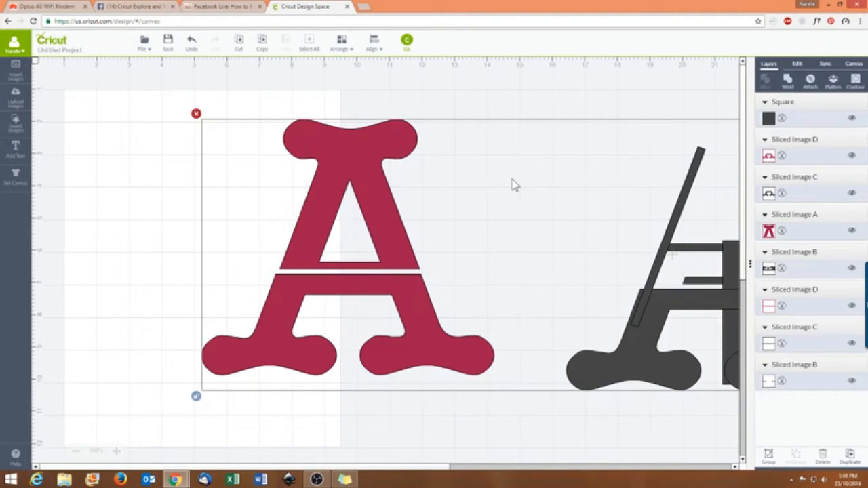
key(Delete)
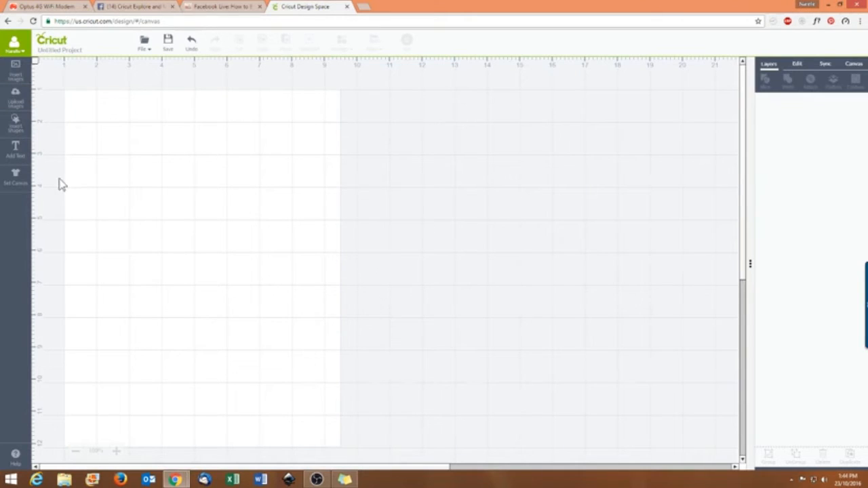
click(16, 151)
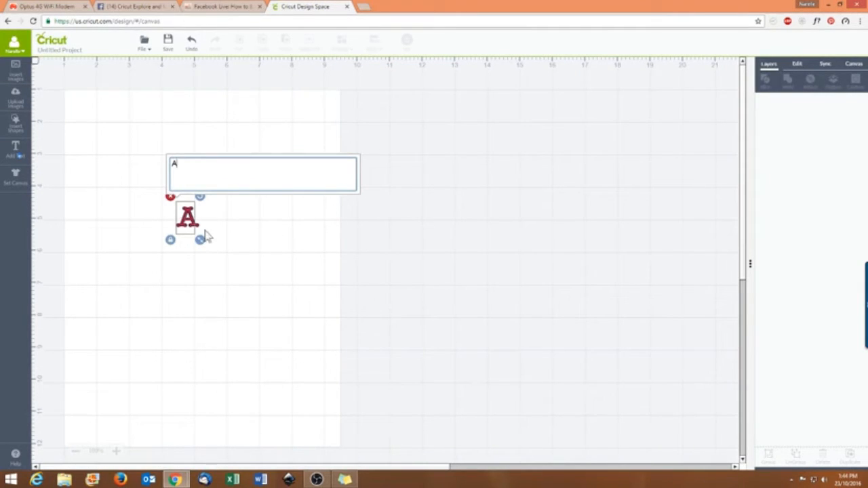
drag(200, 241, 309, 331)
drag(294, 271, 502, 235)
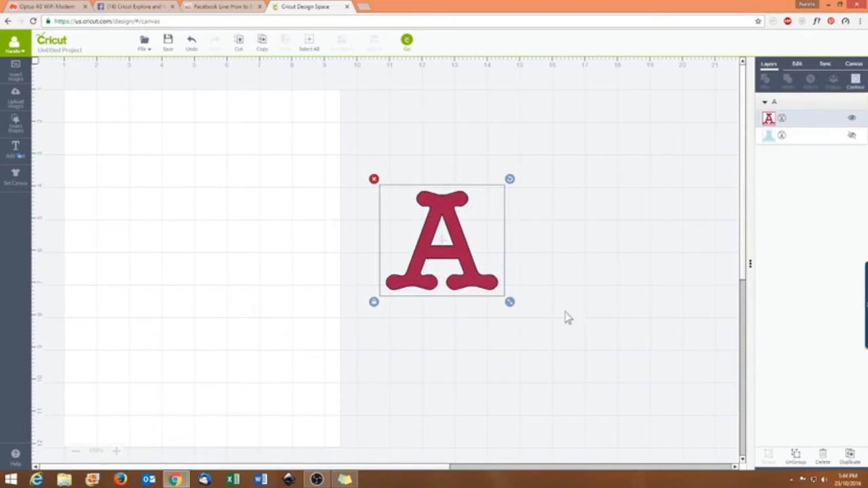
- Unhide the A's blue shadow layer, delete it, and move the red A onto the material's right edge
click(852, 135)
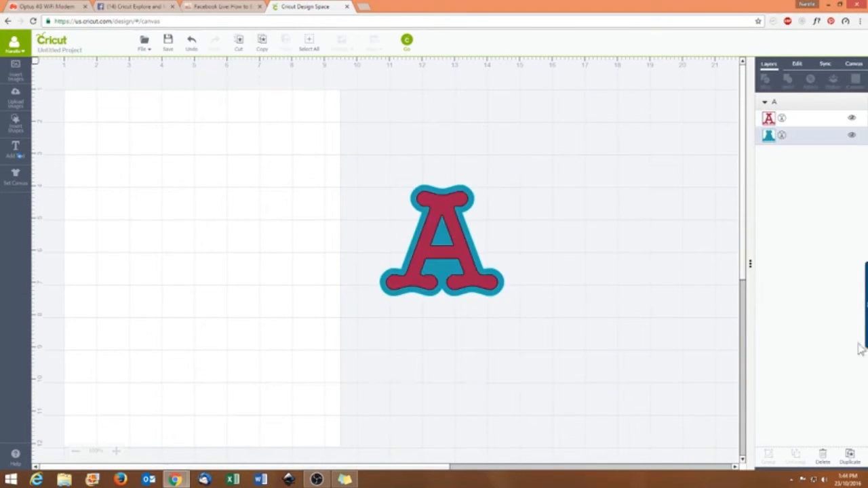
click(823, 457)
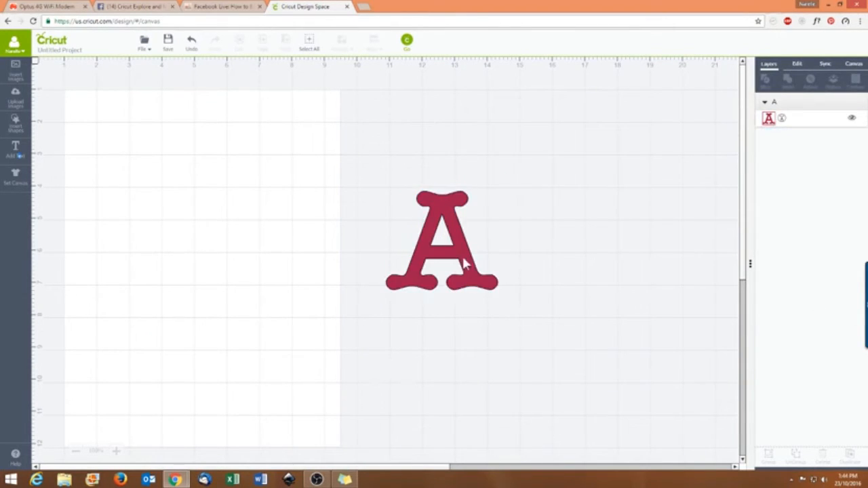
drag(465, 265, 402, 216)
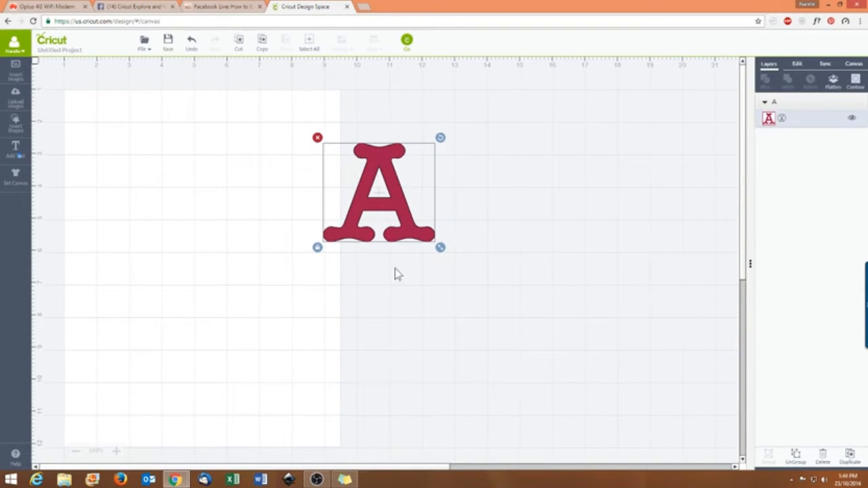
- Set the letter A's height to 10 in with its proportions locked
click(798, 65)
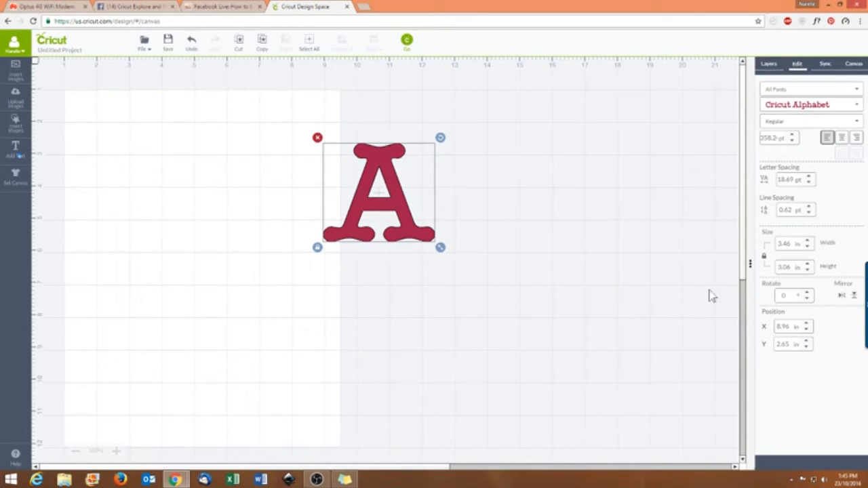
double_click(795, 267)
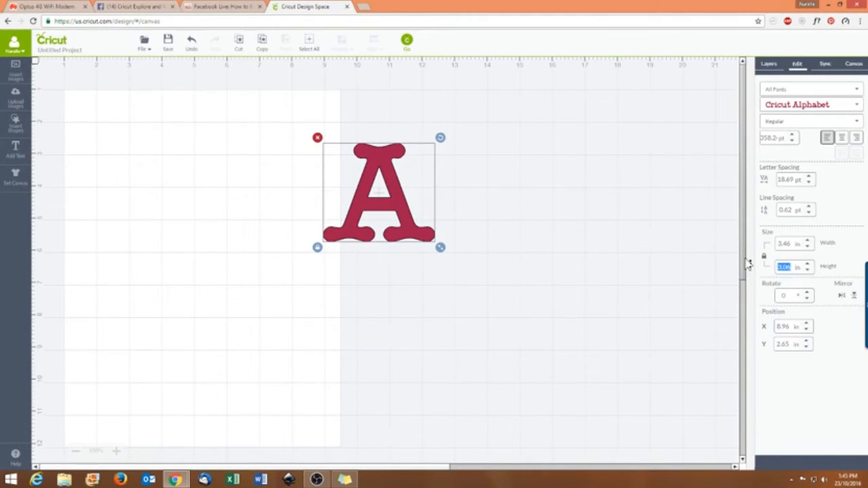
text(10)
key(Return)
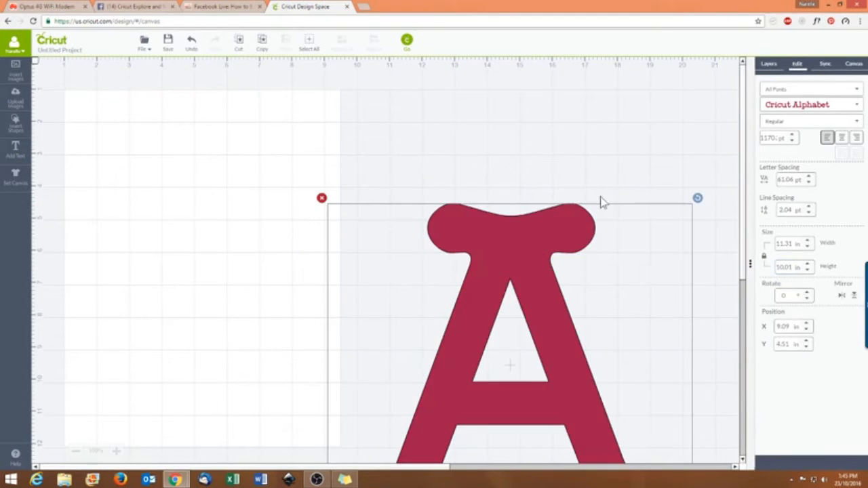
- Position the enlarged A across the material's right edge at about X 4.27 in, with its Y position set to 1 in
drag(550, 382, 419, 249)
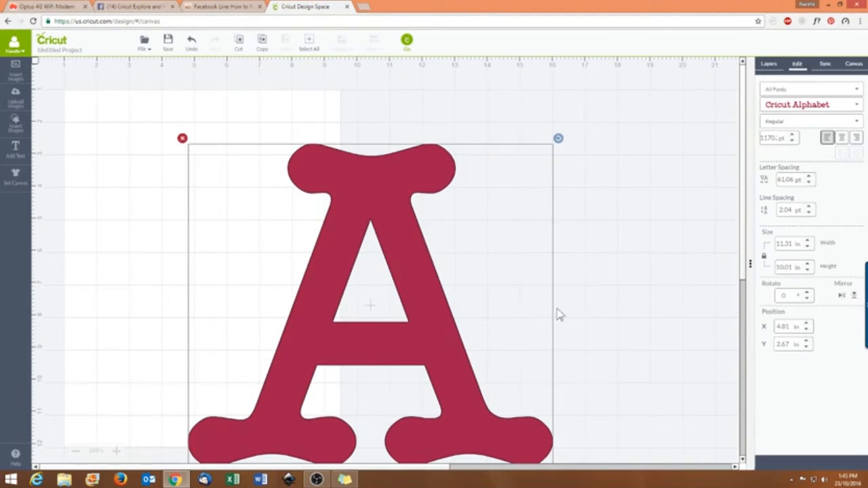
drag(460, 405, 456, 372)
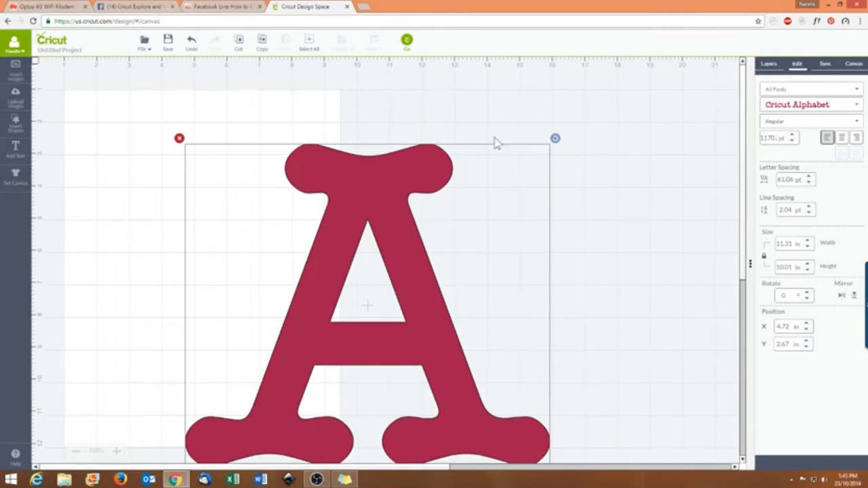
drag(535, 453, 461, 333)
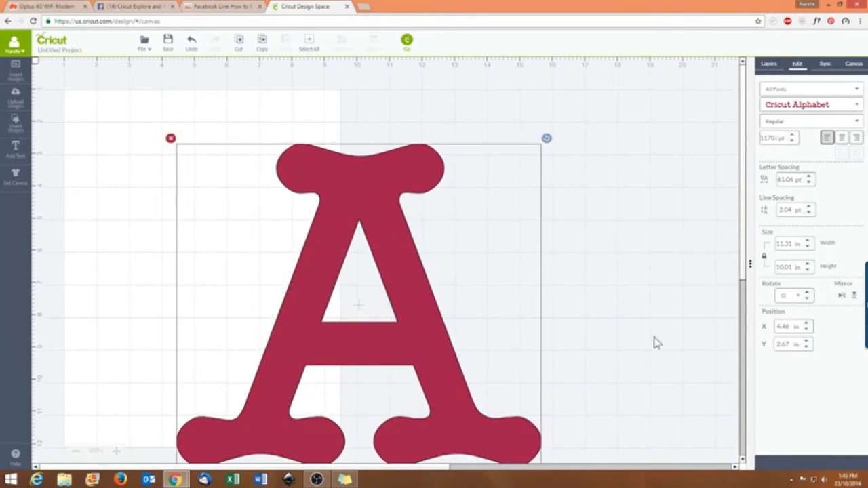
click(656, 341)
drag(418, 364, 416, 287)
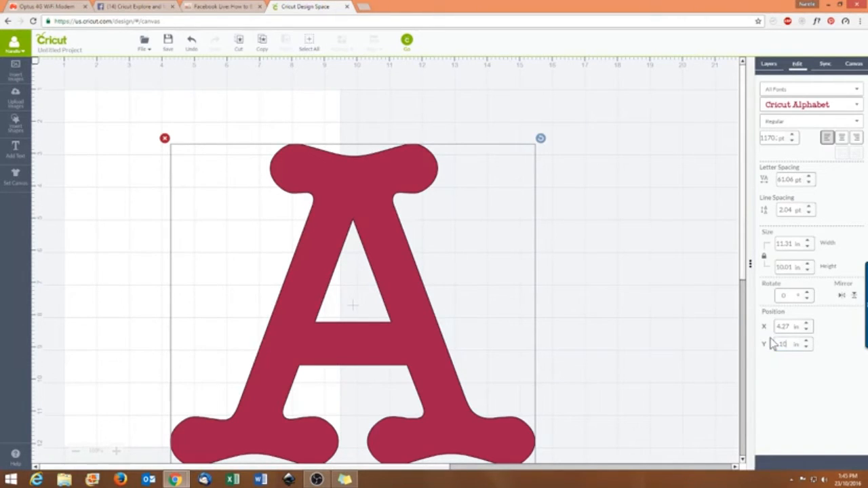
key(Return)
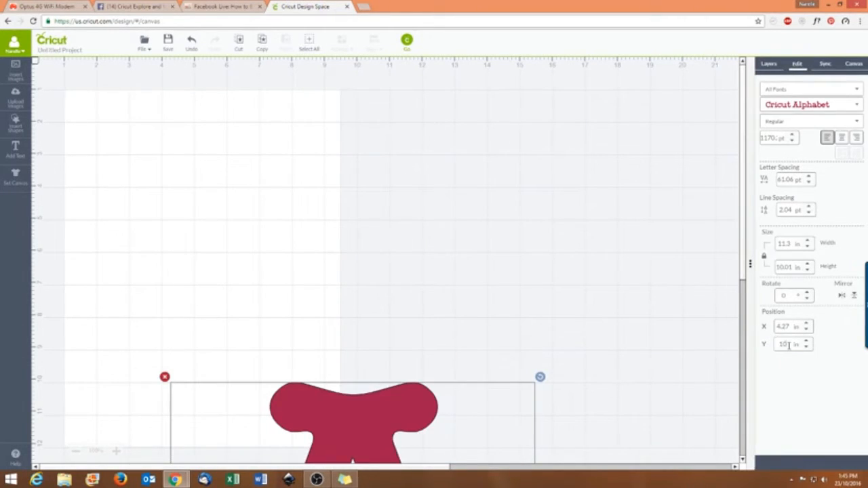
key(Return)
click(643, 277)
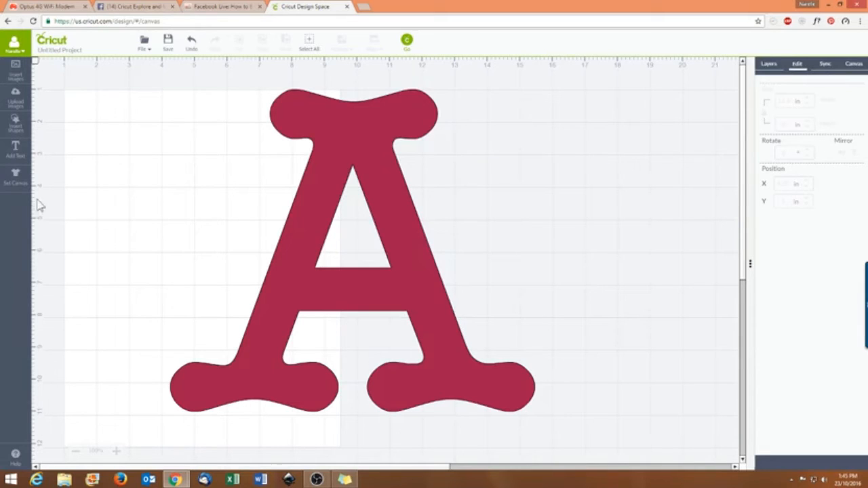
- Insert a square, unlock its proportions, place it left of the A, and set its height to 1.5 in
click(15, 134)
click(141, 127)
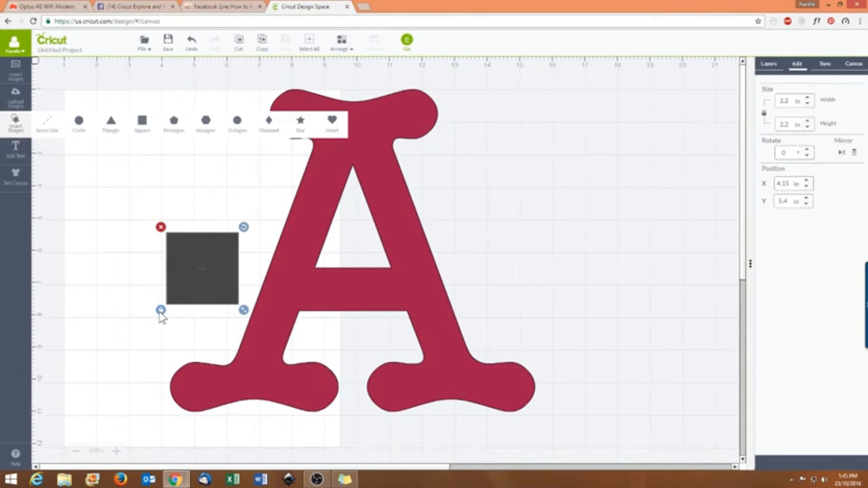
drag(194, 276, 150, 280)
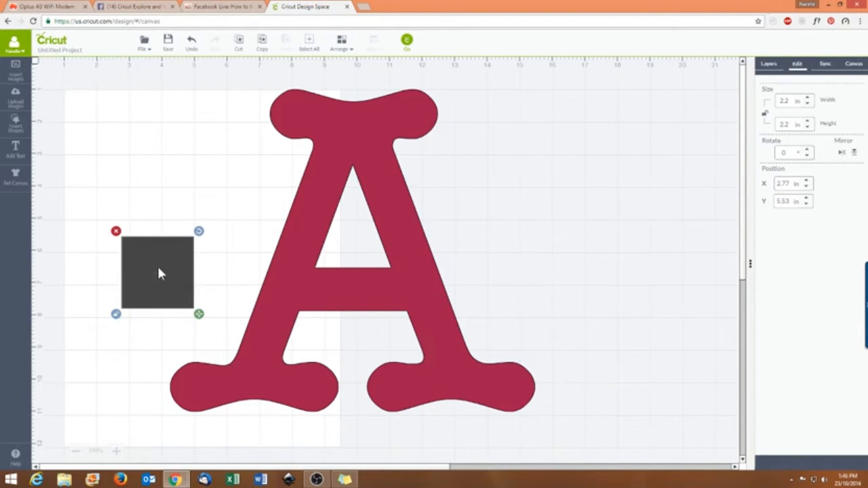
click(785, 124)
text(1.5)
key(Return)
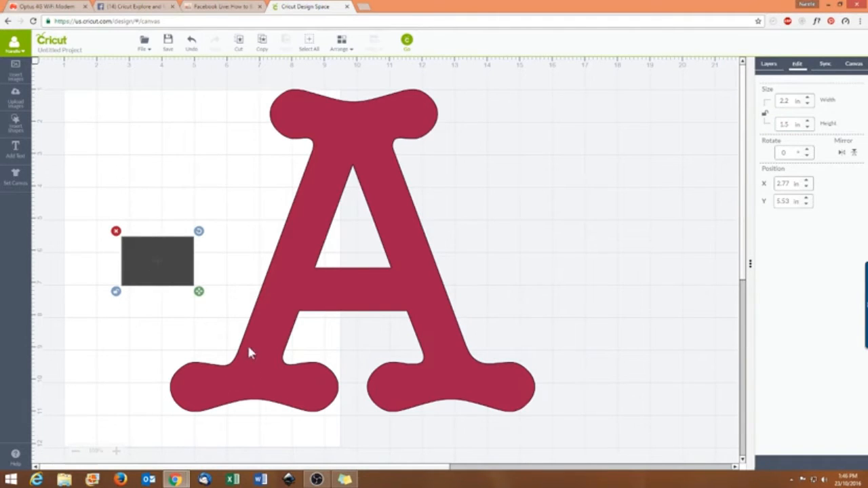
- Check the A's width and set the dark rectangle's width to 11.5 in so it spans the letter
click(276, 287)
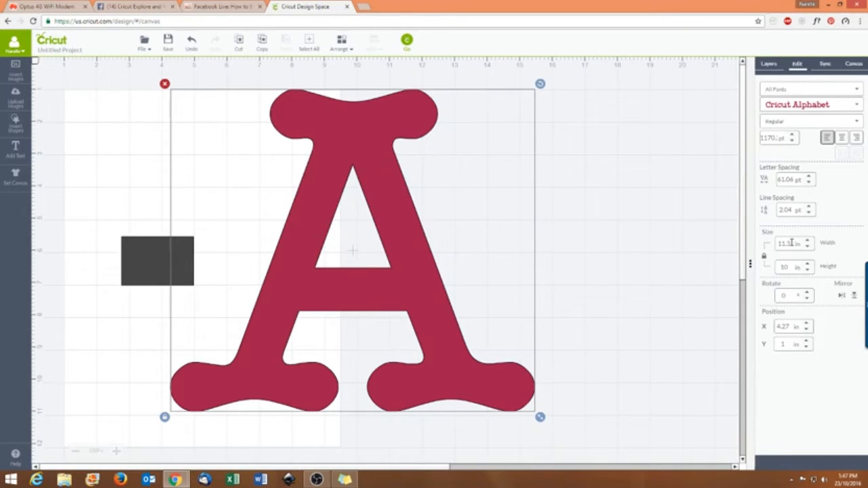
click(143, 261)
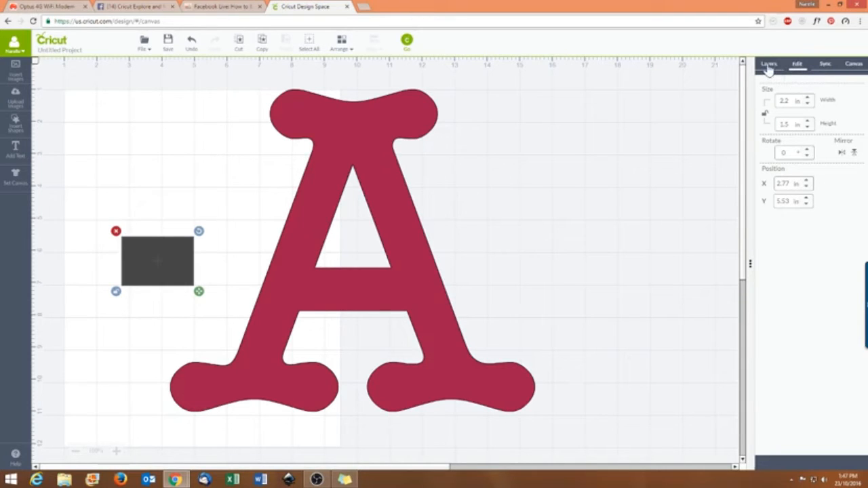
click(363, 148)
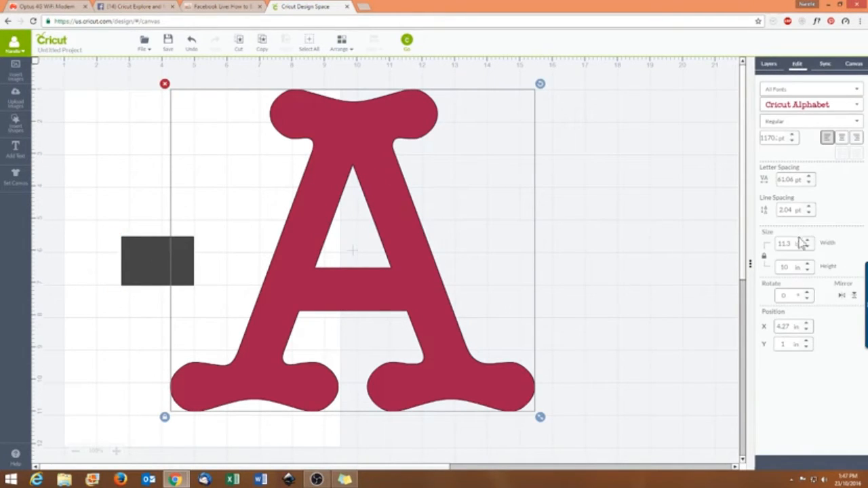
click(134, 266)
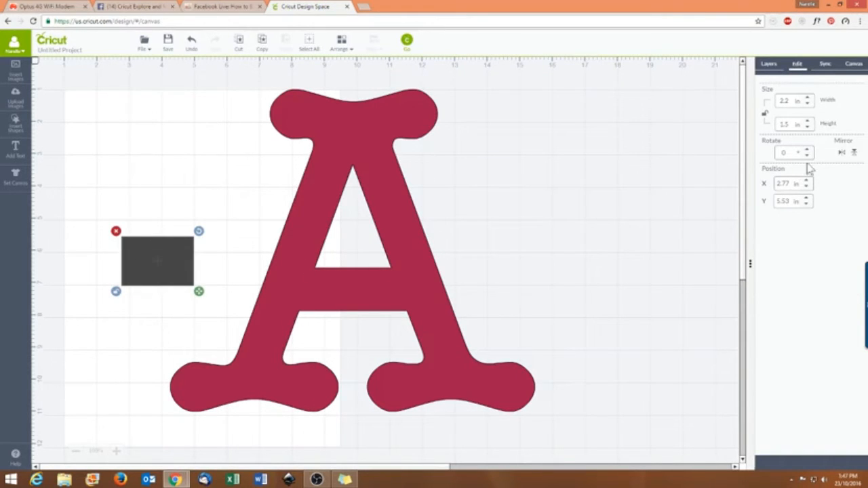
double_click(788, 98)
text(11.5)
key(Return)
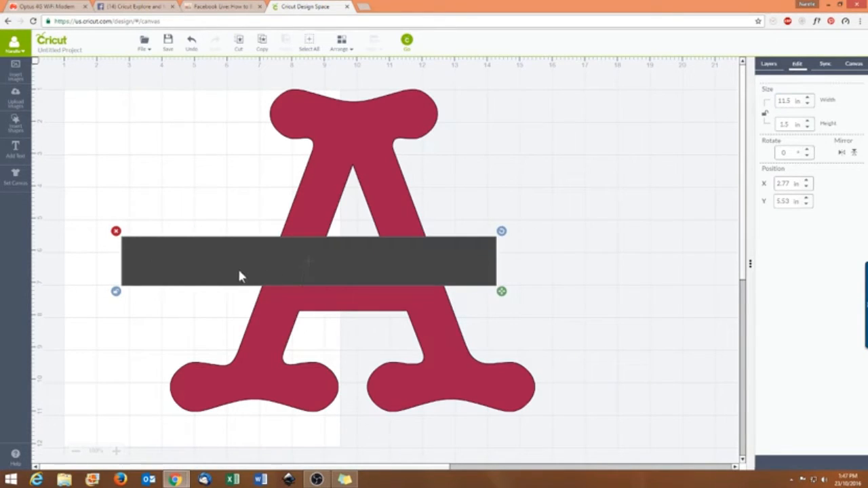
- Try the dark bar at different heights across the A and place it over the crossbar at about X 3.8, Y 6.41 in
drag(208, 273, 245, 215)
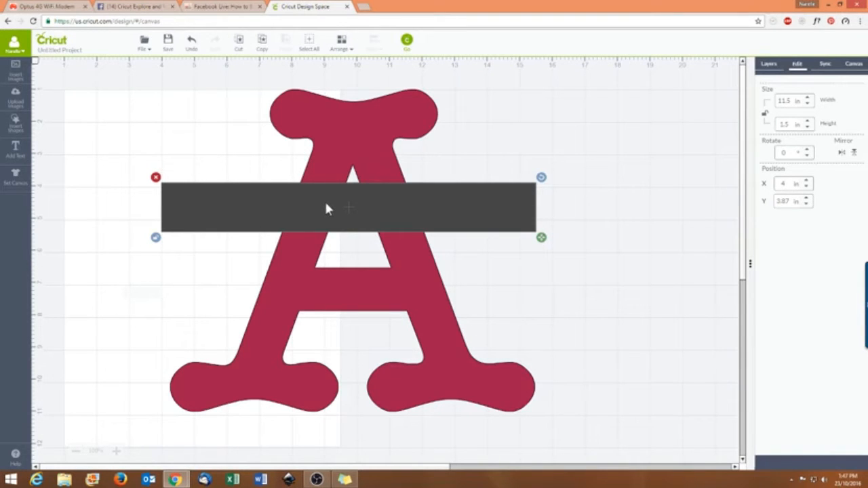
drag(326, 209, 324, 234)
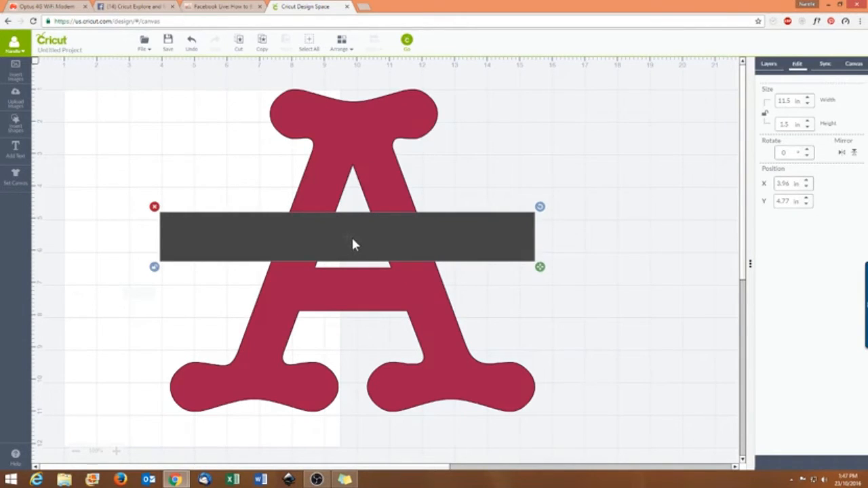
drag(352, 244, 347, 299)
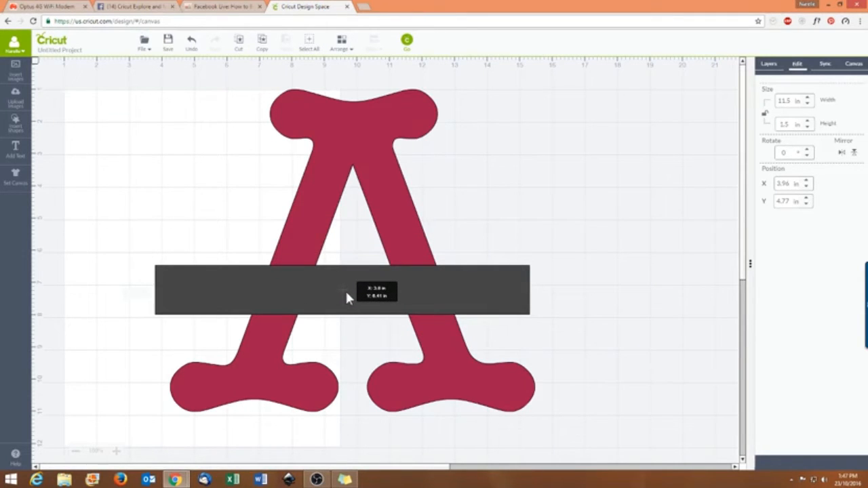
drag(347, 297, 347, 297)
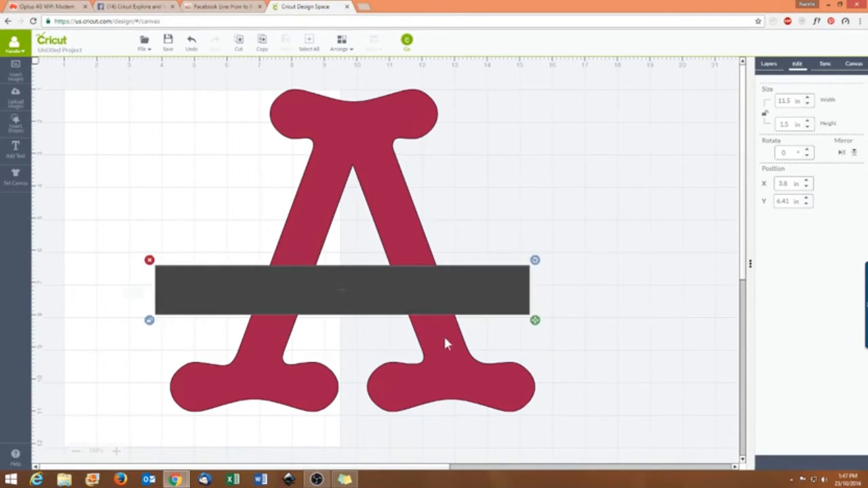
- Select both the A and the dark bar and align them with Center Horizontally
drag(113, 67, 609, 442)
shift+click(335, 148)
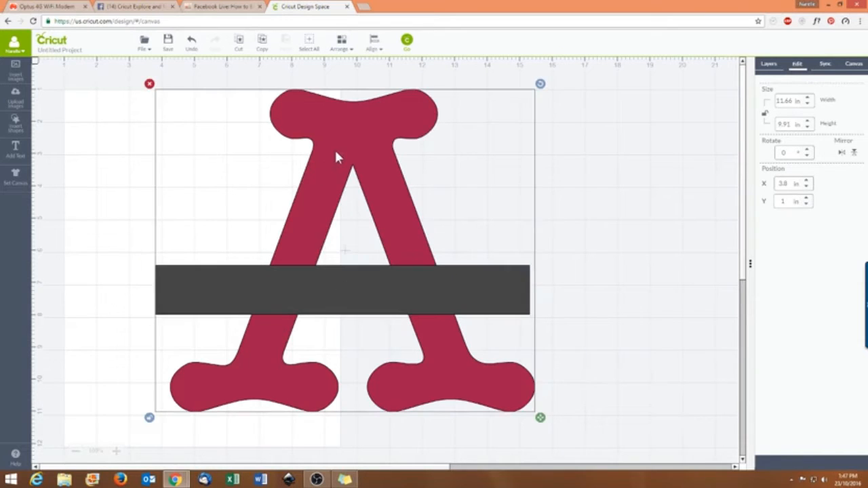
click(375, 44)
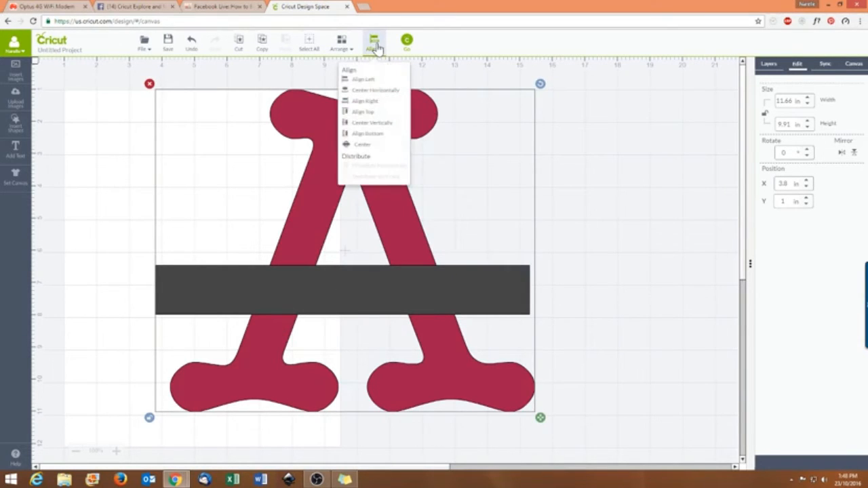
click(374, 98)
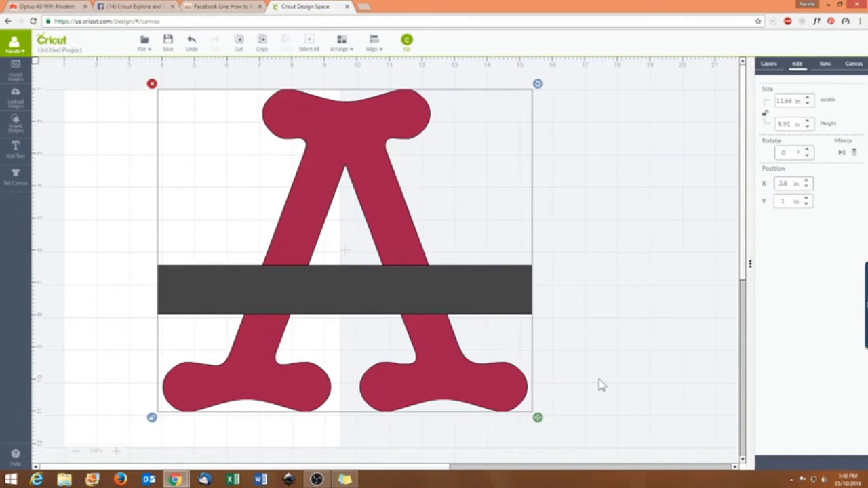
- Insert another square, place it beside the A's upper left, unlock its proportions, and set its height to 1 in
click(605, 341)
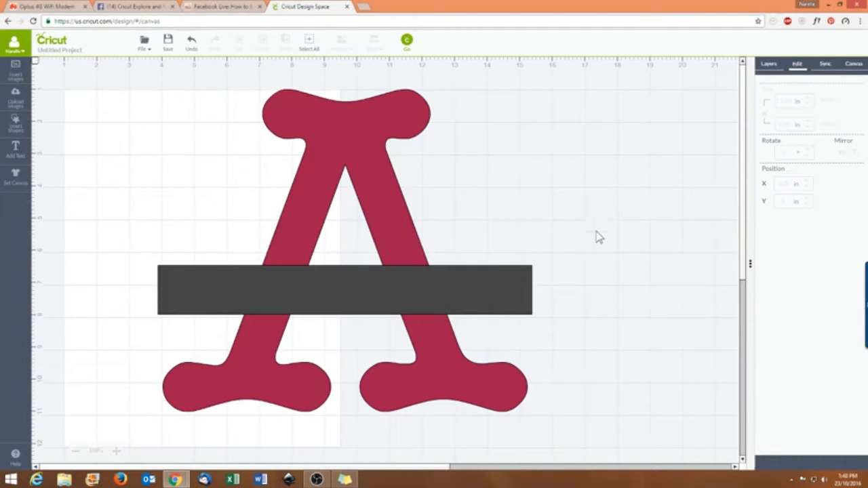
click(15, 124)
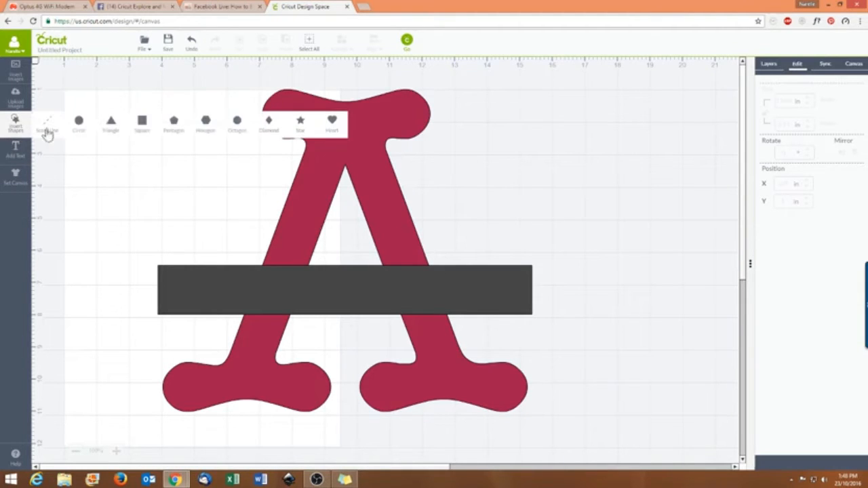
click(142, 123)
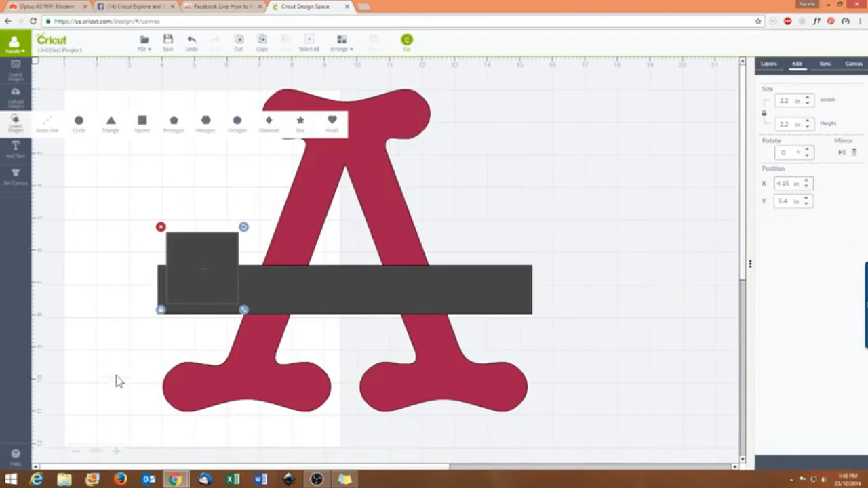
drag(195, 246, 126, 163)
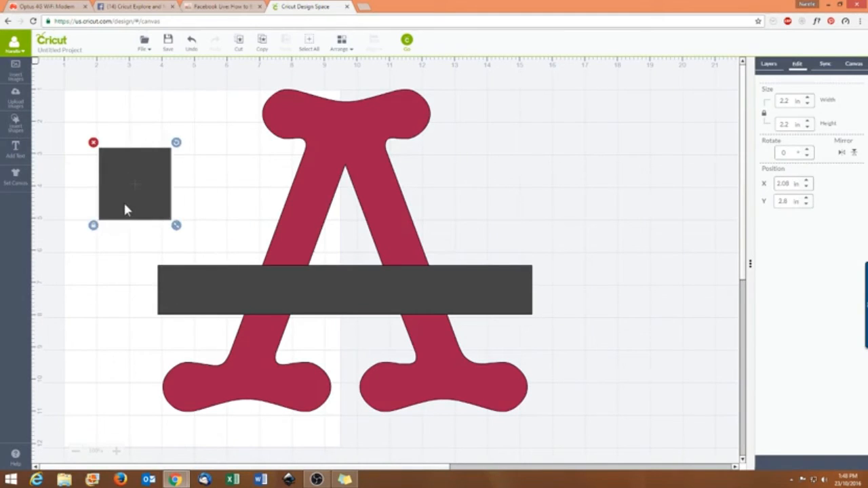
click(93, 227)
double_click(794, 122)
text(1)
key(Return)
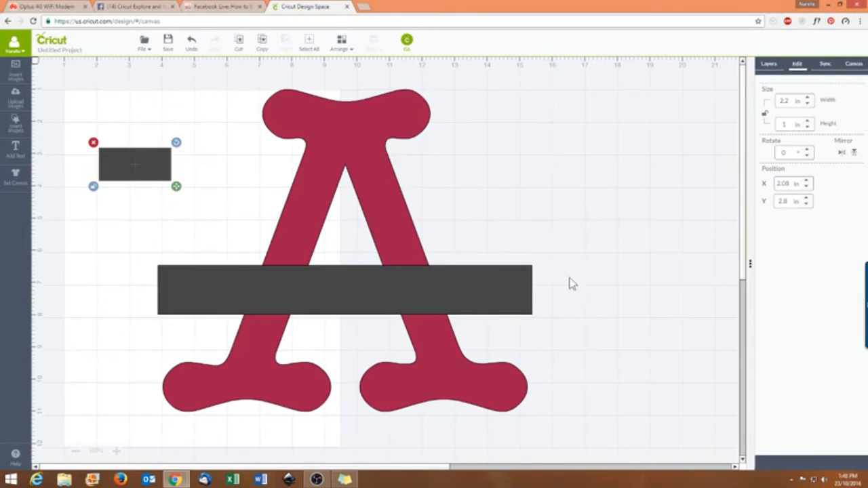
- Set the new bar's width to 12 in and place it over the middle of the thicker bar at about X 3.65, Y 6.66 in
double_click(785, 101)
key(Return)
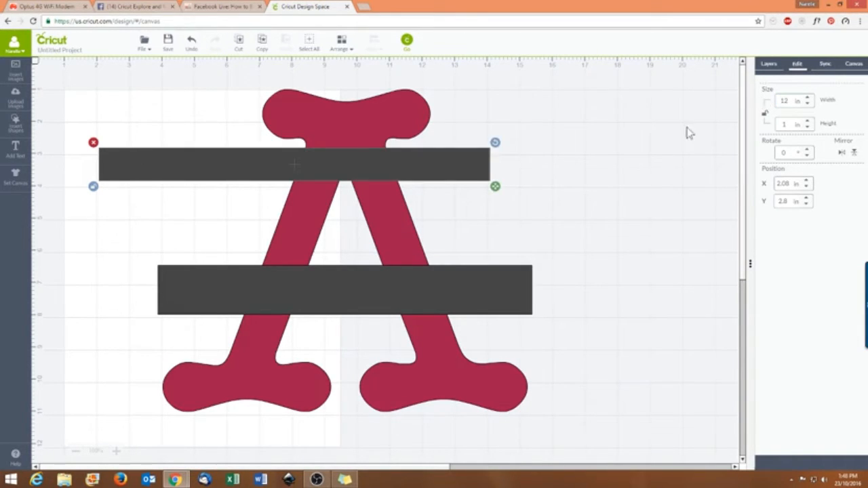
drag(233, 163, 285, 295)
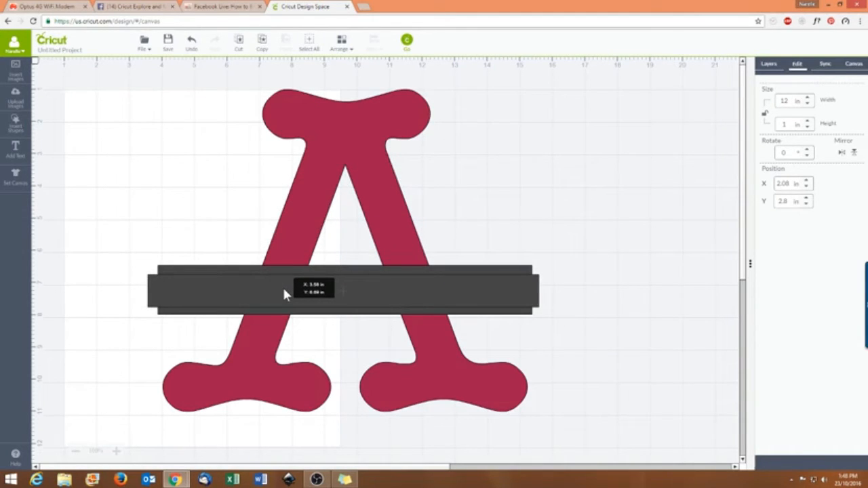
drag(284, 290, 287, 289)
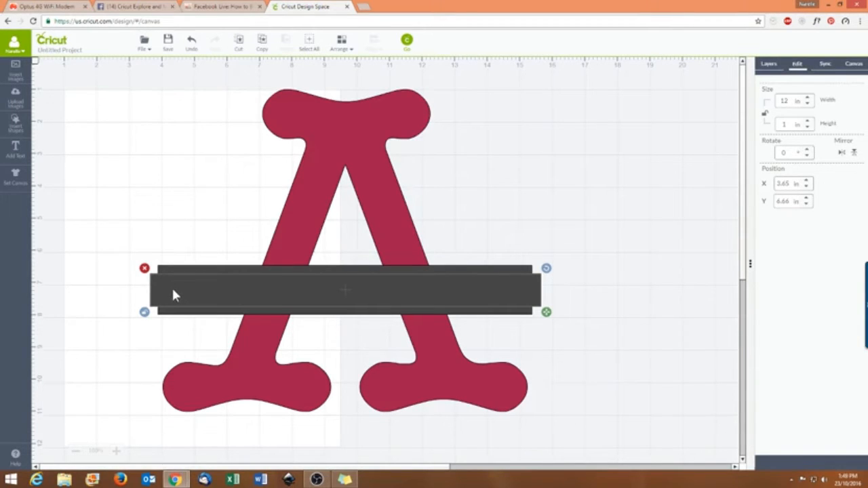
- Select both dark bars together and align them with Center Vertically
click(176, 268)
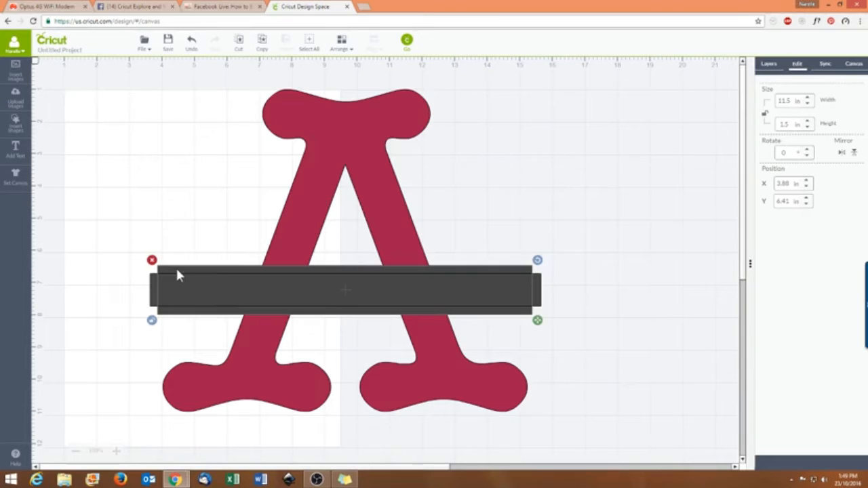
click(144, 248)
drag(103, 236, 613, 340)
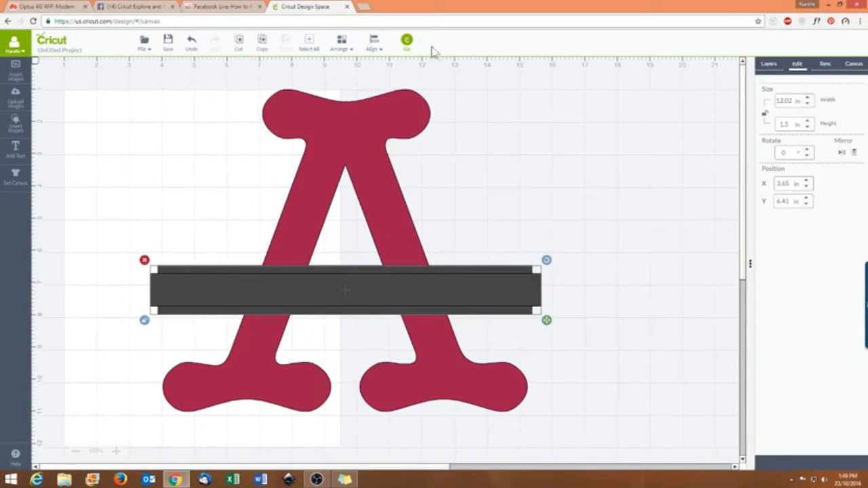
click(374, 41)
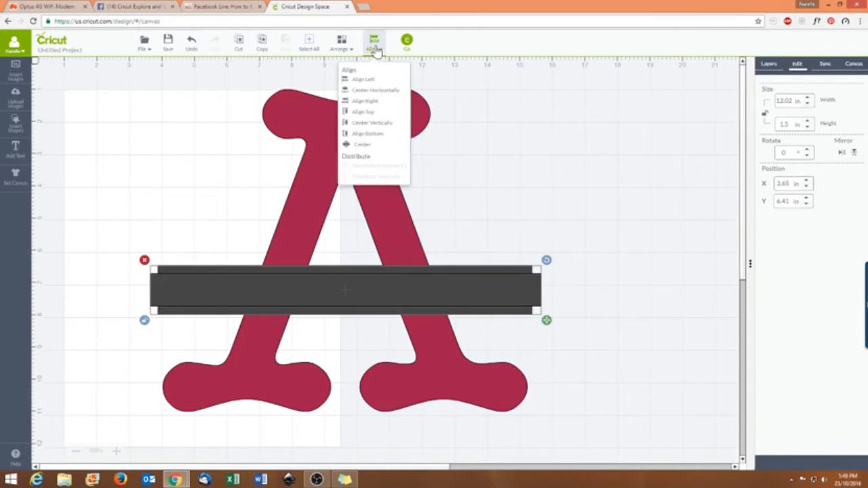
click(376, 127)
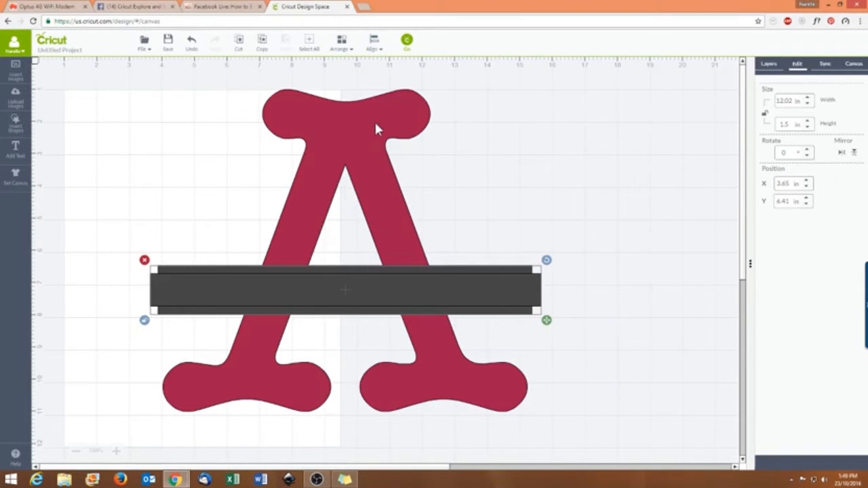
click(549, 371)
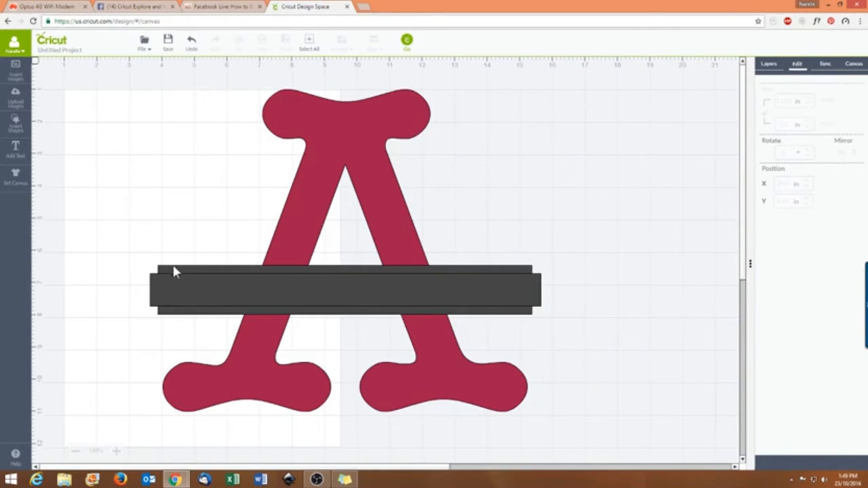
- Hide the thinner 12 in wide bar in the layer list
click(335, 295)
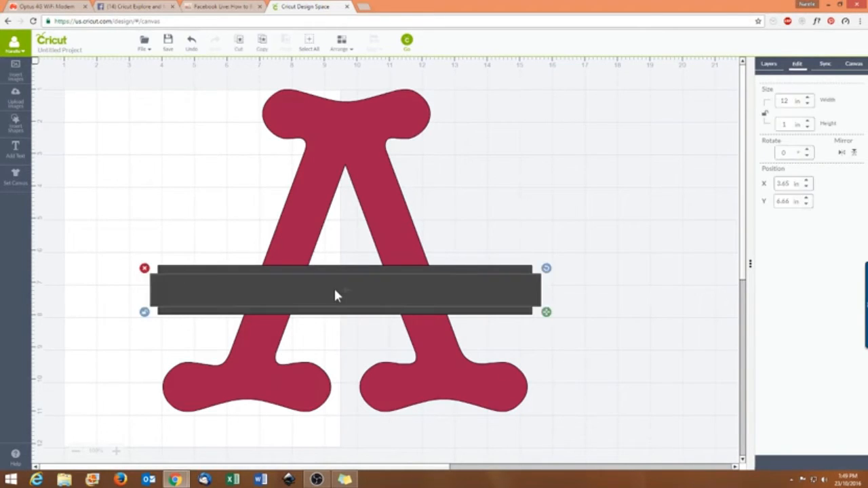
click(768, 64)
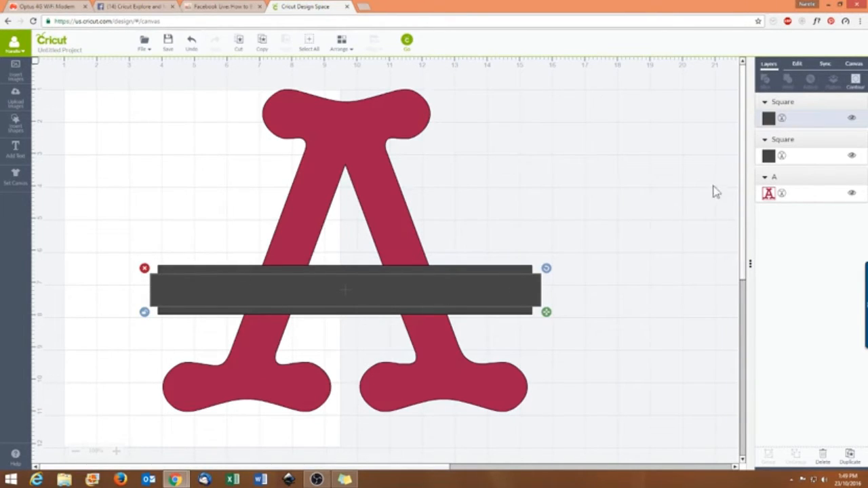
click(852, 119)
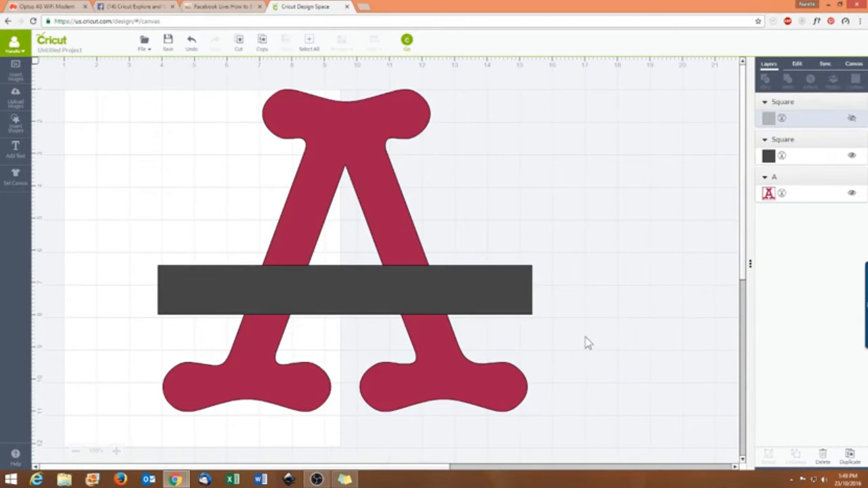
- Weld the thicker dark bar and the A into a single shape
click(259, 299)
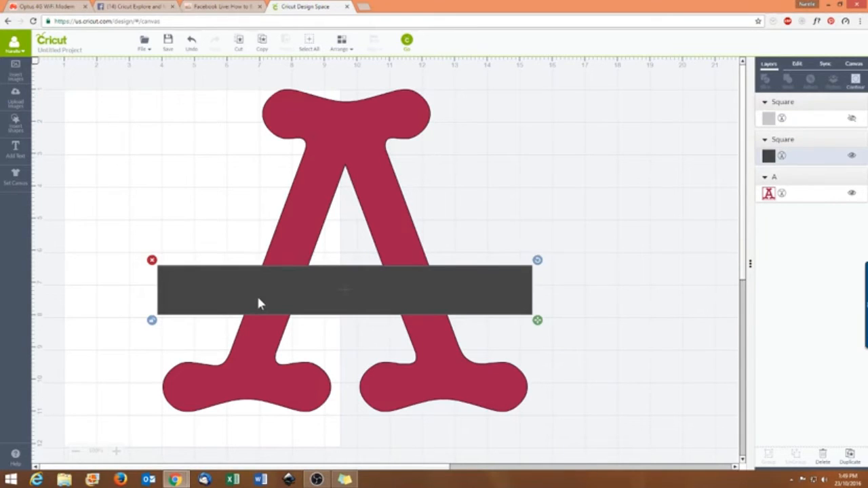
shift+click(389, 196)
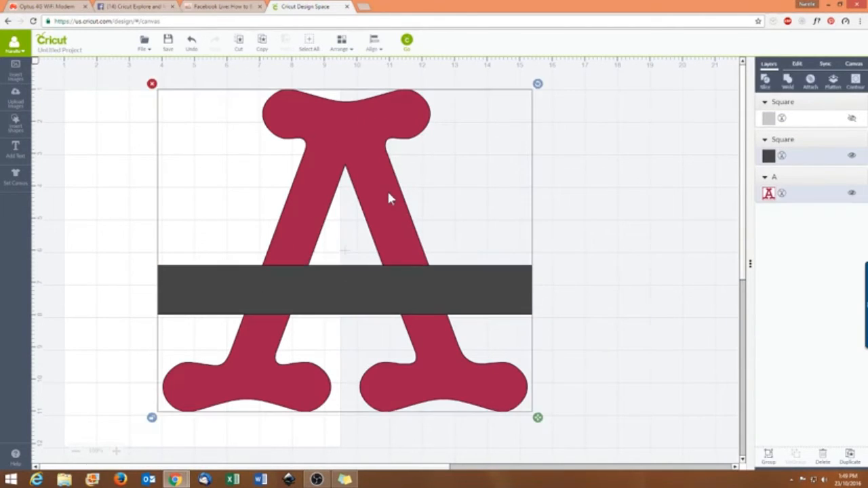
click(787, 81)
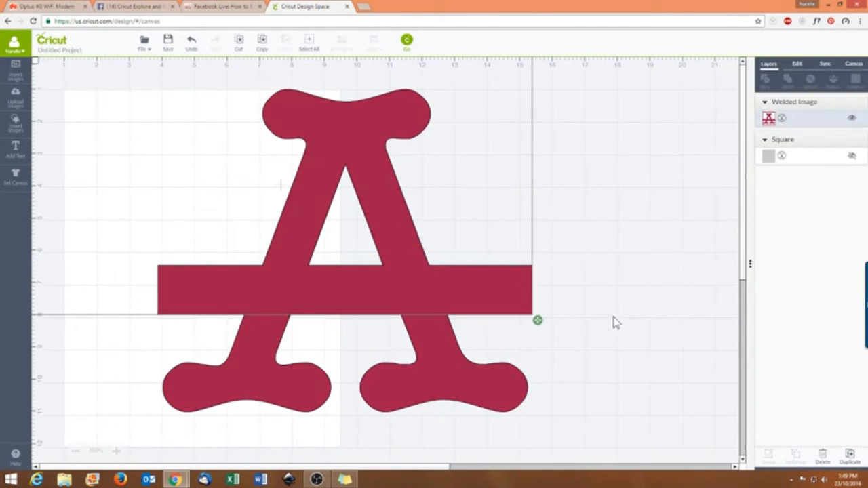
click(614, 350)
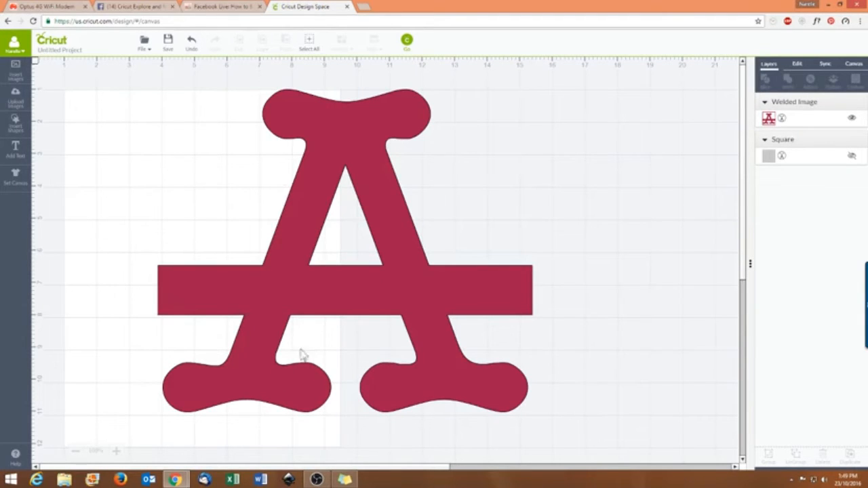
click(361, 204)
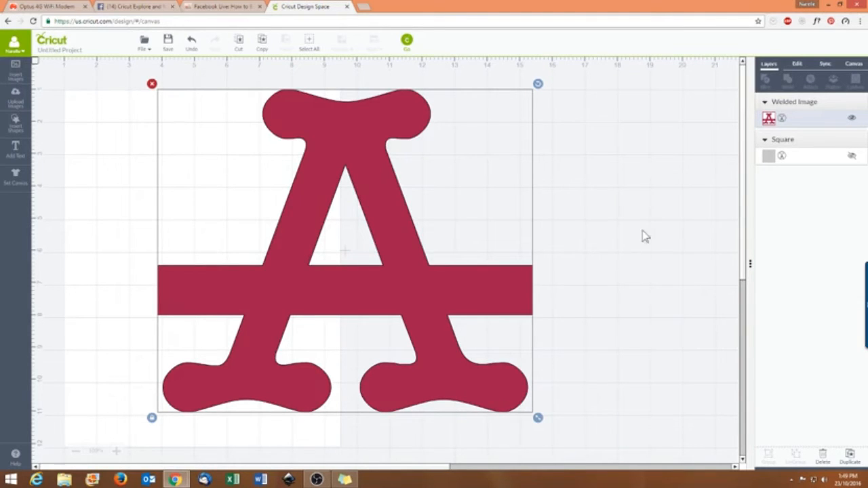
click(658, 204)
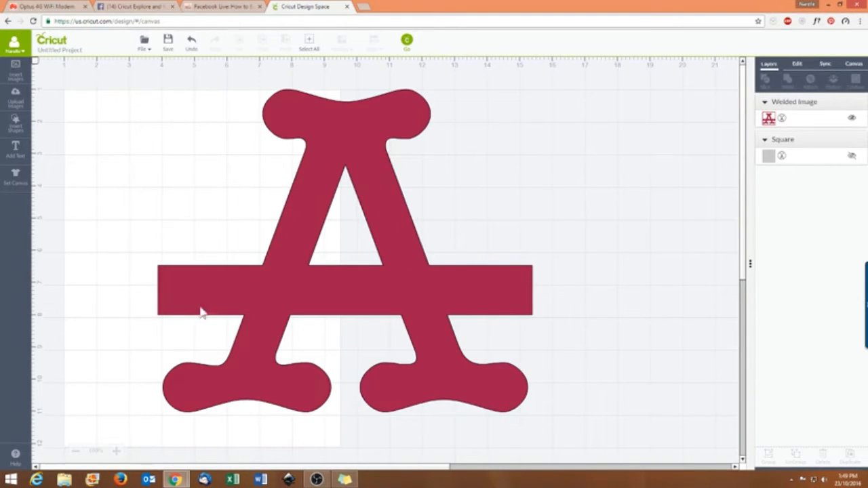
- Unhide the thin bar and slice it through the welded A
click(852, 158)
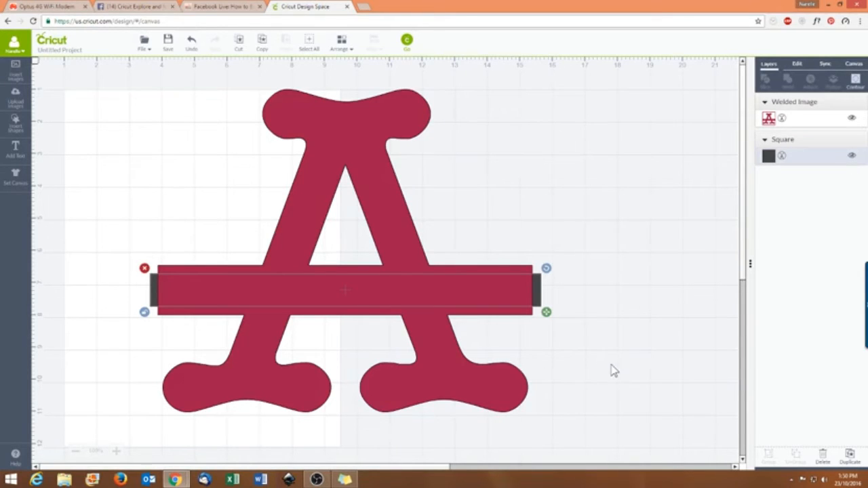
click(631, 388)
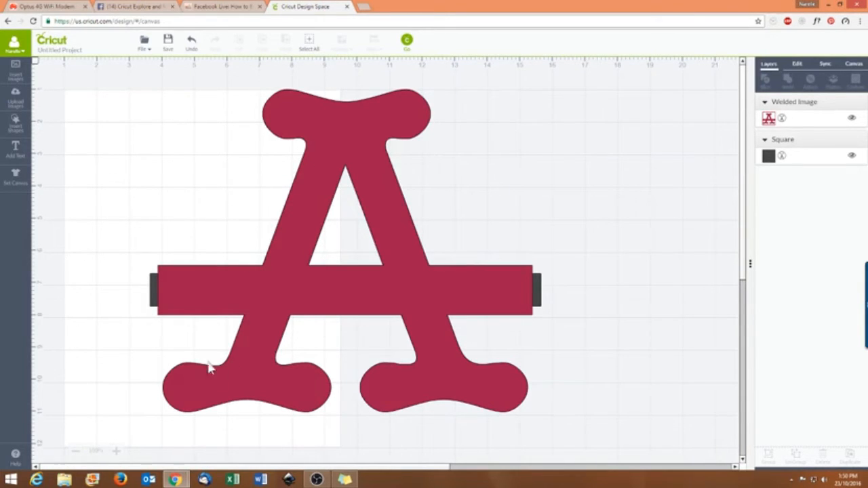
click(308, 44)
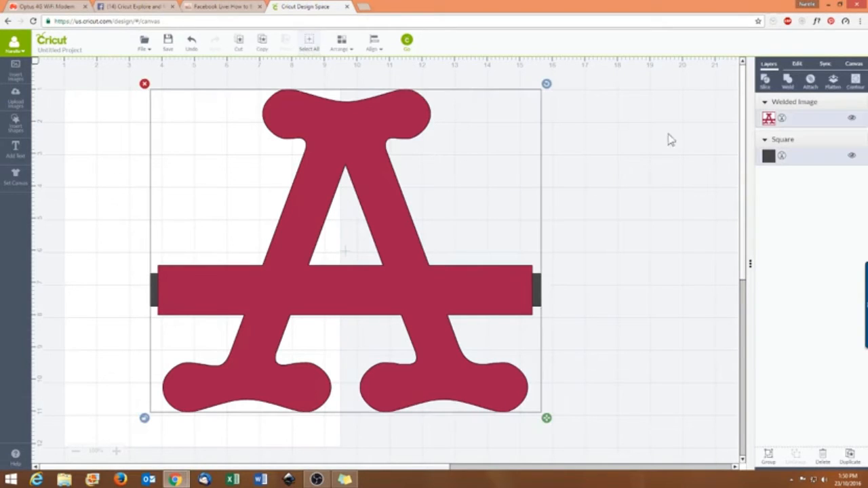
click(761, 80)
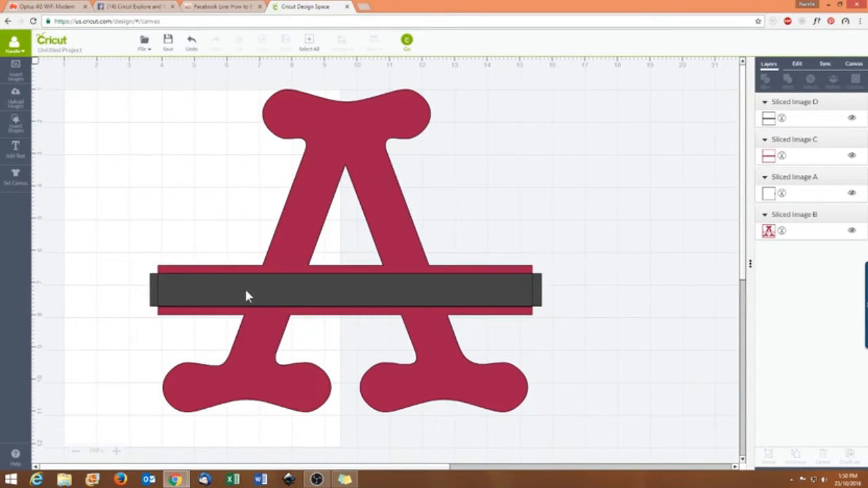
- Move the dark bar, the red strip and the dark end pieces out of the slice to the right of the A
drag(246, 296, 591, 150)
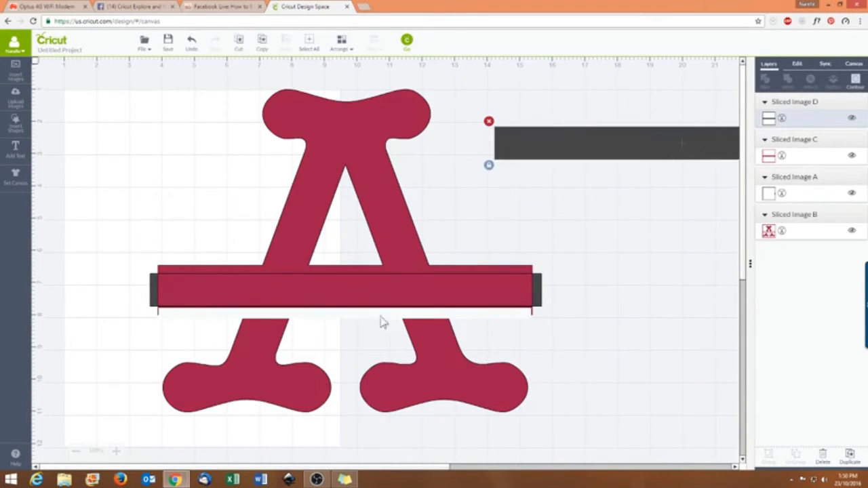
click(282, 299)
drag(277, 296, 699, 227)
click(537, 296)
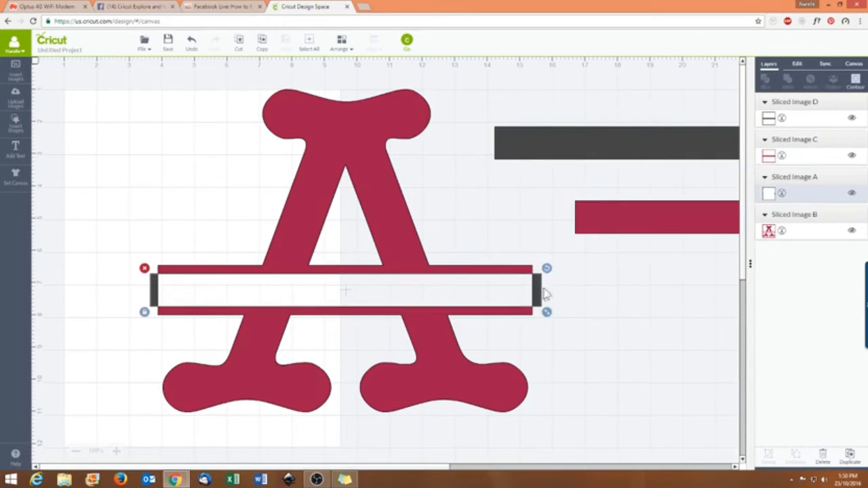
drag(546, 293, 858, 292)
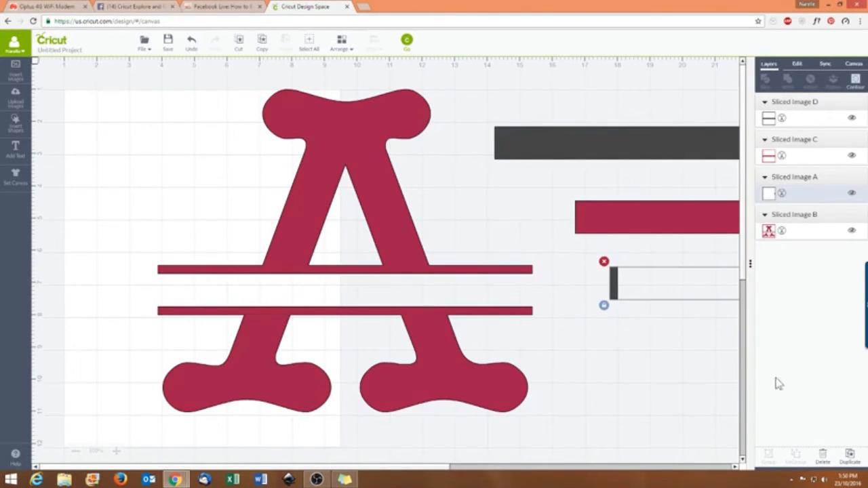
- Shift the split A toward the lower left and move the red offcut strip below the other offcuts
click(243, 385)
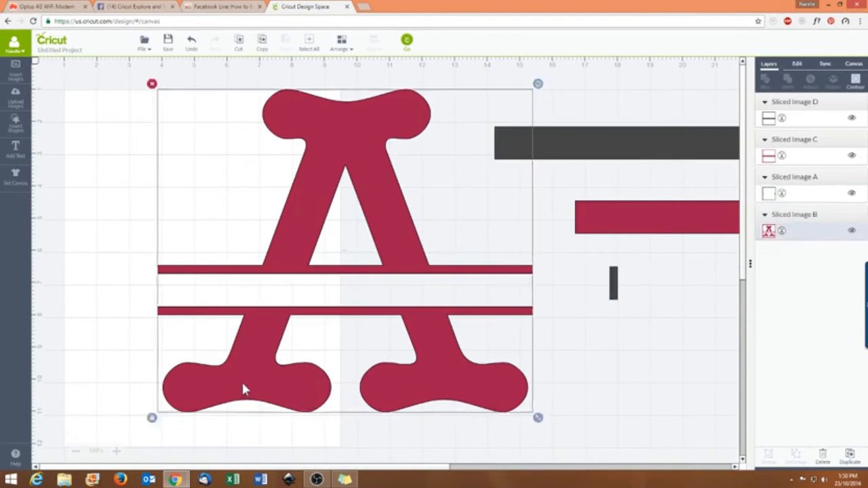
drag(242, 384, 216, 363)
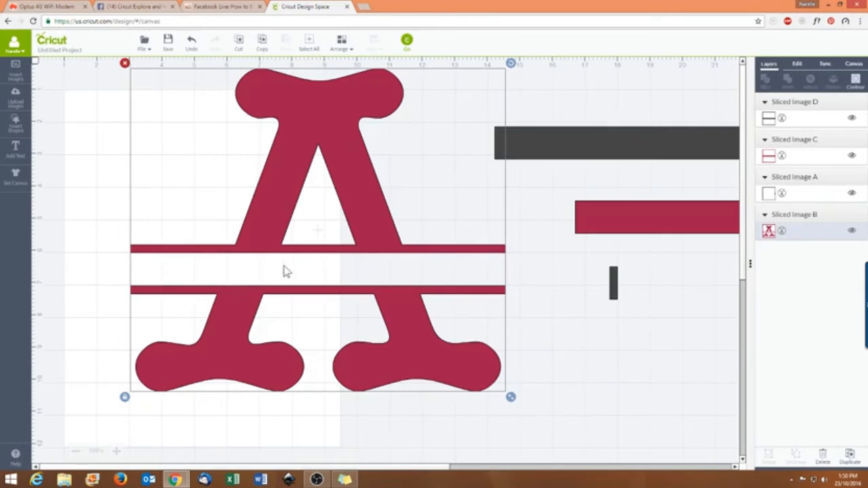
click(571, 361)
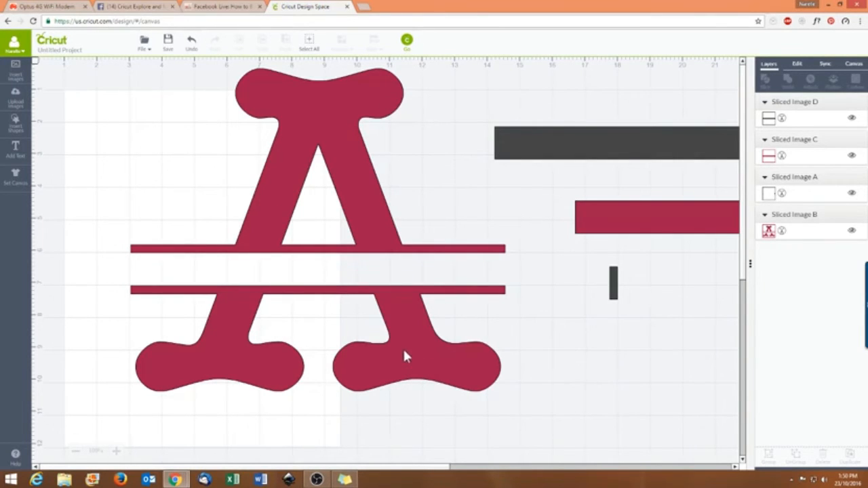
drag(408, 362, 380, 397)
drag(634, 217, 568, 357)
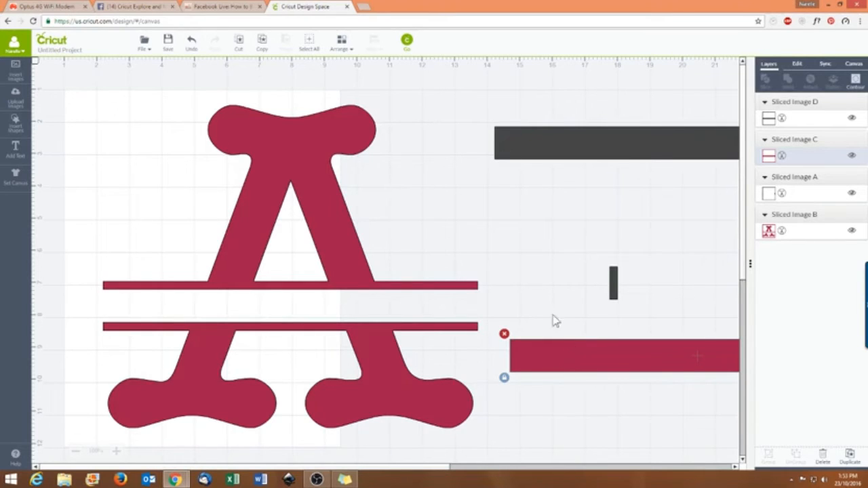
- Move the split A off the white canvas area to the right and set the project to the Basic canvas
drag(246, 218, 553, 223)
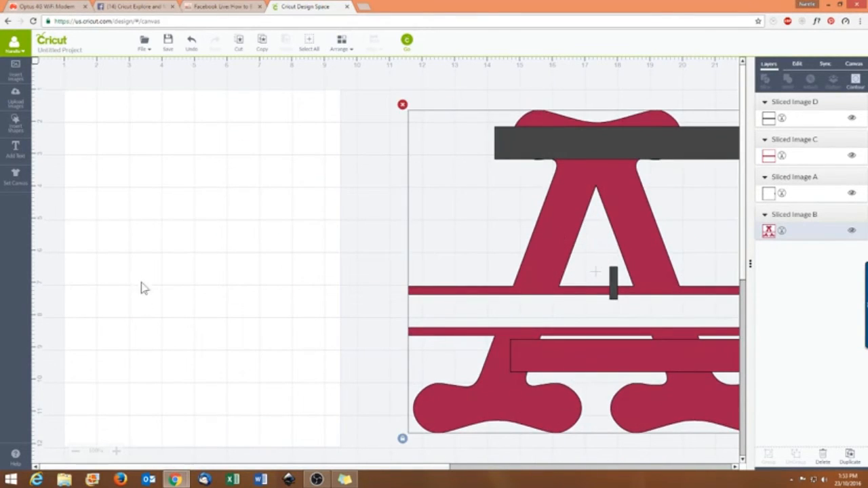
click(17, 177)
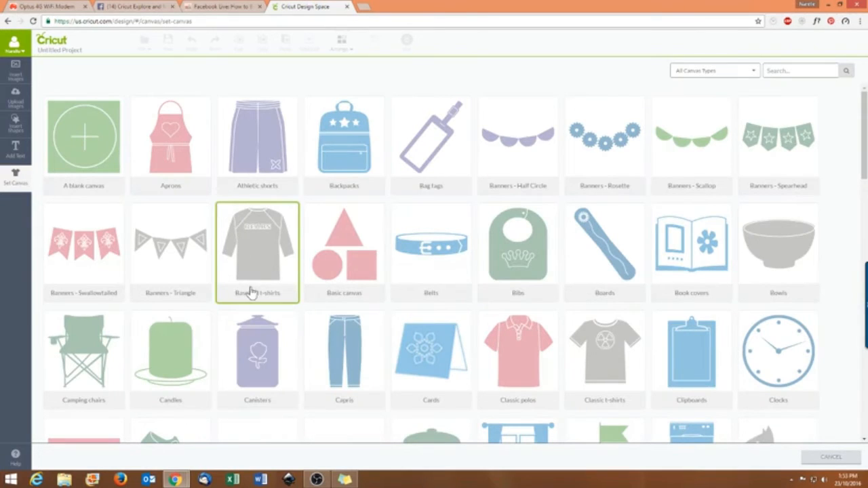
click(348, 253)
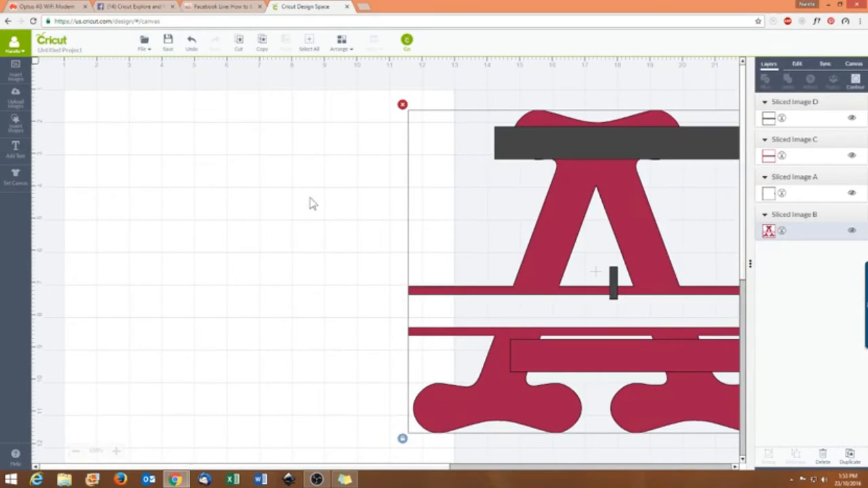
- Set the basic canvas size to 6 in wide by 6 in high
click(856, 67)
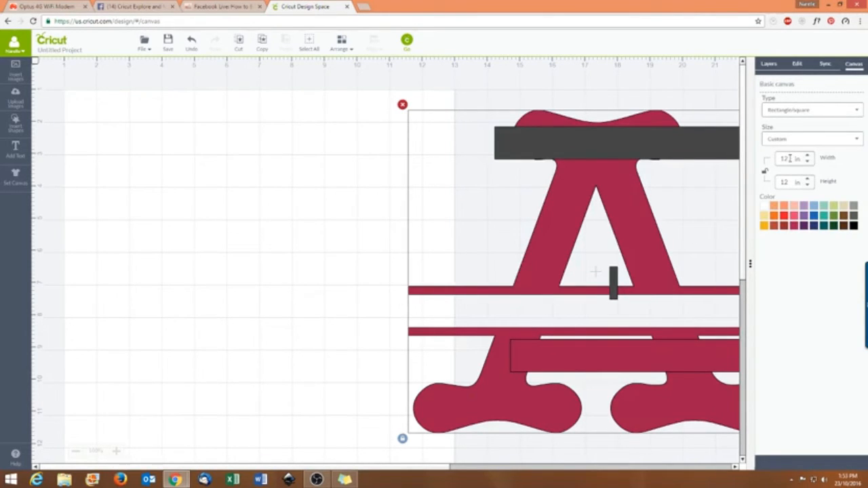
drag(789, 158, 778, 159)
text(6)
key(Tab)
text(6)
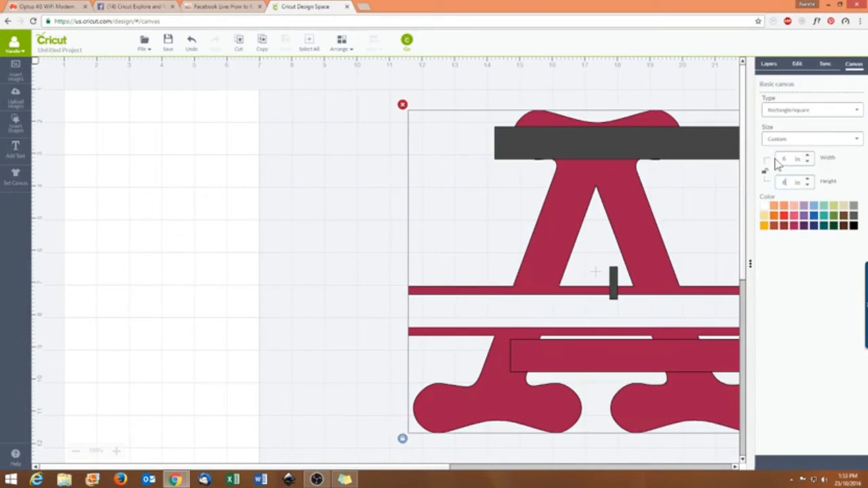
key(Tab)
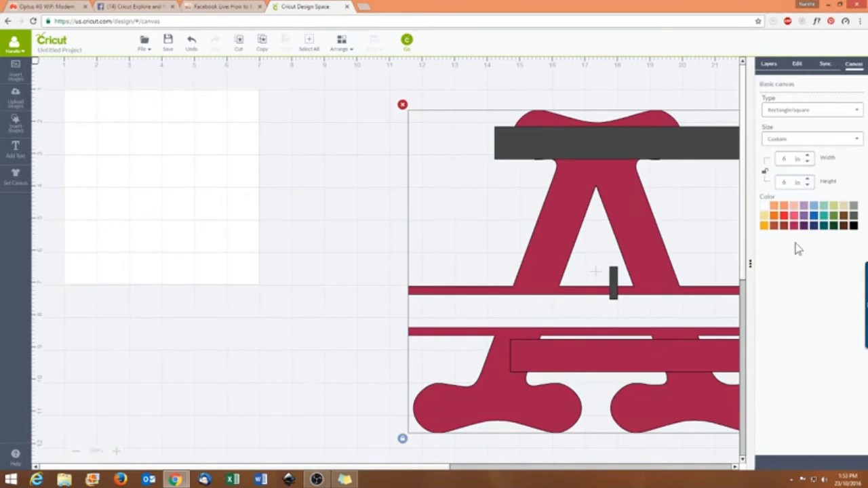
click(124, 150)
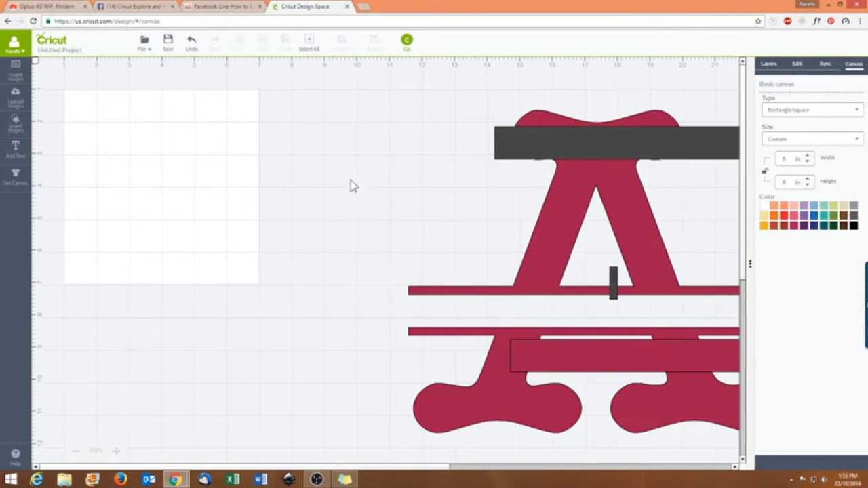
- Delete the split A and all remaining offcuts, and switch the project to a blank canvas
drag(534, 284, 513, 276)
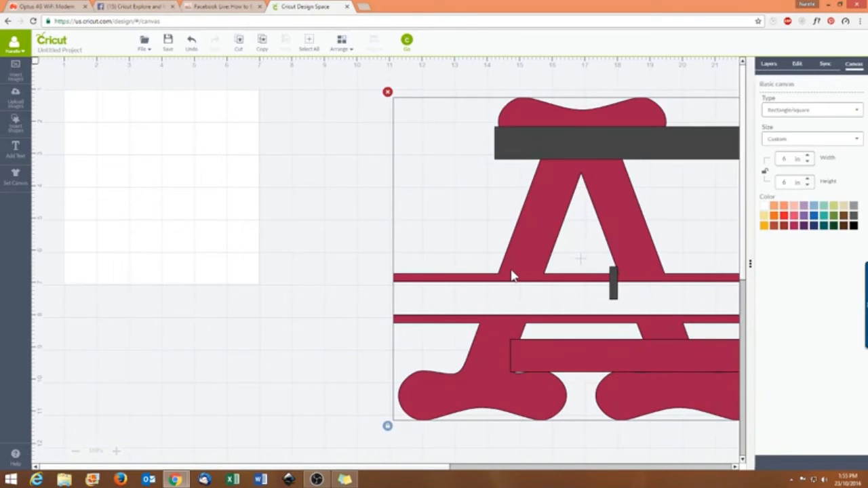
key(Delete)
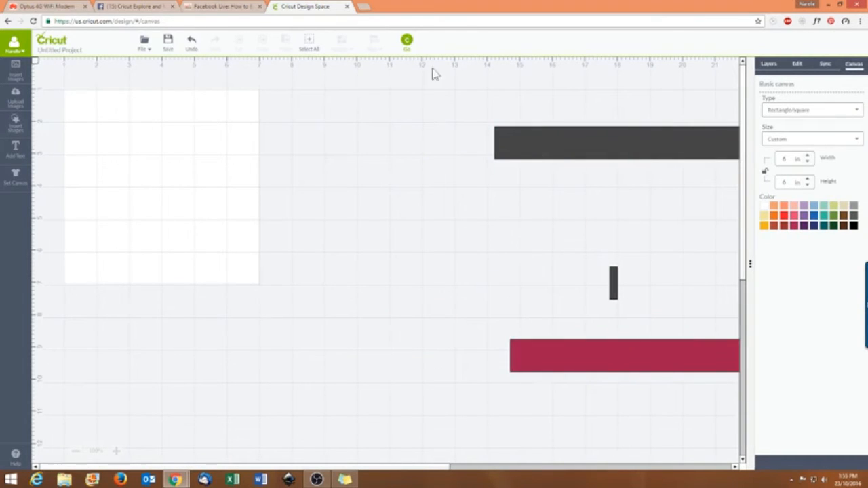
click(309, 44)
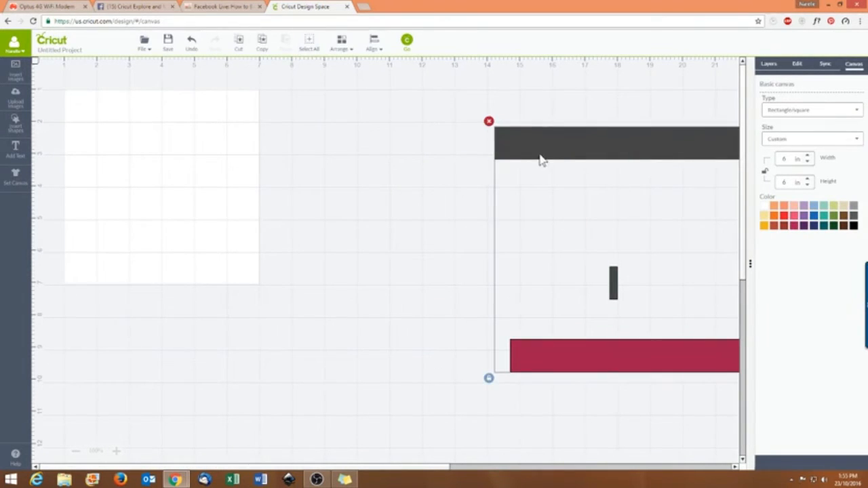
click(489, 121)
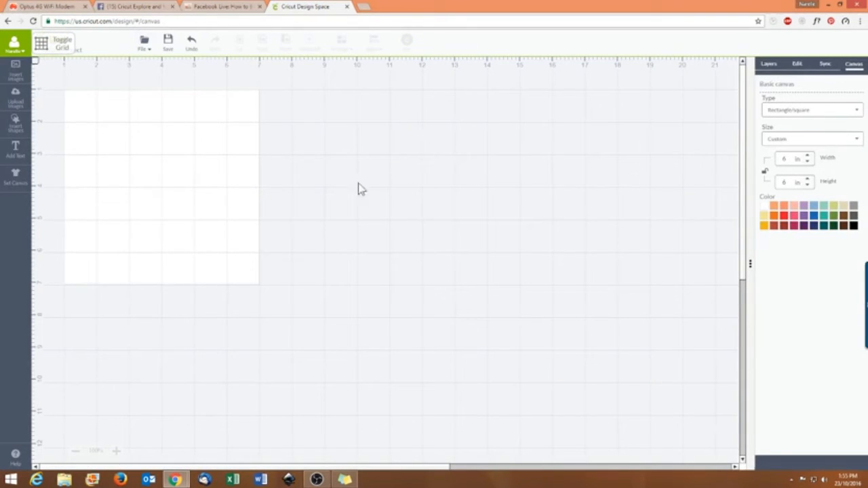
click(16, 175)
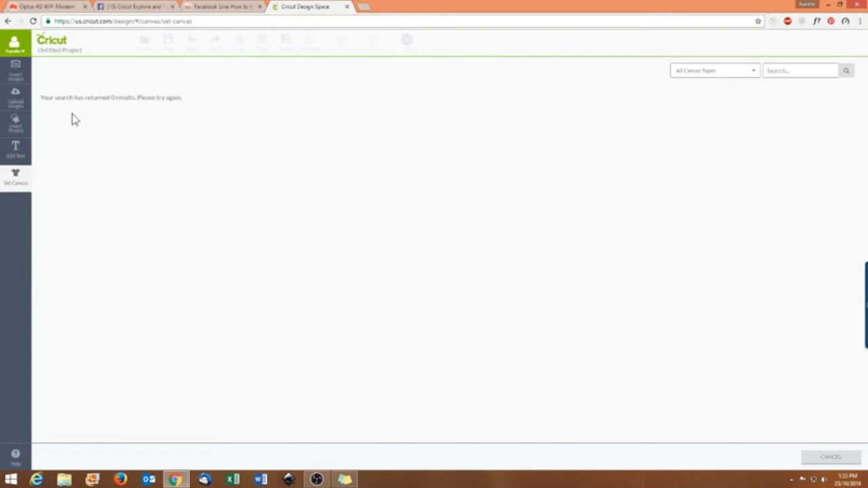
click(80, 140)
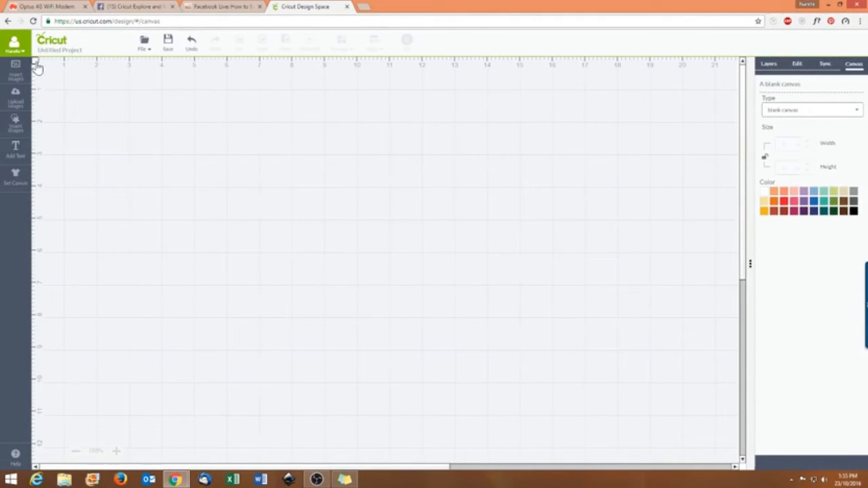
- Add the letter A as text, then unhide its blue shadow layer and delete it
click(17, 153)
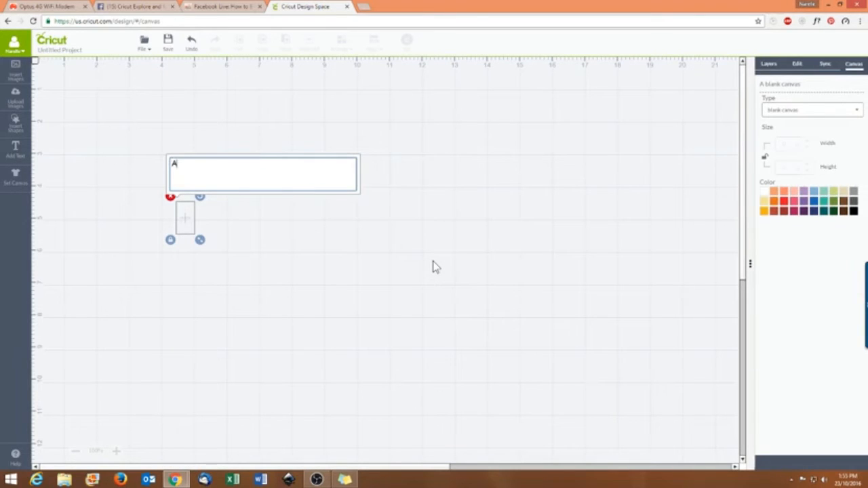
click(193, 224)
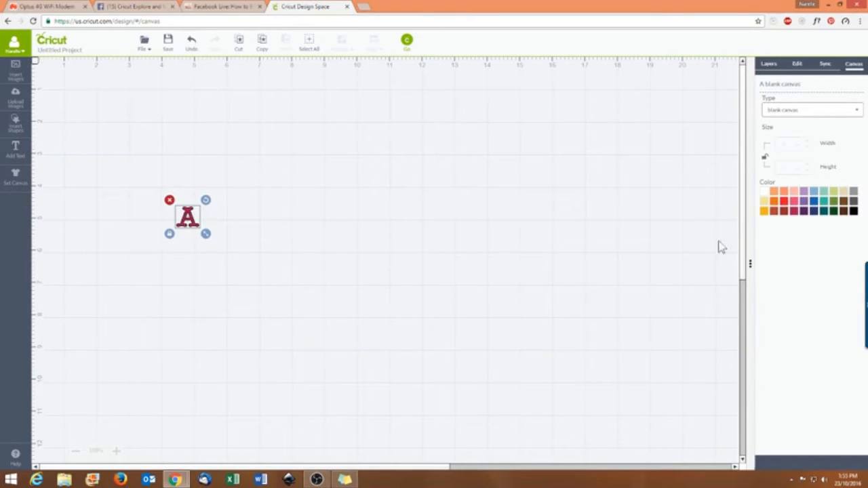
click(769, 65)
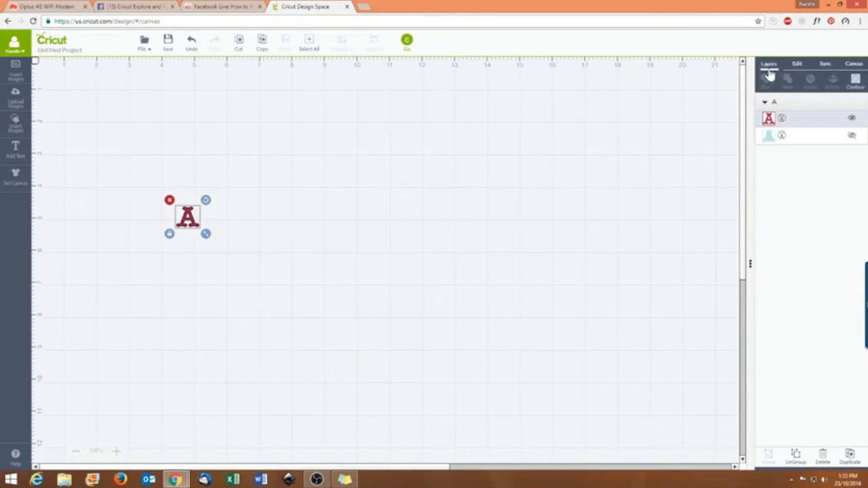
click(852, 134)
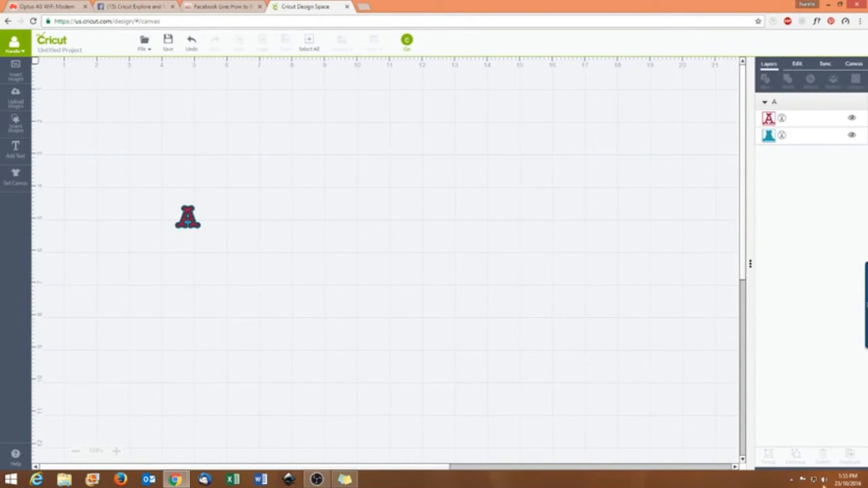
click(792, 134)
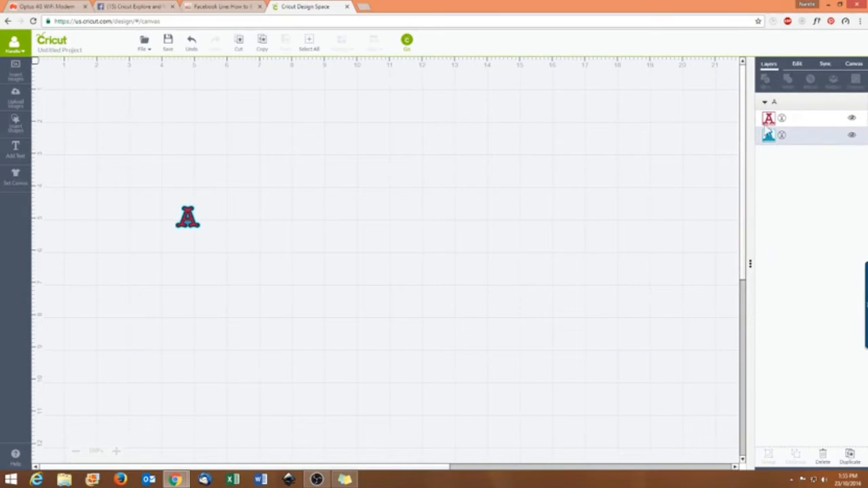
click(800, 121)
click(803, 137)
click(823, 459)
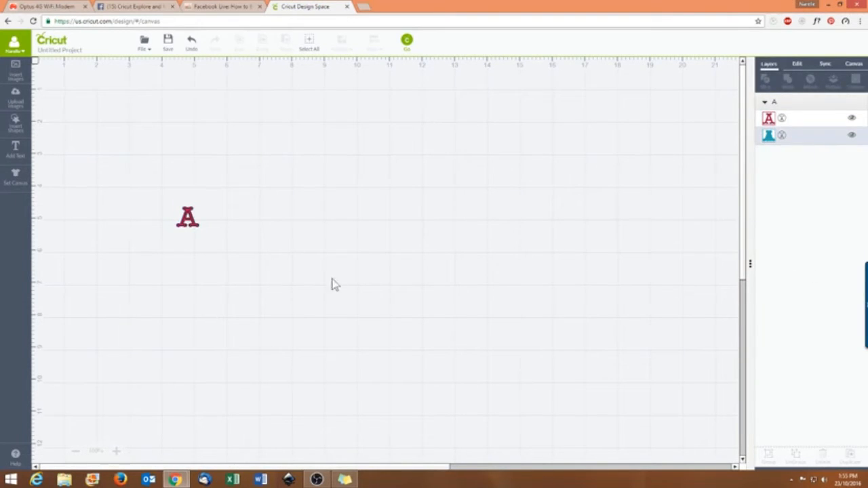
- Unlock the proportions of the A and set its size to 15 in wide by 30 in high
click(187, 220)
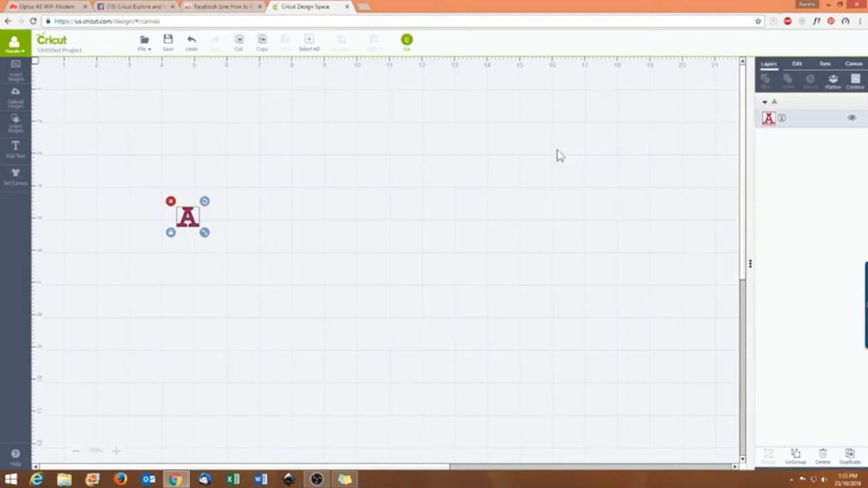
click(797, 65)
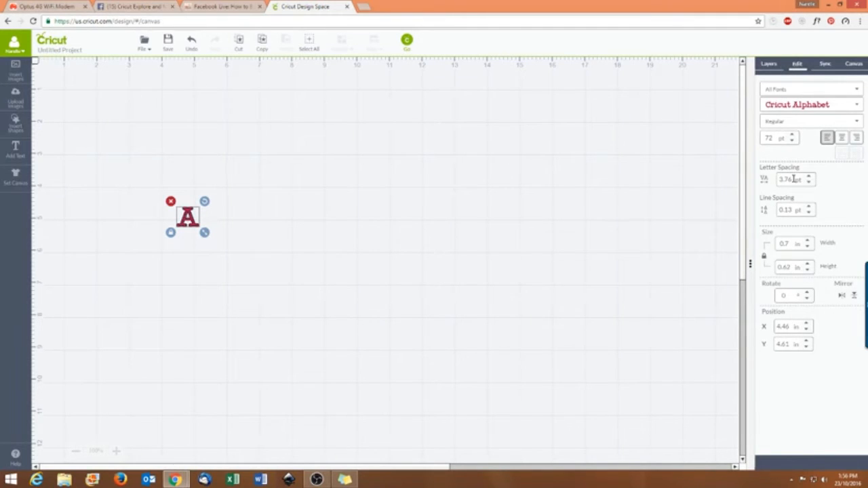
click(764, 256)
drag(787, 244, 750, 242)
text(15)
key(Tab)
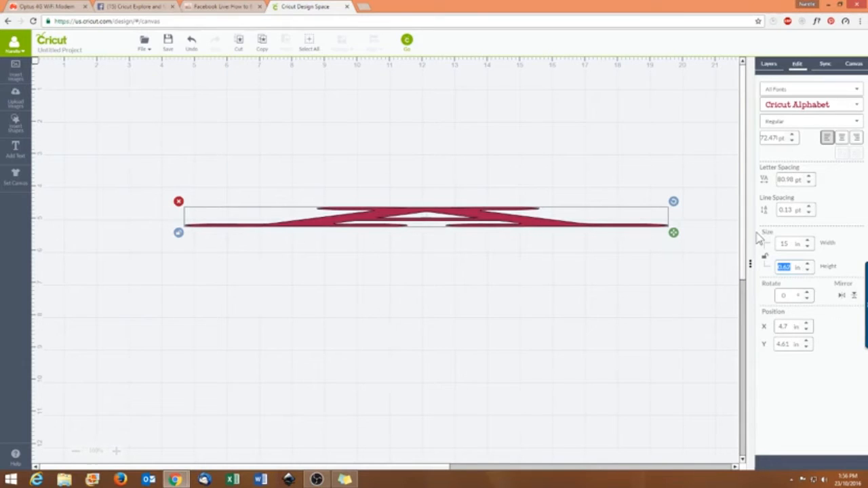
key(Return)
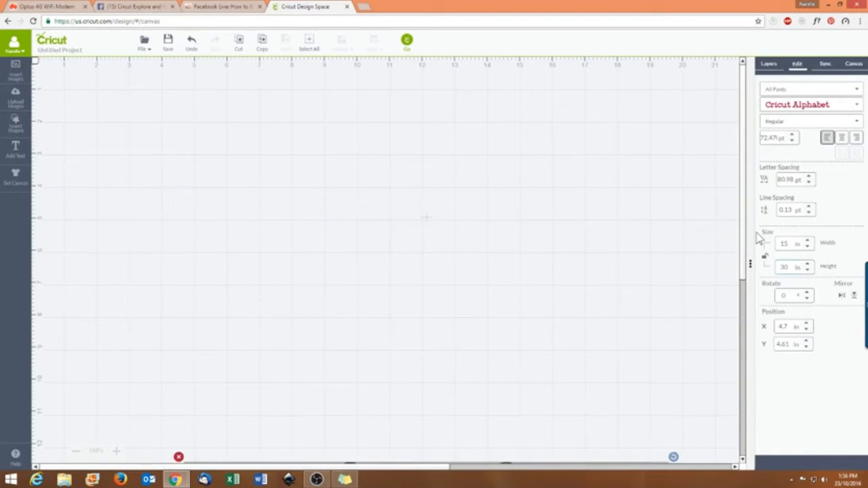
- Move the tall A up and to the right, to about X 26.65 in and Y 16.03 in
scroll(468, 329, down, 4)
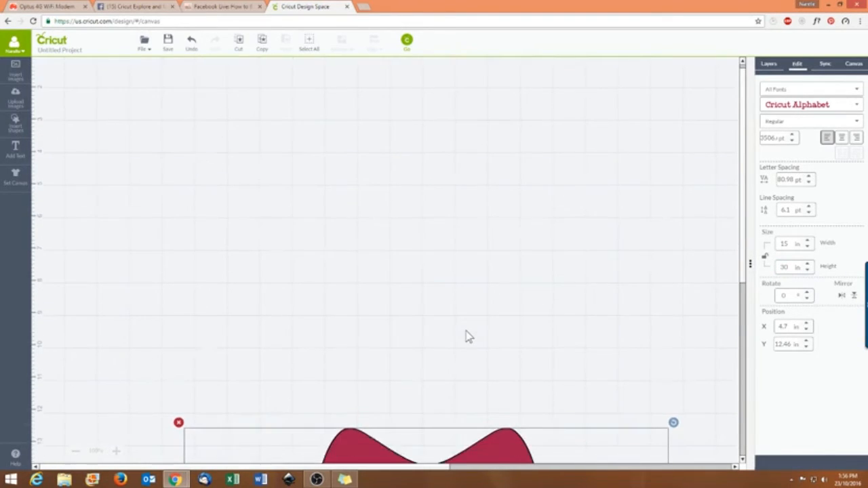
click(76, 452)
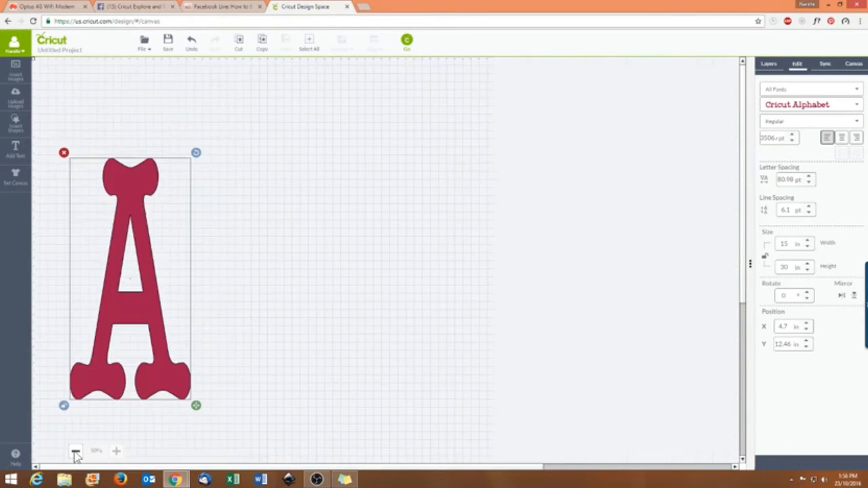
drag(160, 282, 209, 227)
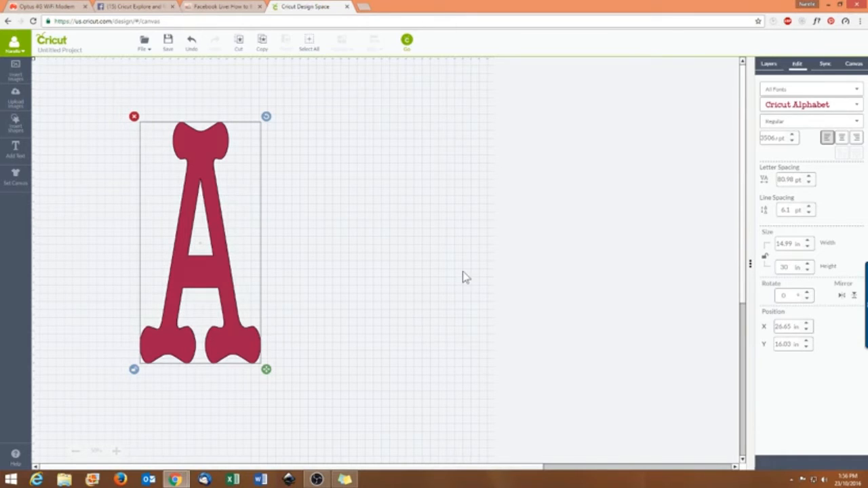
click(477, 316)
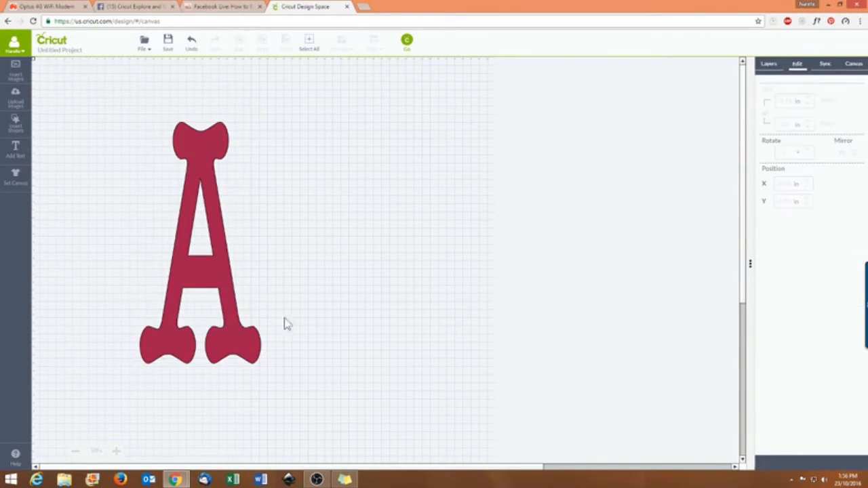
click(189, 141)
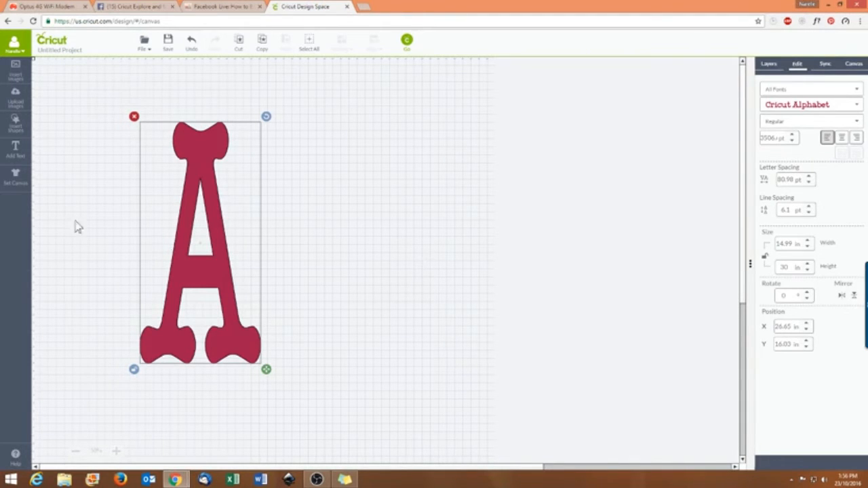
- Insert a square, size it to 11.5 by 11.5 in, and place it to the right of the A
click(8, 133)
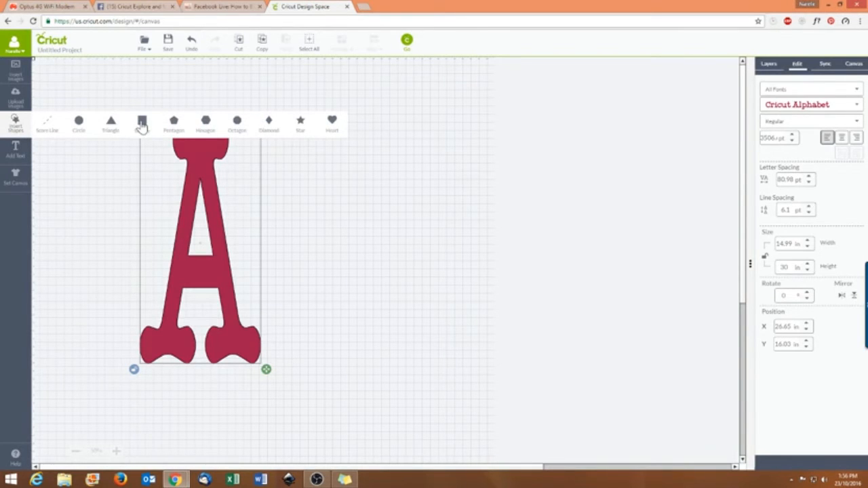
click(142, 123)
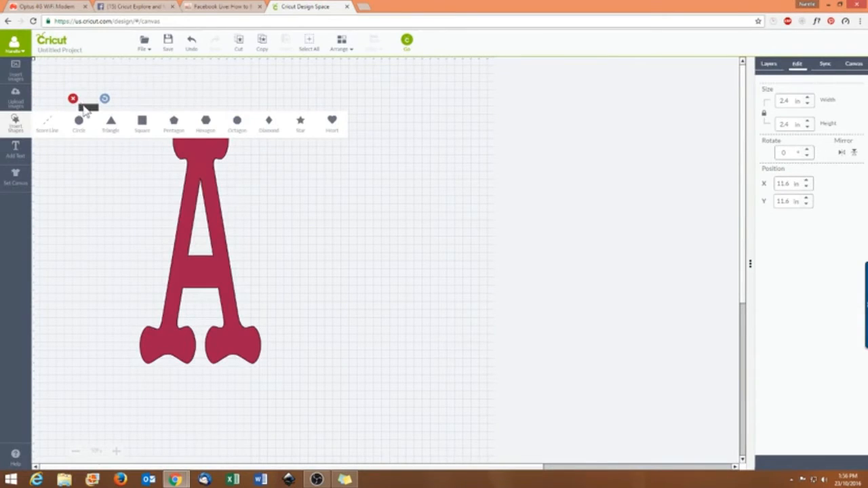
drag(86, 112, 350, 184)
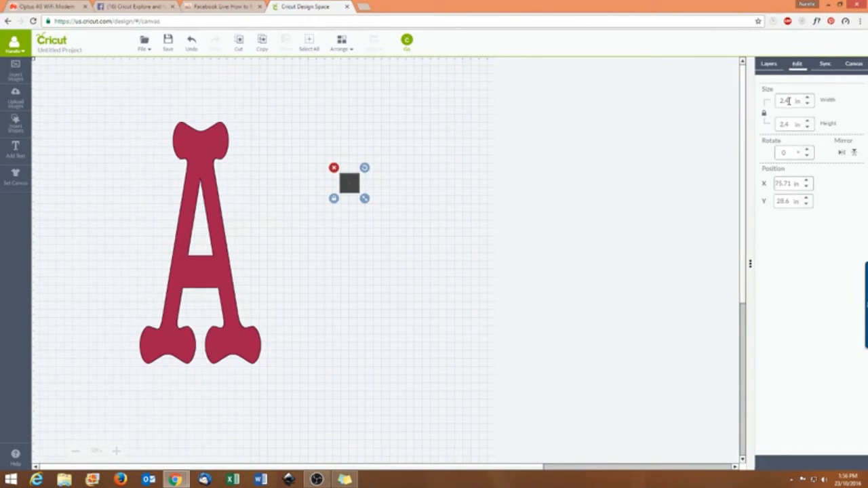
click(789, 100)
key(Return)
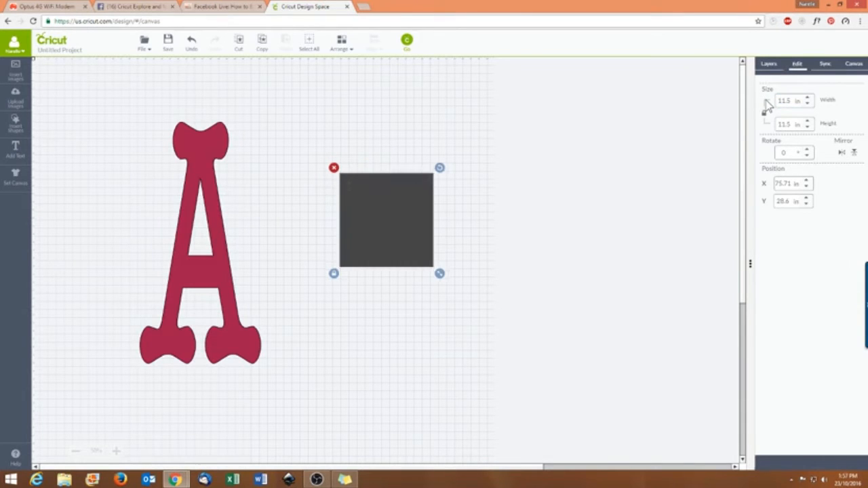
drag(389, 219, 400, 206)
click(770, 64)
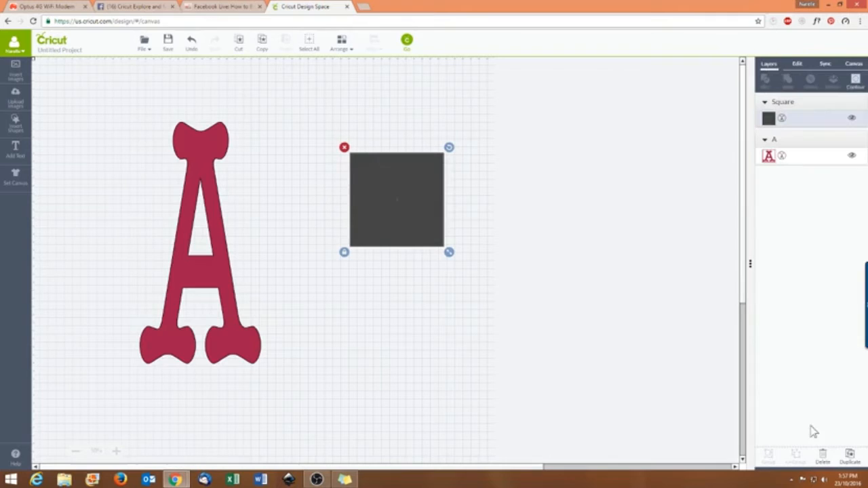
- Make nine duplicates of the dark square for use as slicing shapes
click(849, 456)
click(849, 457)
click(849, 457)
click(850, 456)
click(849, 457)
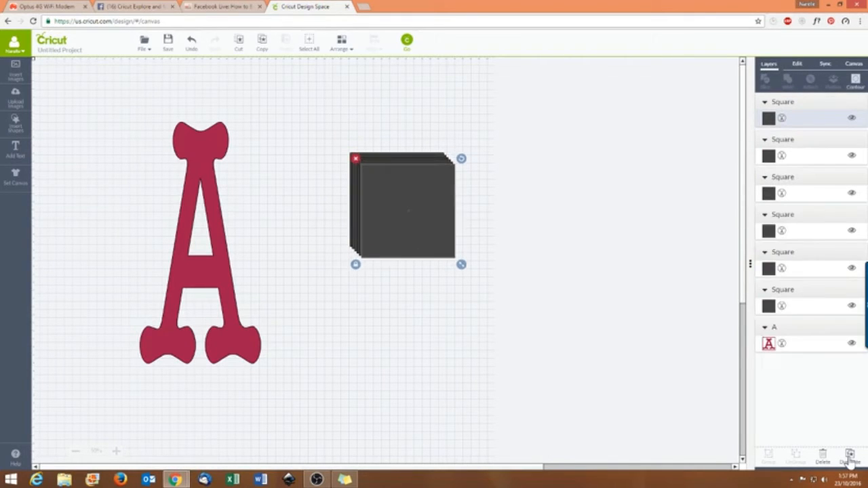
click(849, 456)
click(849, 456)
- Place one square over the upper part of the red letter A and slice the two shapes
drag(445, 223, 226, 166)
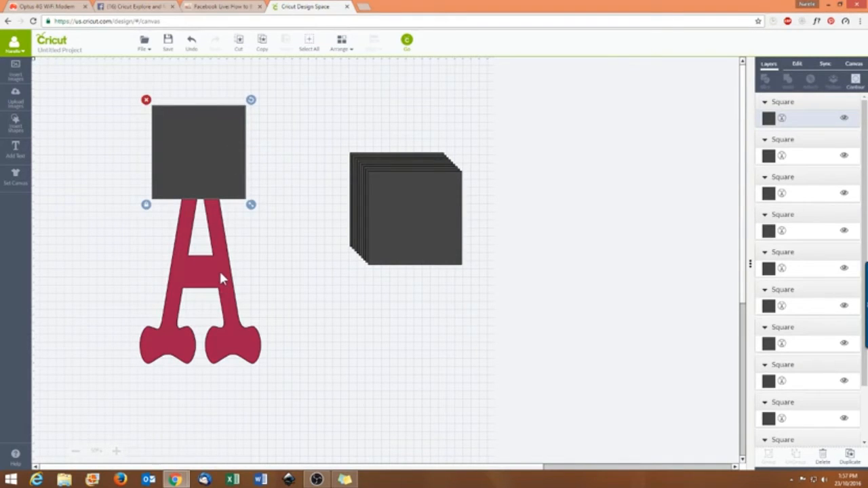
shift+click(220, 274)
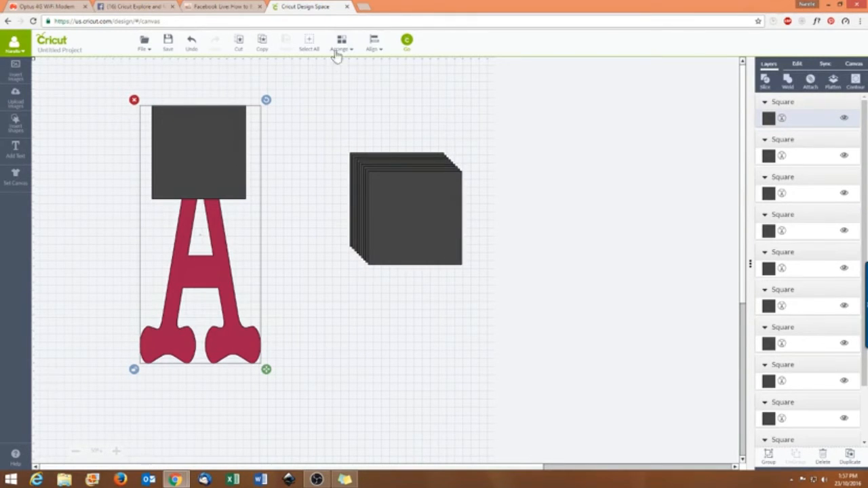
click(765, 80)
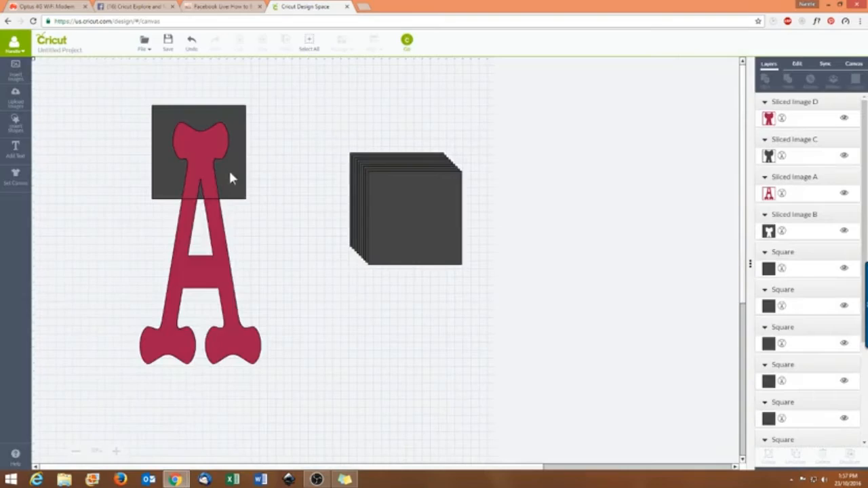
- Move the sliced red top piece off to the right of the squares and delete the two dark slice leftovers
drag(204, 163, 417, 163)
drag(500, 175, 576, 159)
drag(197, 149, 106, 110)
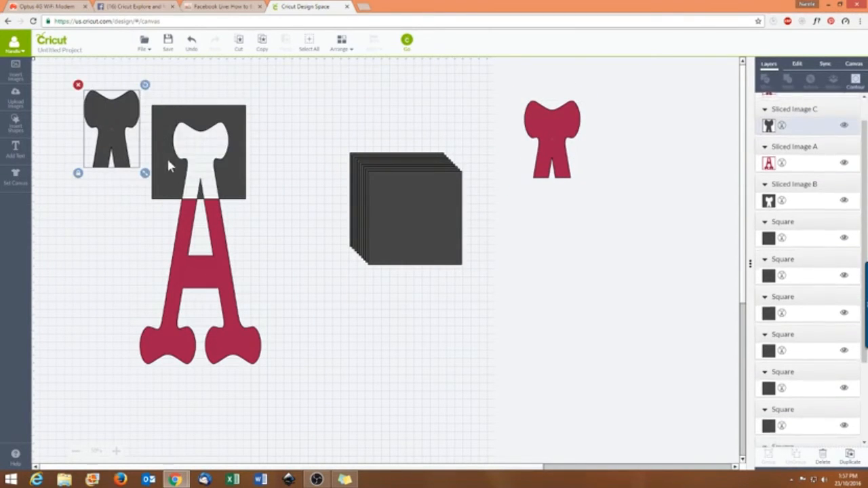
drag(166, 156, 65, 201)
click(45, 143)
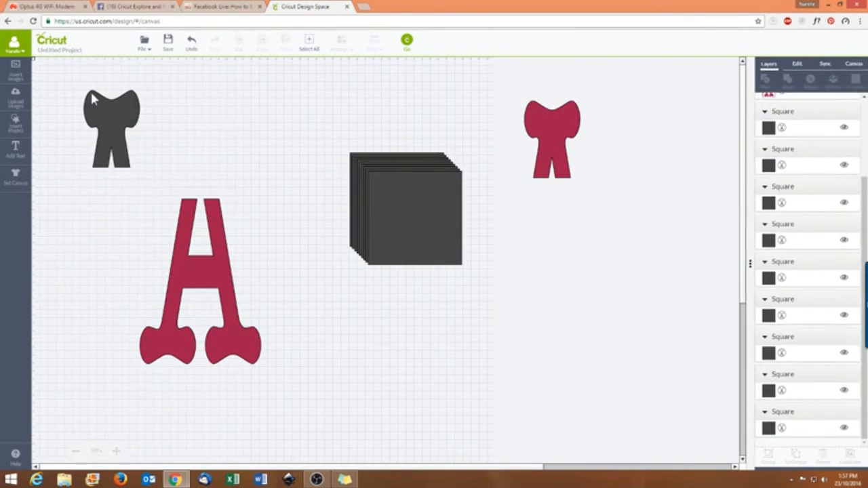
click(95, 95)
click(78, 86)
- Place another square over the letter's middle section, down to the lower edge of the crossbar, and slice the two shapes
drag(418, 221, 206, 245)
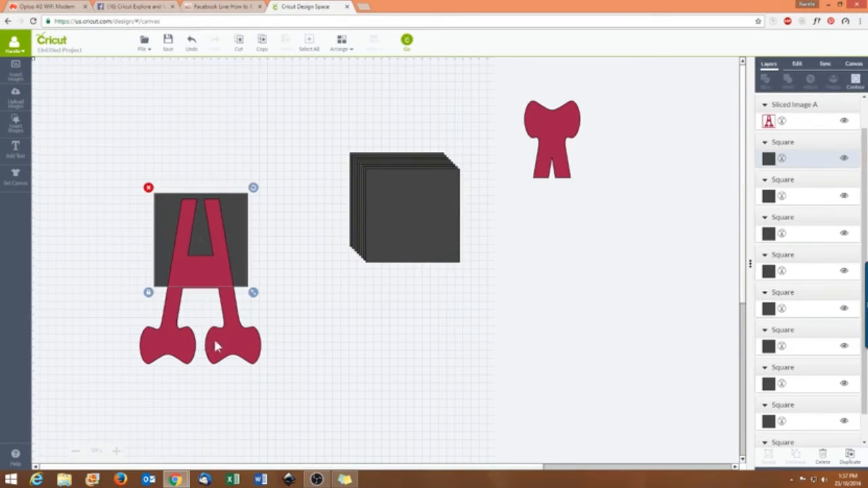
click(224, 348)
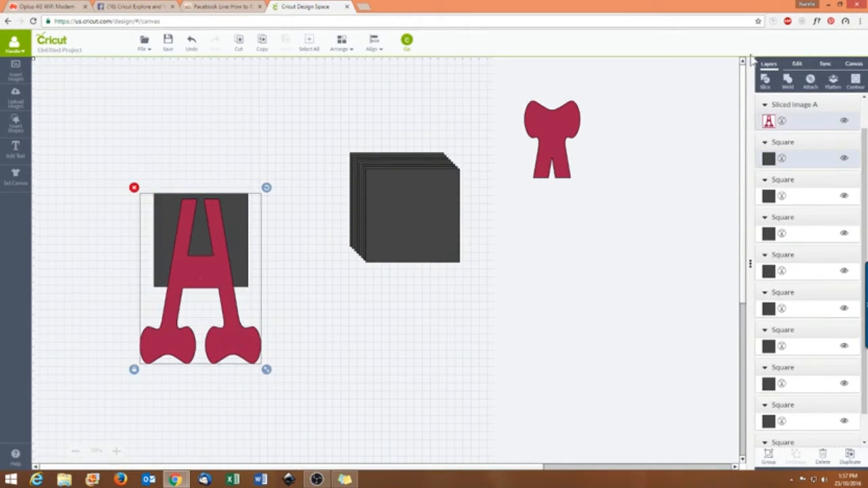
click(767, 82)
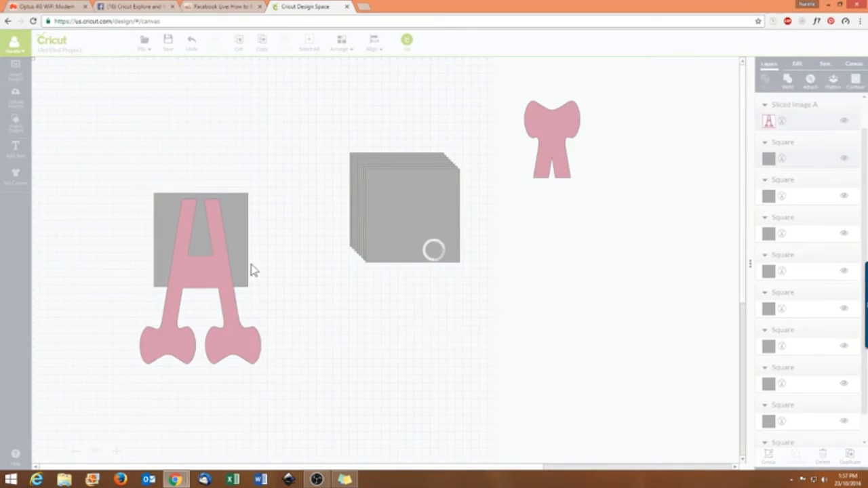
- Remove the dark slice leftovers and move the red middle section directly beneath the separated top piece
drag(205, 280, 304, 167)
click(253, 94)
drag(242, 239, 407, 360)
click(313, 312)
drag(209, 278, 562, 256)
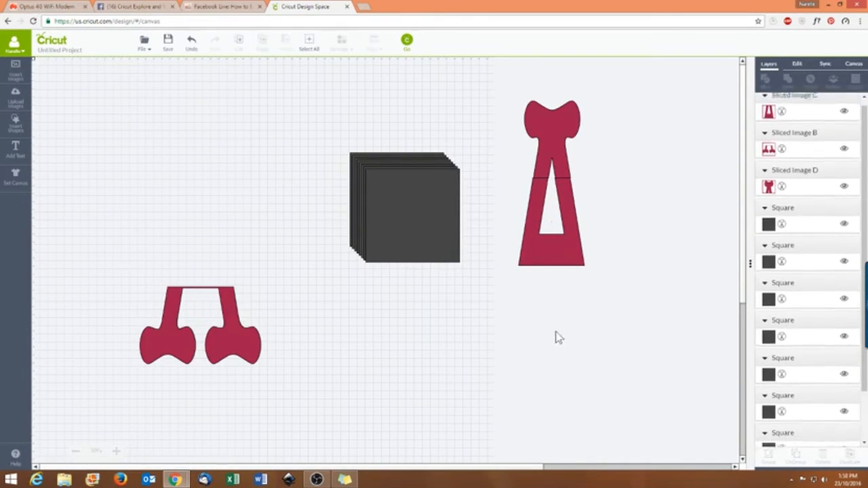
- Position a square over the letter's left leg only and slice it from the remaining bottom section
click(176, 346)
drag(425, 202, 168, 315)
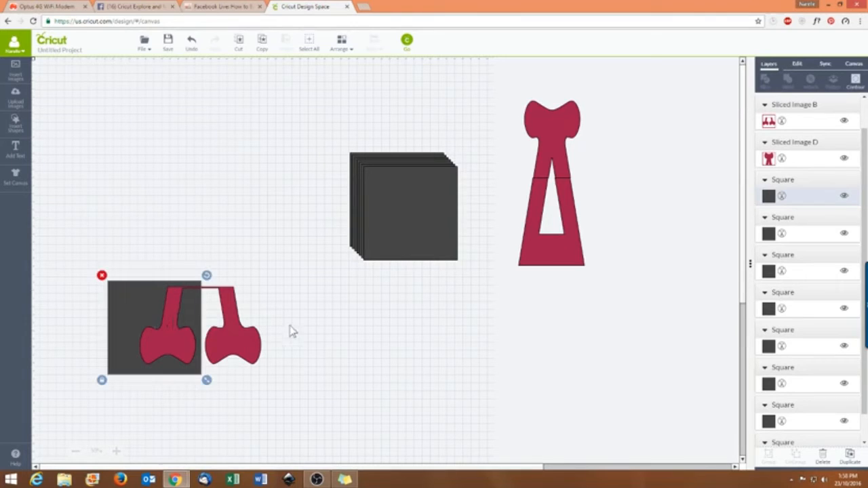
shift+click(249, 354)
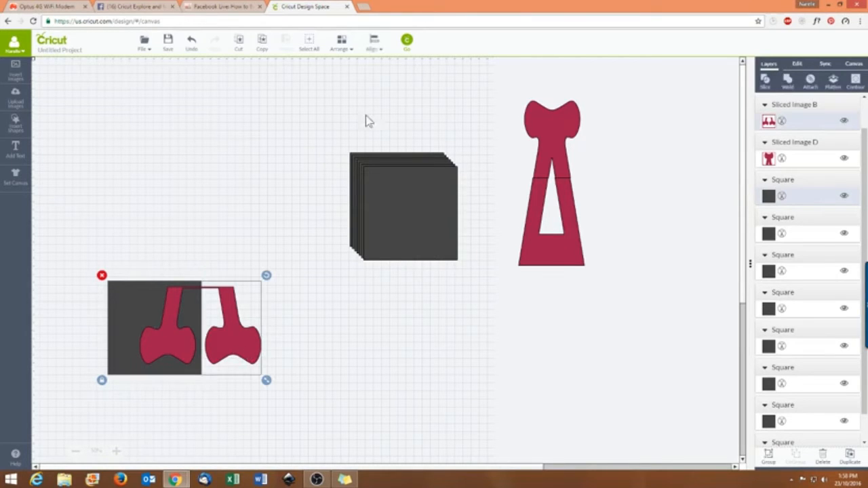
click(765, 80)
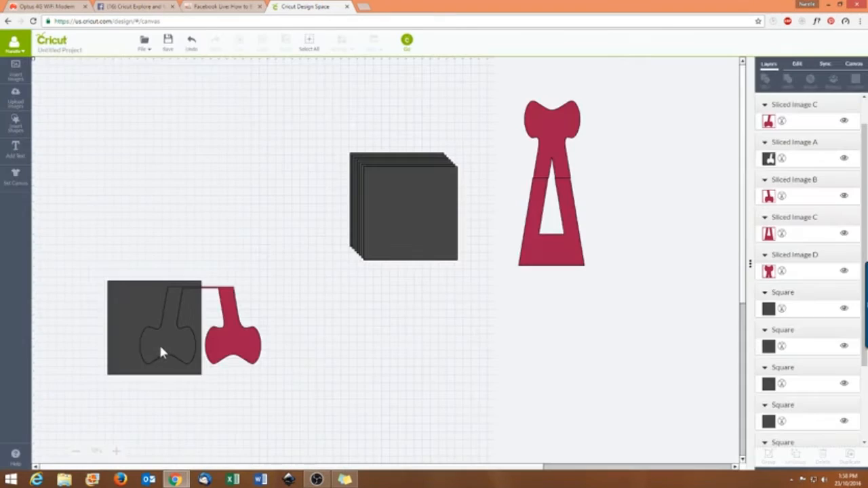
- Delete the dark leg-shaped cutout and the leftover square around the left leg
drag(157, 346, 377, 401)
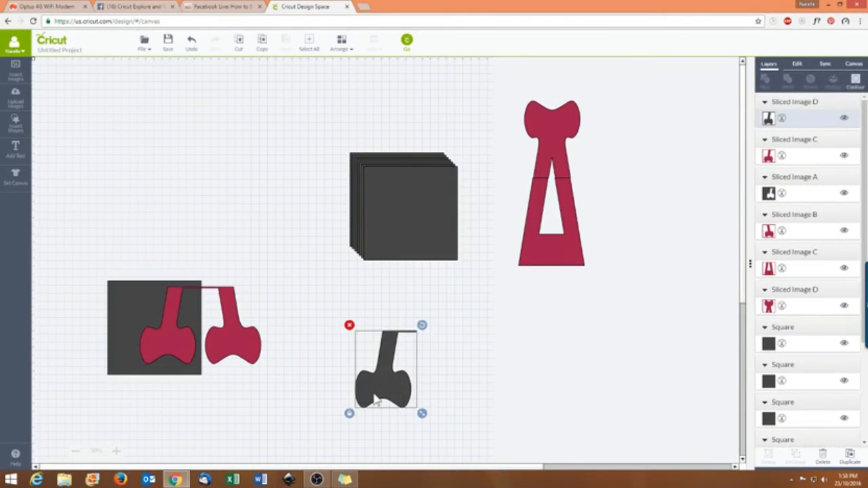
key(Delete)
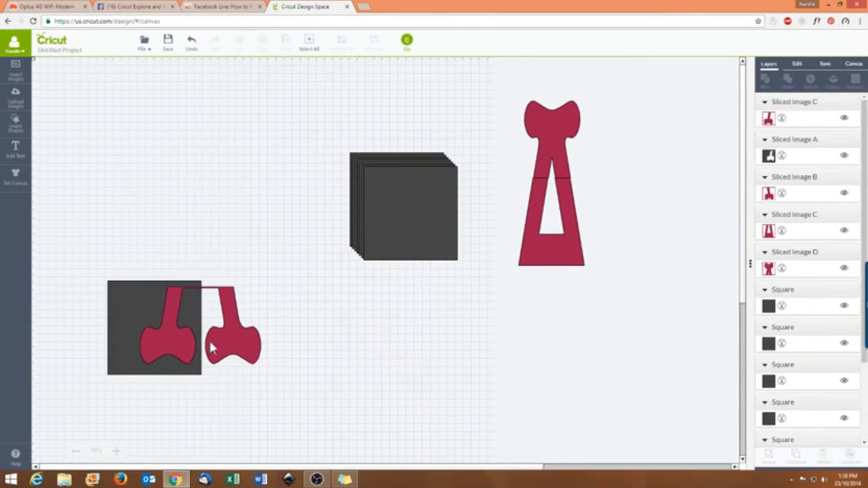
click(117, 313)
key(Delete)
- Move both red leg pieces beneath the middle section, aligning them to reassemble the letter A
drag(181, 367, 518, 322)
drag(248, 352, 589, 317)
drag(519, 326, 525, 318)
drag(580, 328, 442, 264)
drag(543, 335, 582, 333)
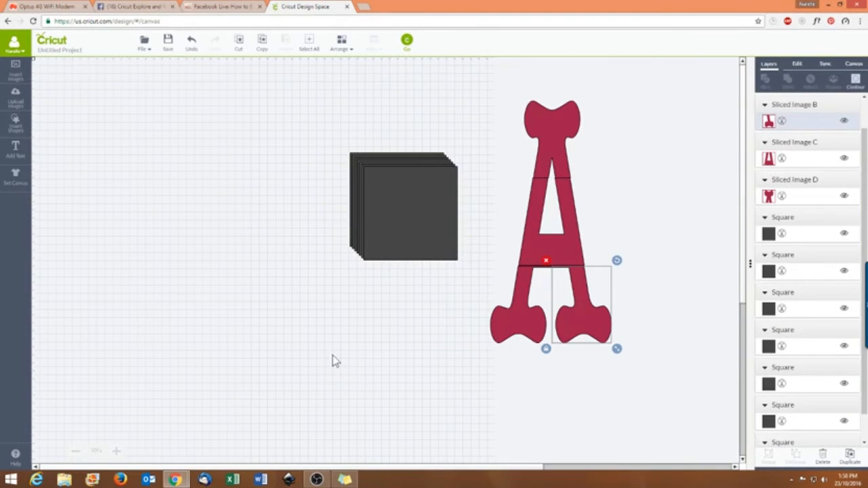
click(628, 199)
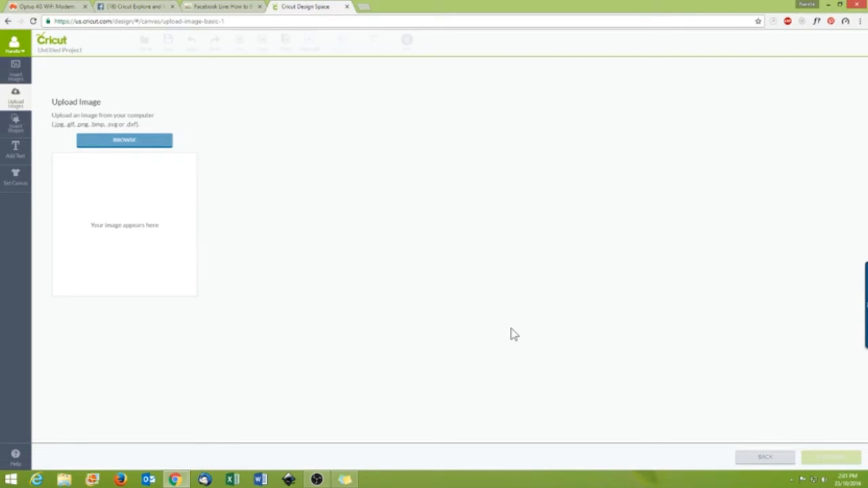
- Load Trophy.jpg from the Data (D:) drive as the image for upload
click(127, 144)
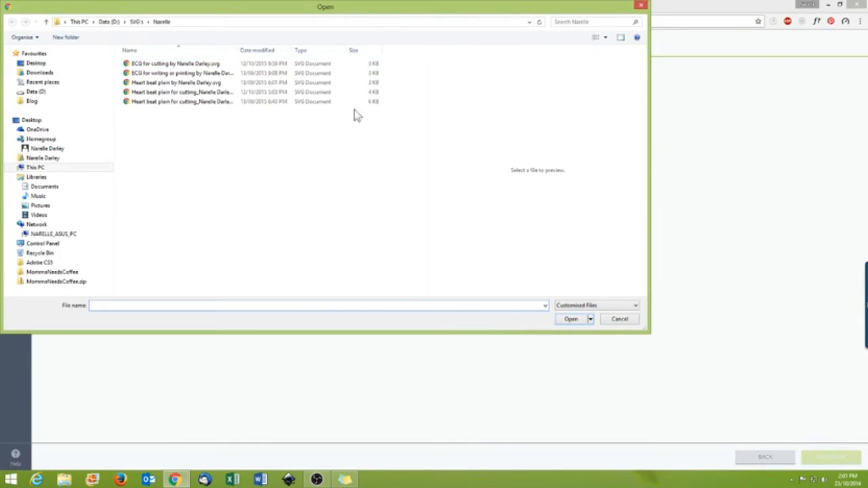
click(138, 22)
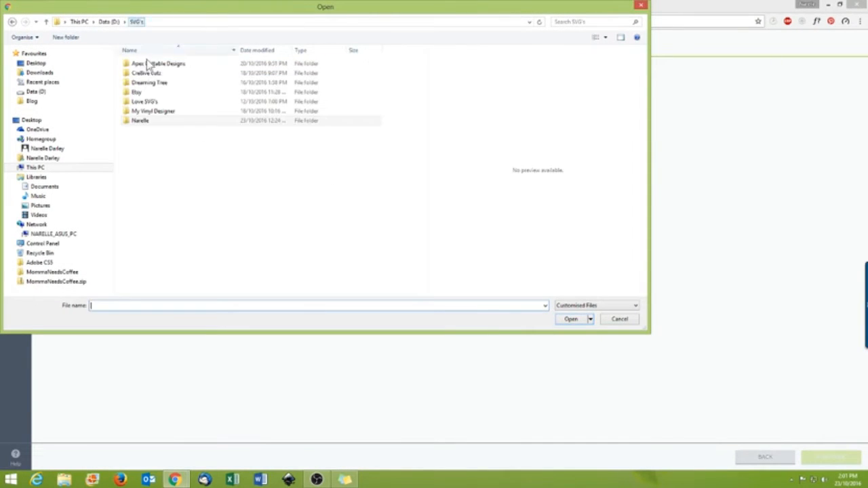
click(109, 22)
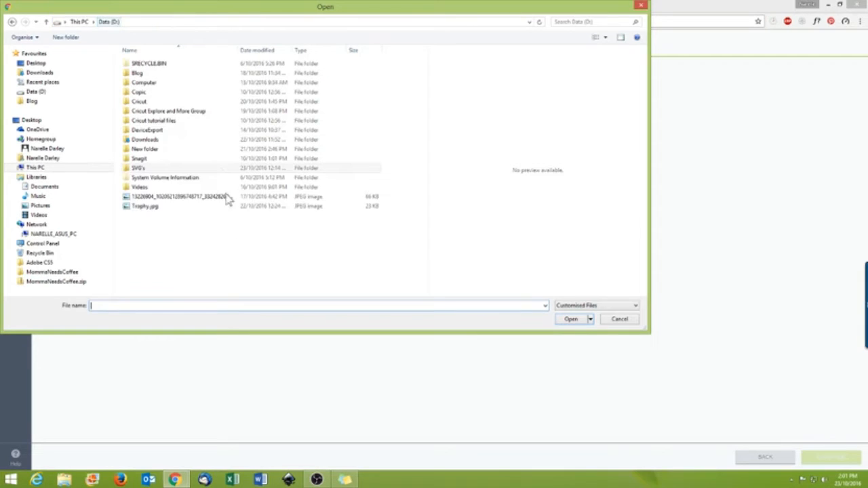
click(148, 207)
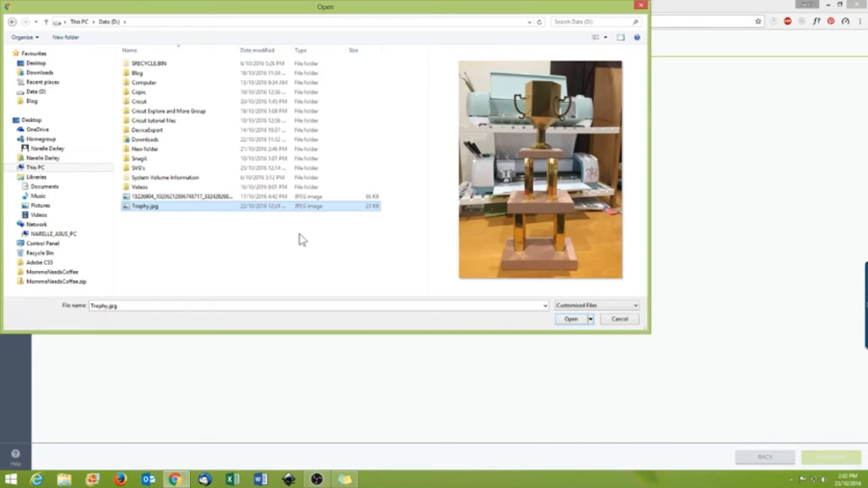
click(573, 319)
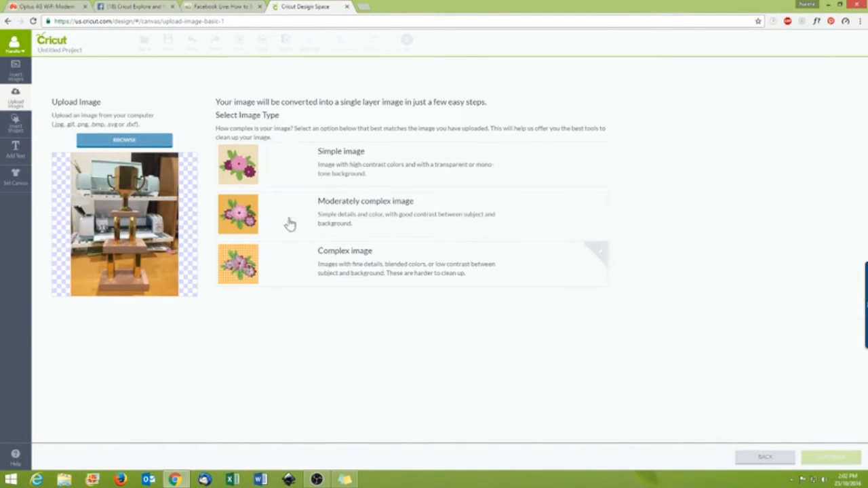
- Try the Simple, Moderately complex and Complex image types for the trophy photo, leaving none selected
click(358, 161)
click(350, 203)
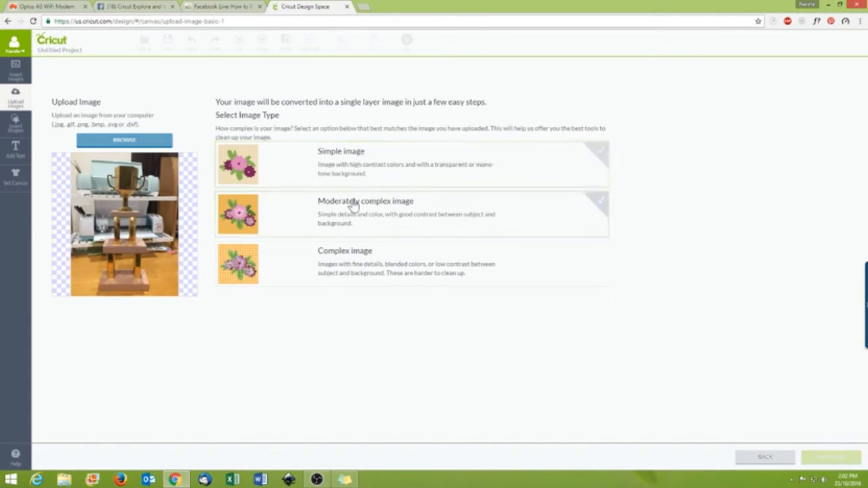
click(353, 268)
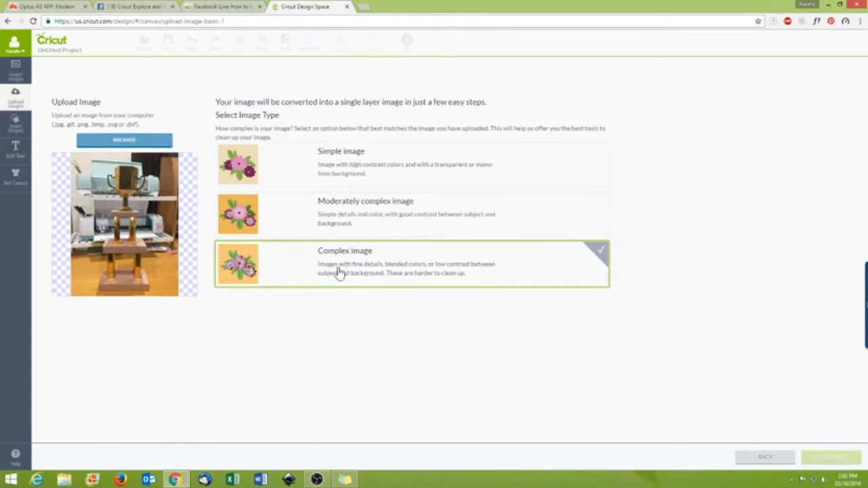
click(337, 272)
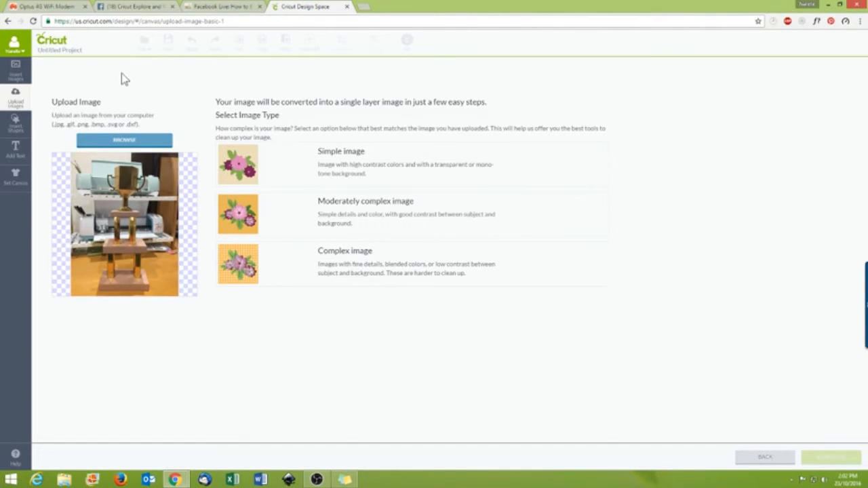
- Load frame_1_rust.svg from the Vegas Roadtrip bundle's Lucky7s Slot Machine SVG Files folder for upload, and cancel without saving it
click(135, 144)
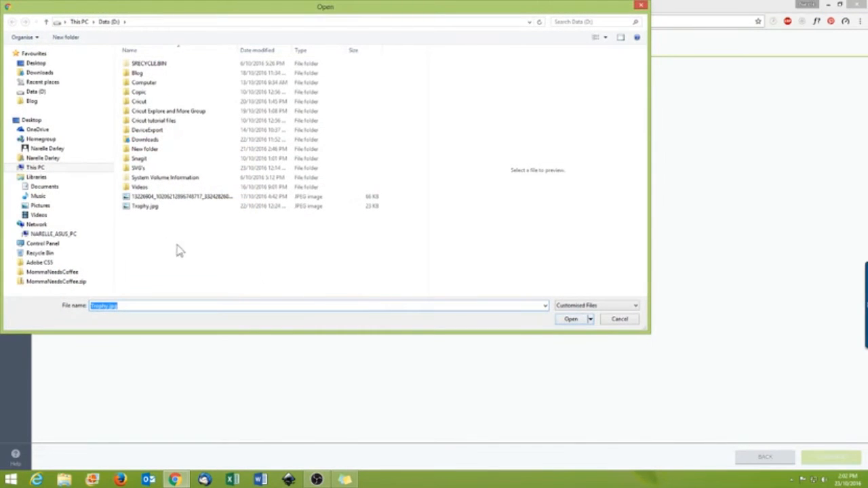
double_click(140, 168)
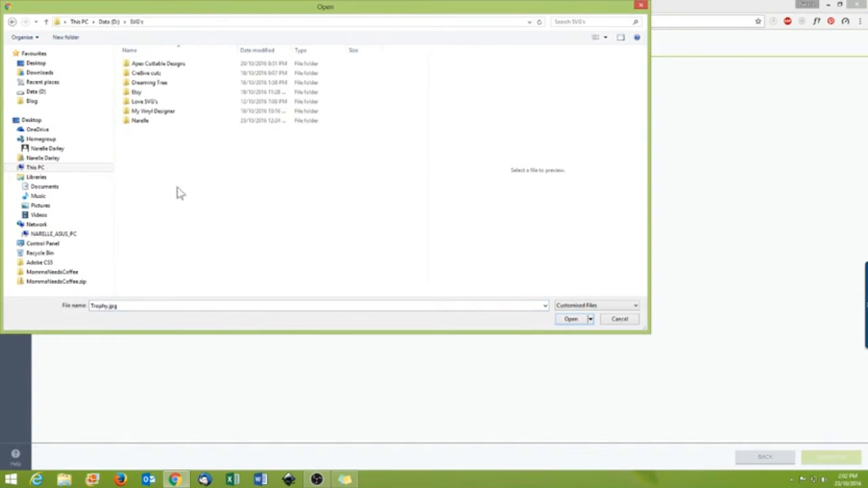
double_click(152, 83)
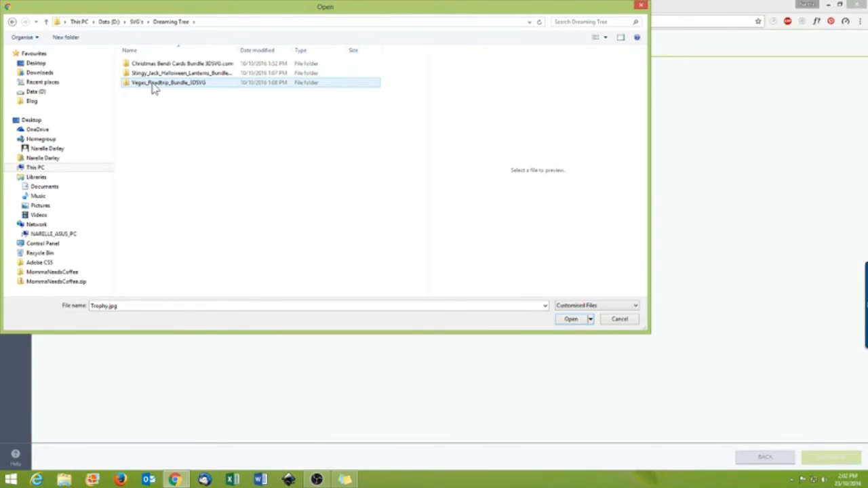
double_click(152, 85)
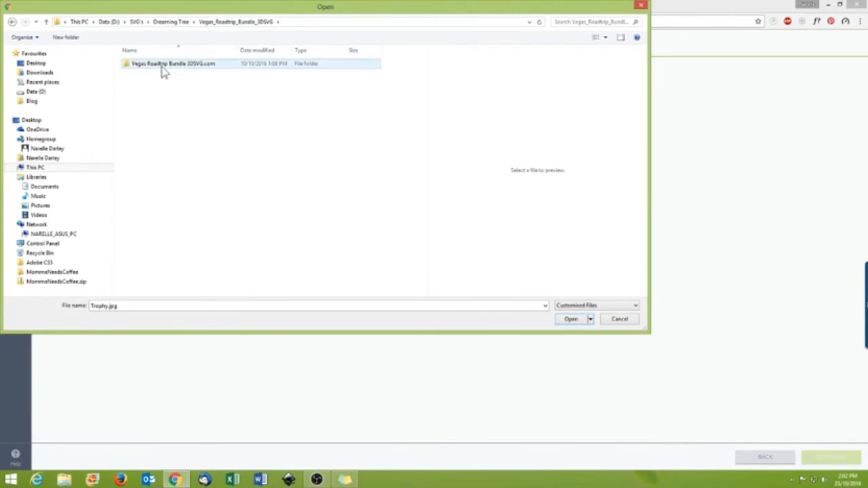
double_click(162, 65)
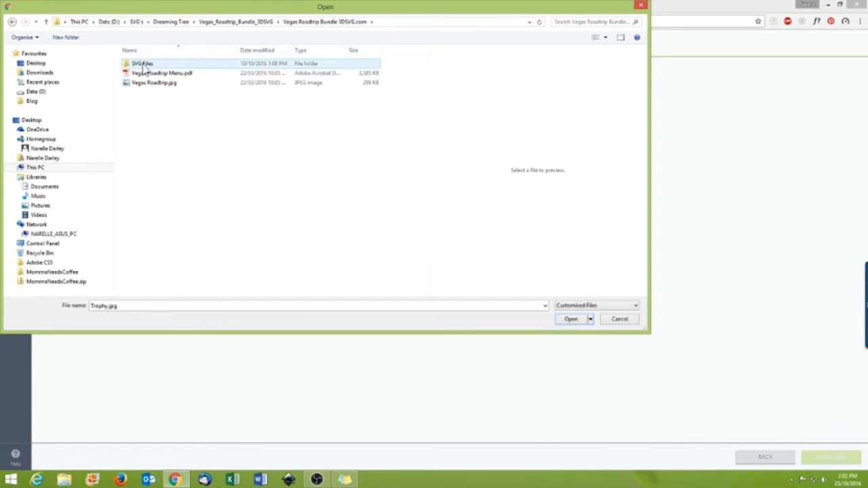
double_click(143, 64)
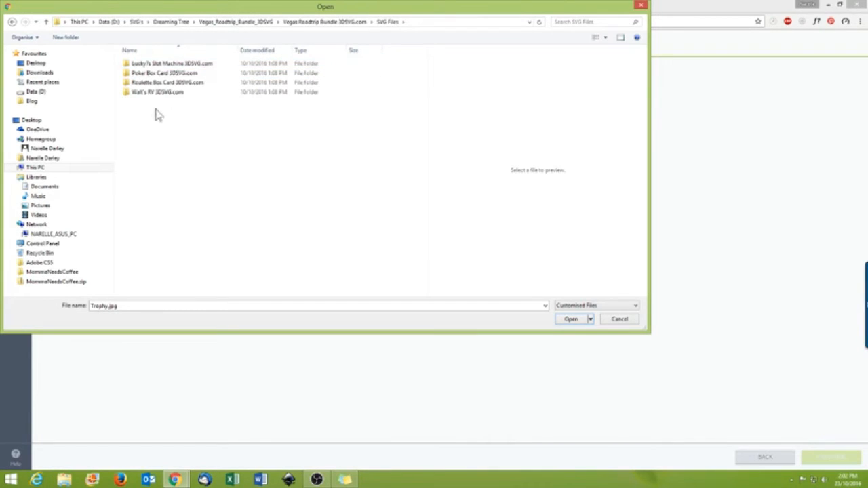
double_click(172, 65)
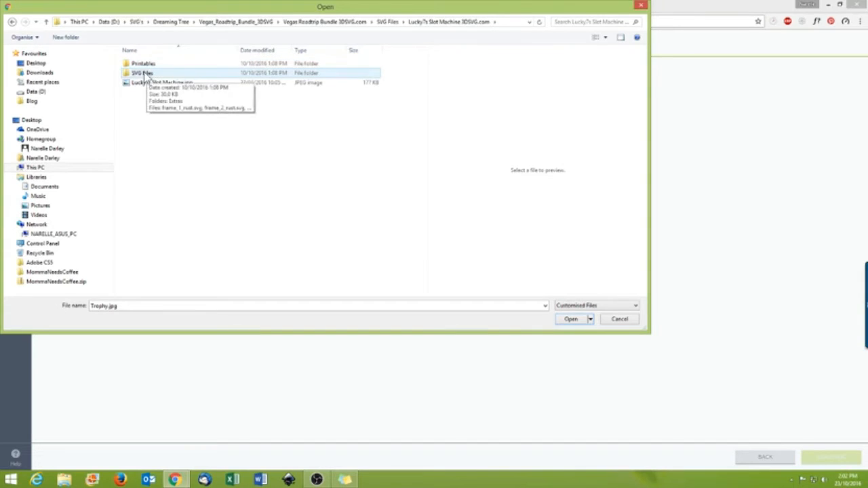
double_click(148, 73)
click(156, 74)
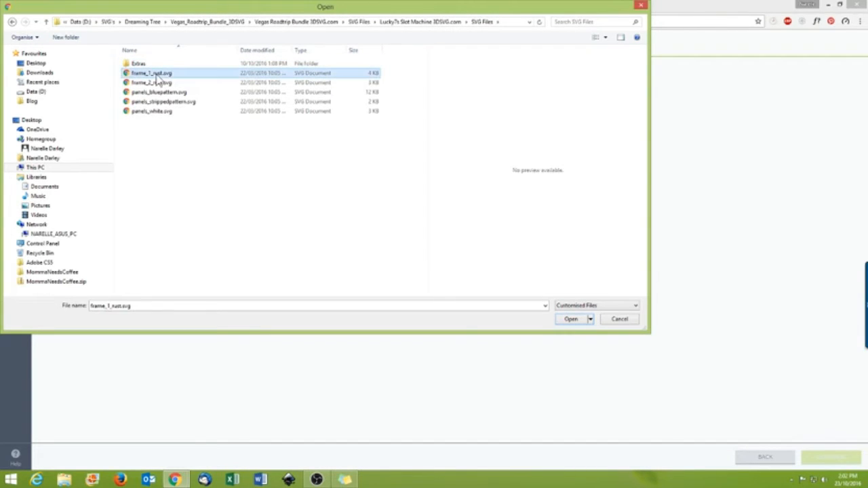
click(574, 318)
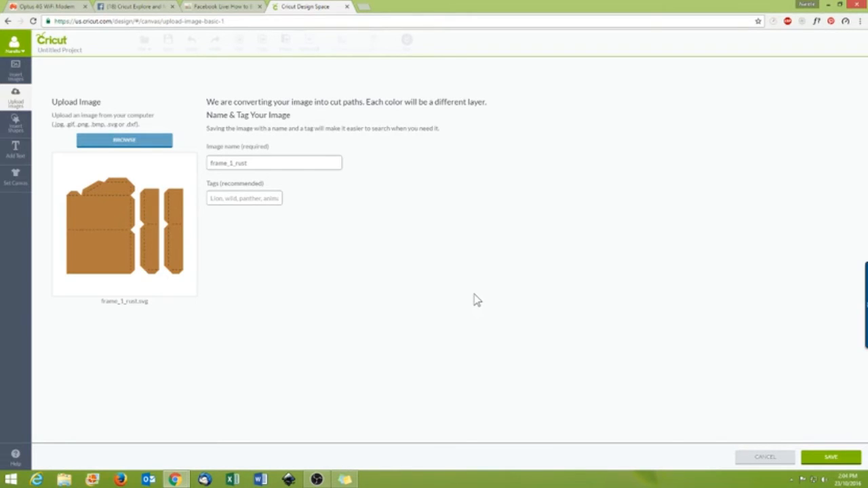
click(750, 458)
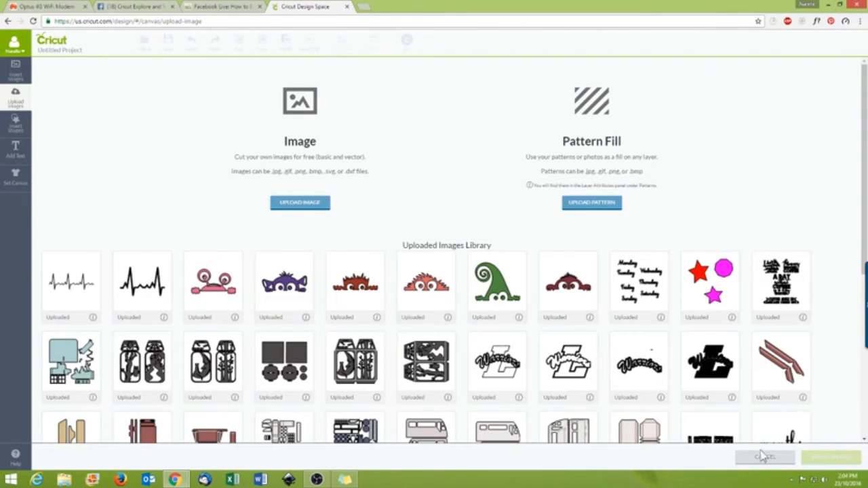
- Leave the image upload page and insert the brown smiling butterfly from the featured images onto the canvas
click(764, 460)
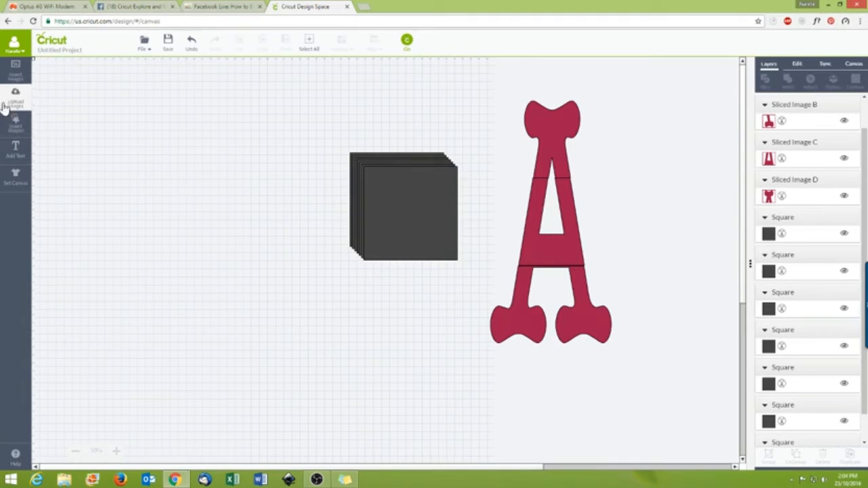
click(13, 80)
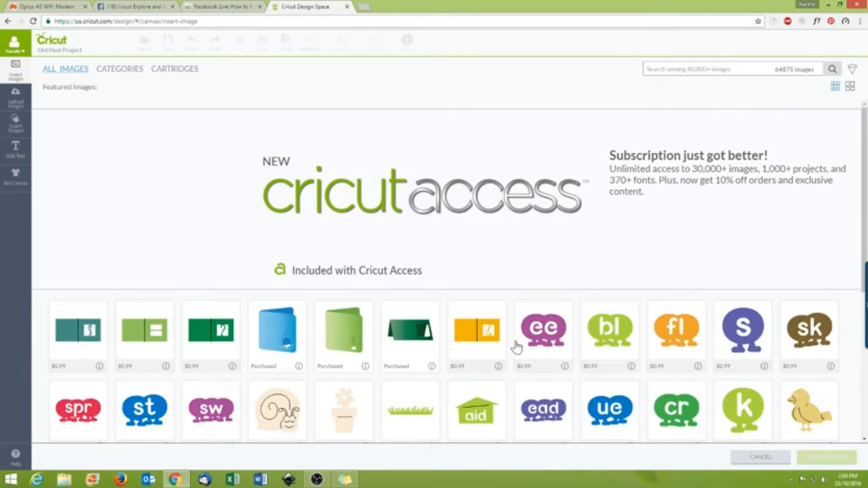
scroll(451, 348, down, 4)
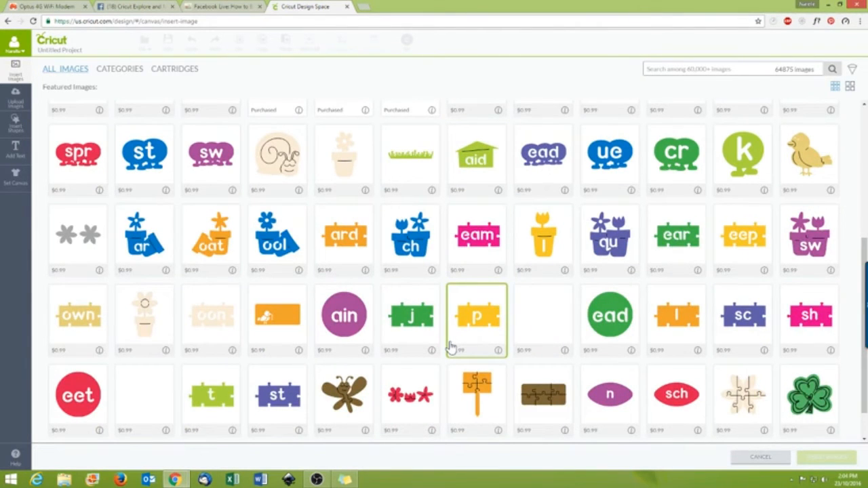
scroll(450, 348, down, 5)
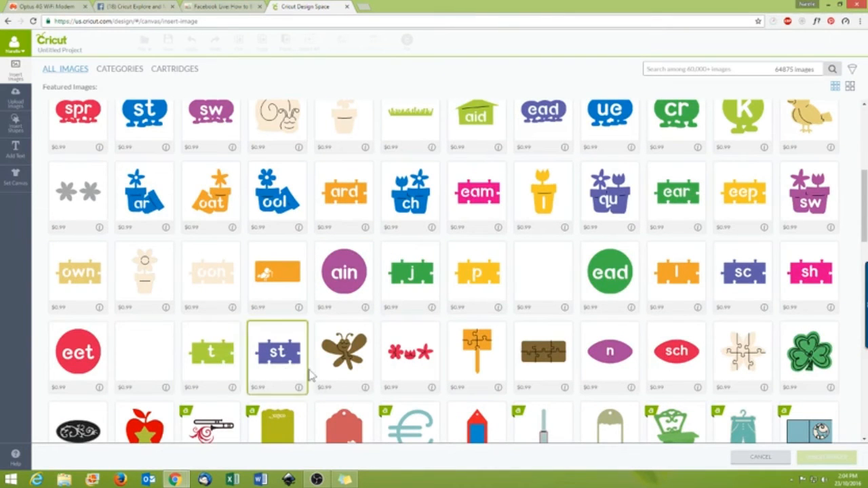
click(345, 359)
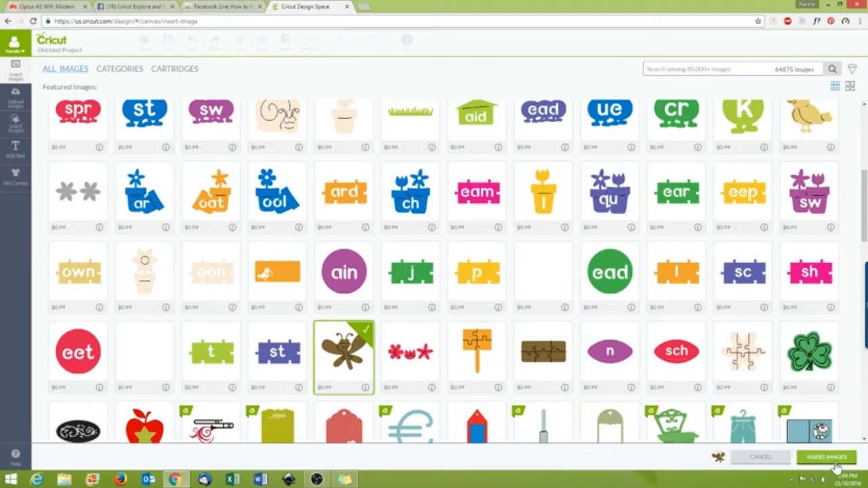
click(836, 462)
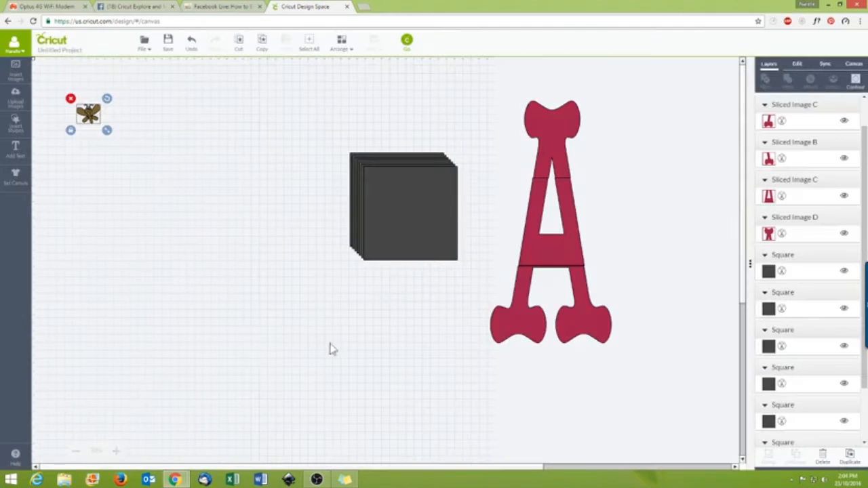
- Enlarge the butterfly and place it in the empty area beside the stack of squares
drag(106, 132, 267, 304)
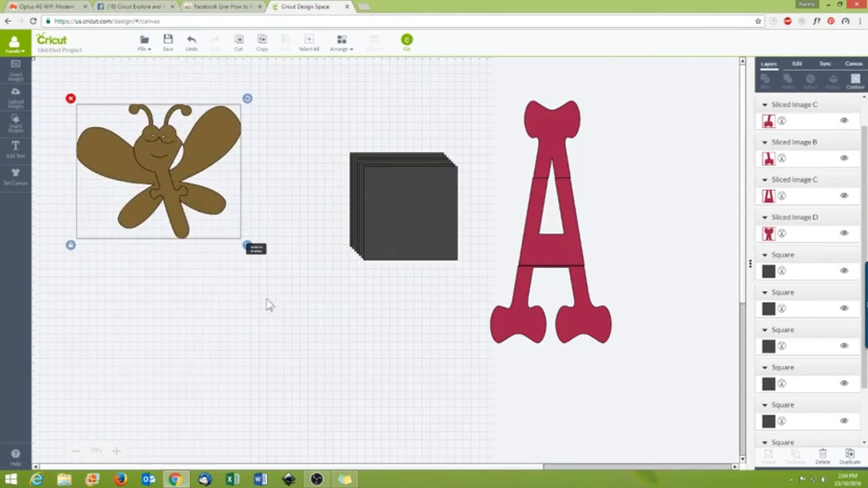
click(199, 271)
drag(164, 179, 216, 208)
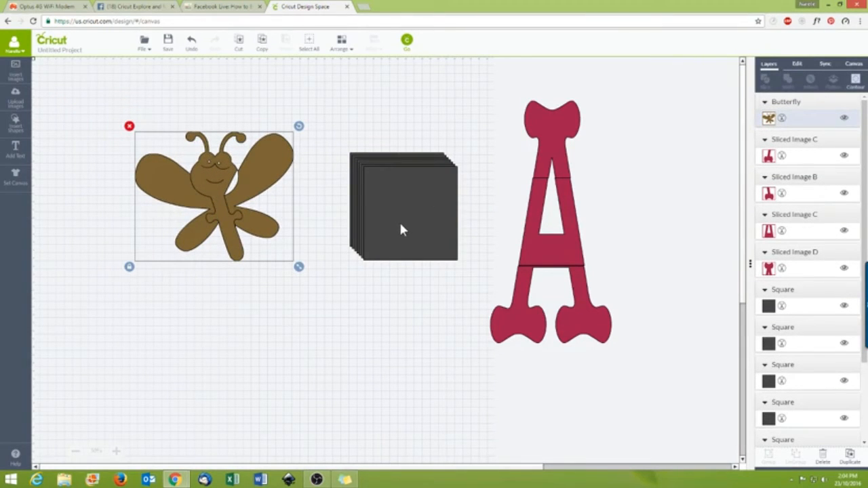
- Place one dark square behind the butterfly, stretch it to cover the whole image, and attach the two together
drag(401, 228, 166, 189)
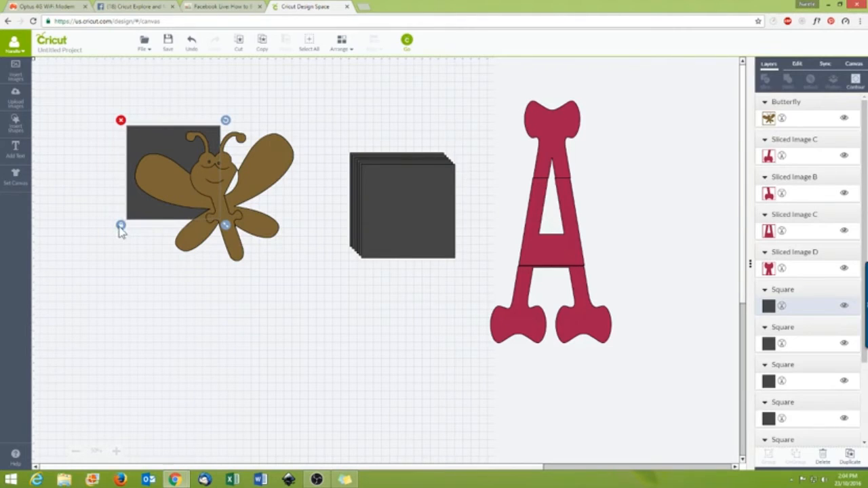
drag(226, 228, 310, 275)
click(333, 316)
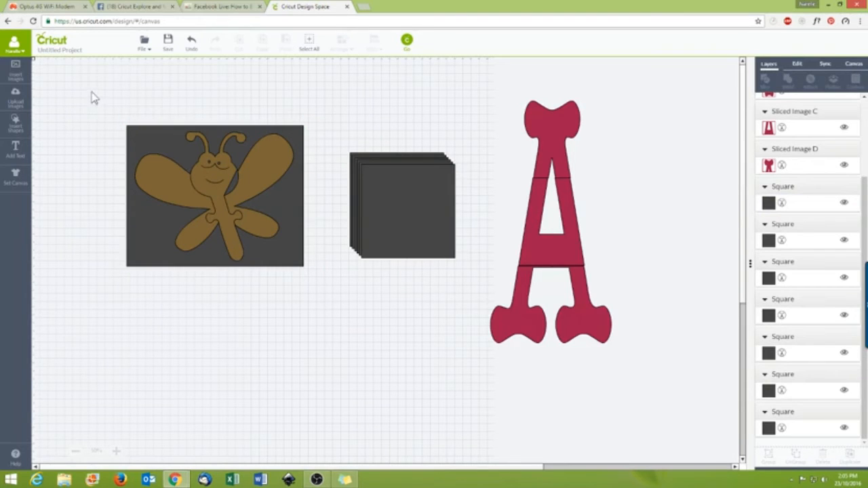
drag(94, 98, 343, 284)
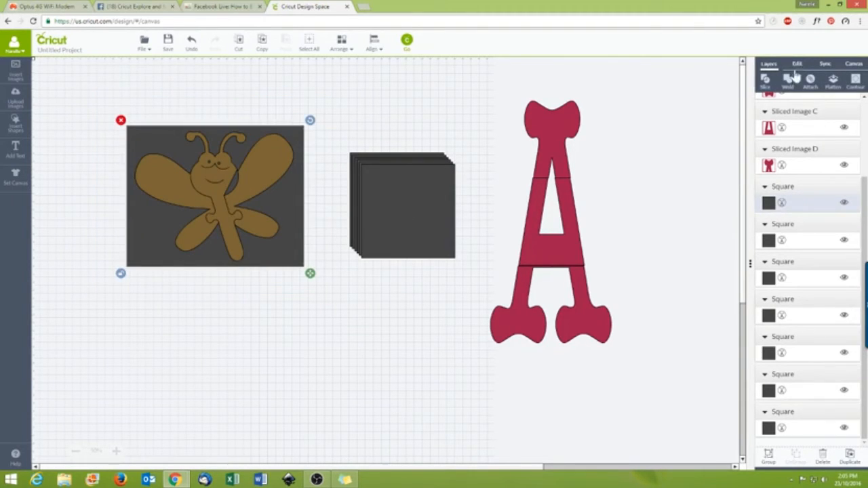
click(812, 87)
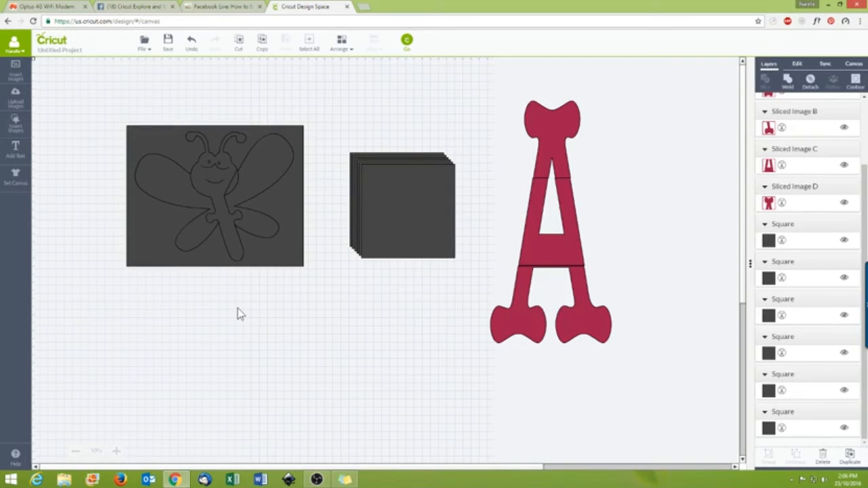
- Add the text "Word" and delete every other shape from the canvas, including the butterfly, the squares and the letter A pieces
click(15, 149)
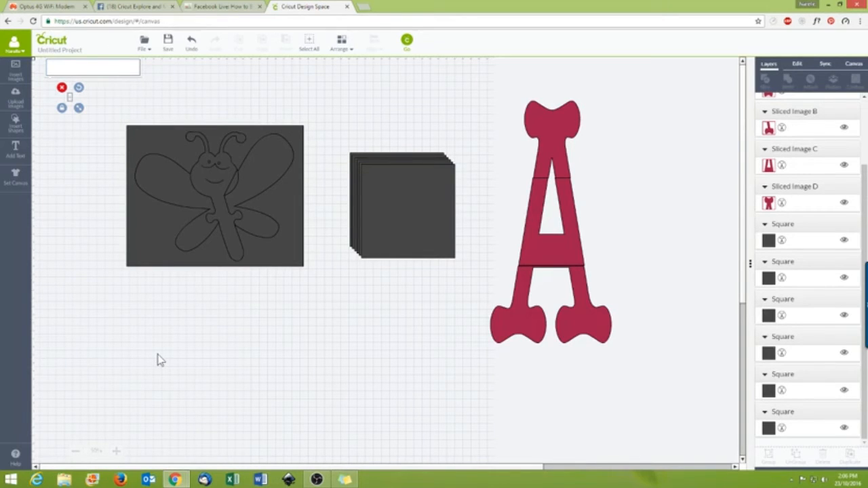
text(We)
drag(82, 98, 649, 399)
key(Delete)
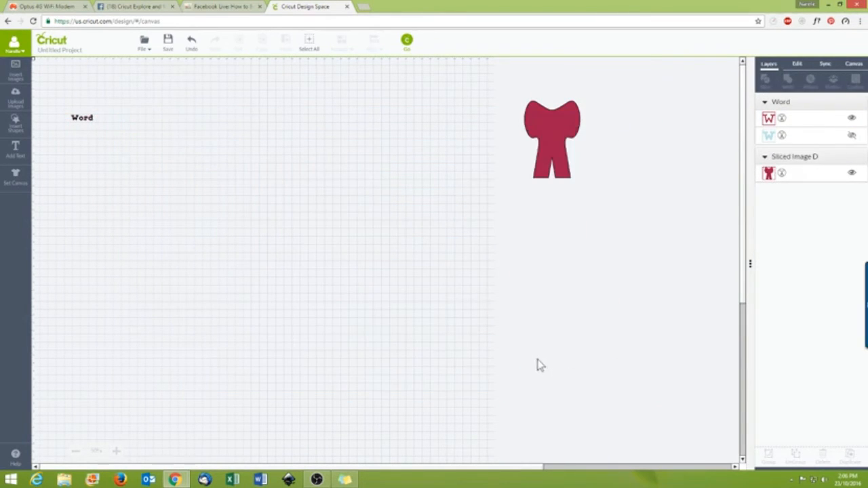
click(539, 167)
key(Delete)
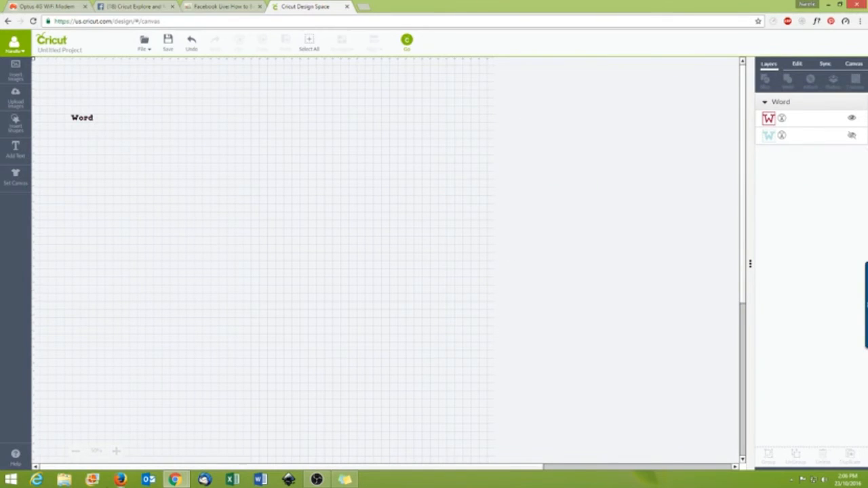
- Move the text "Word" up and to the right at 100% zoom, and nudge it further right in small increments
click(116, 451)
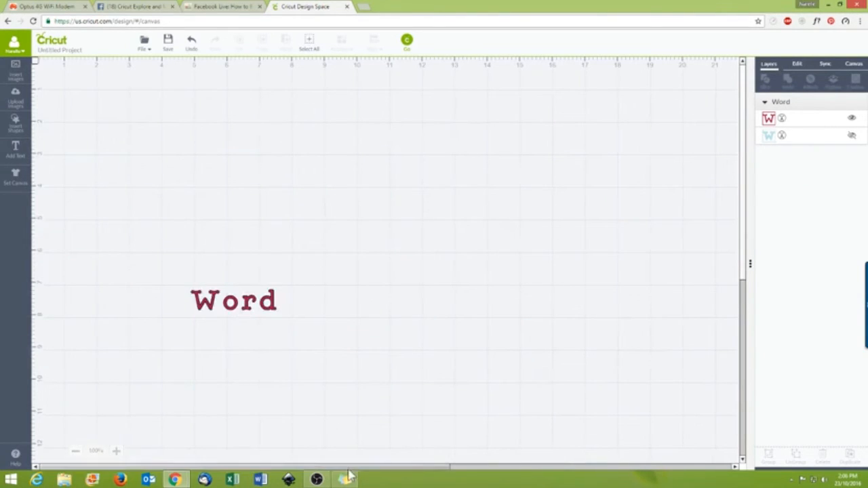
drag(242, 310, 341, 217)
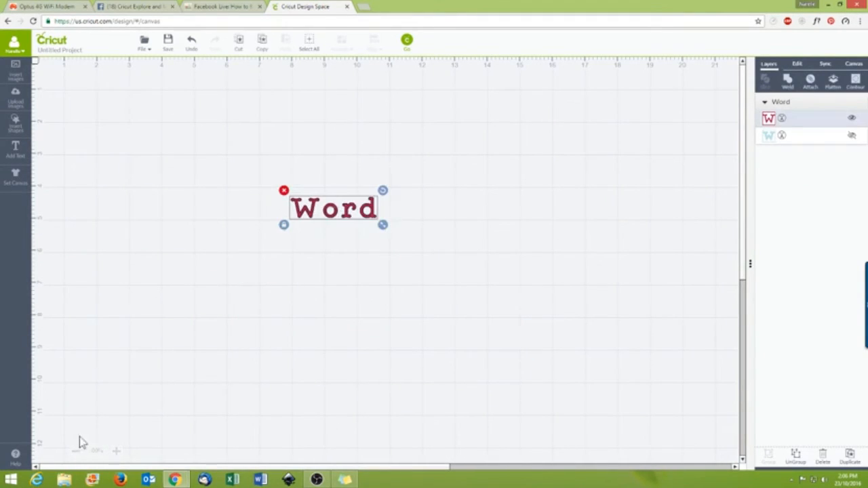
click(76, 451)
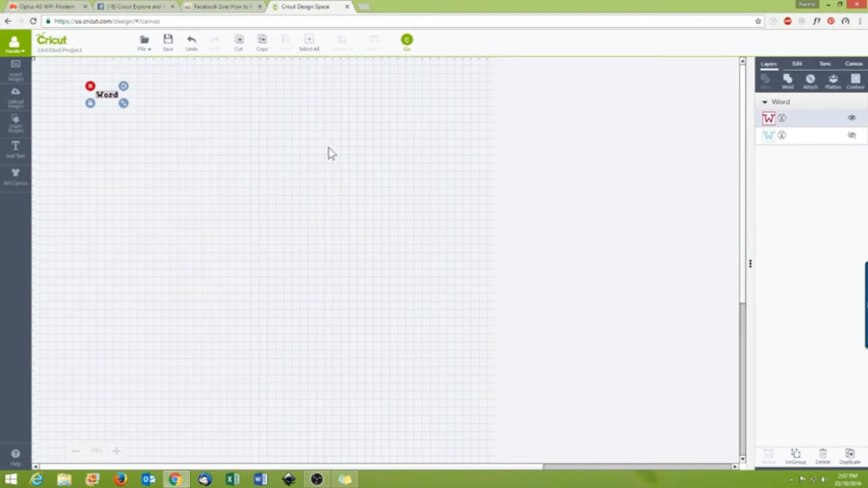
key(Right)
key(Right)
key(Right)
key(Right)
key(Right)
key(Right)
key(Right)
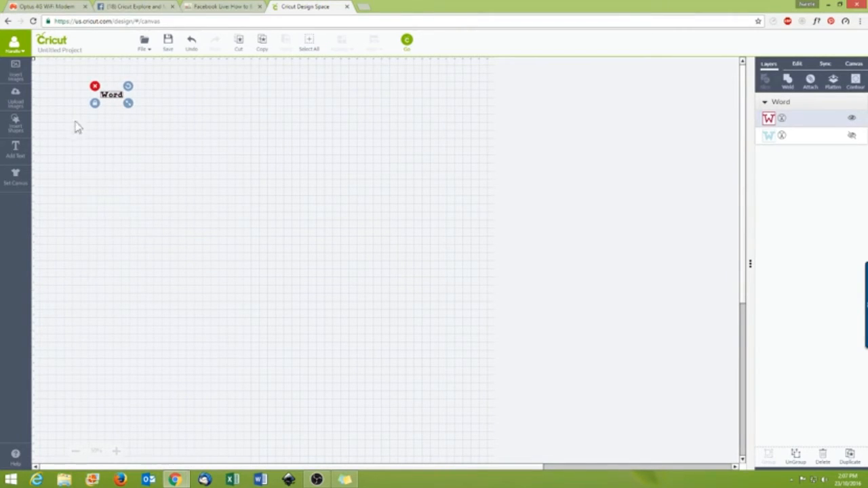
key(Right)
key(Right)
key(Right)
key(Right)
key(Right)
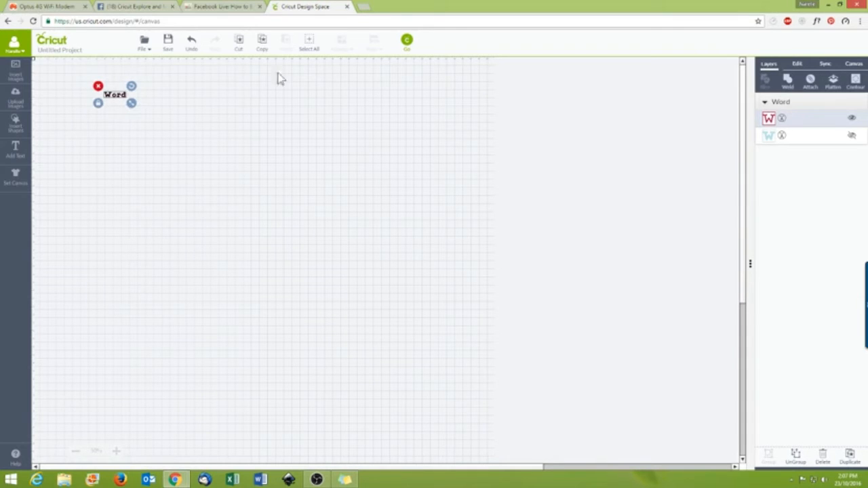
- Reposition the text "Word" at about 5 in across and 4.4 in down the canvas, with the view at 100%
click(117, 451)
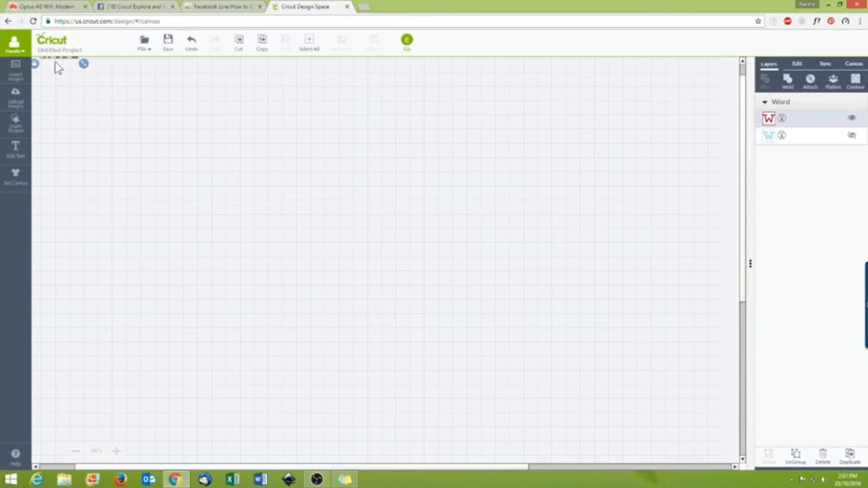
scroll(156, 325, up, 1)
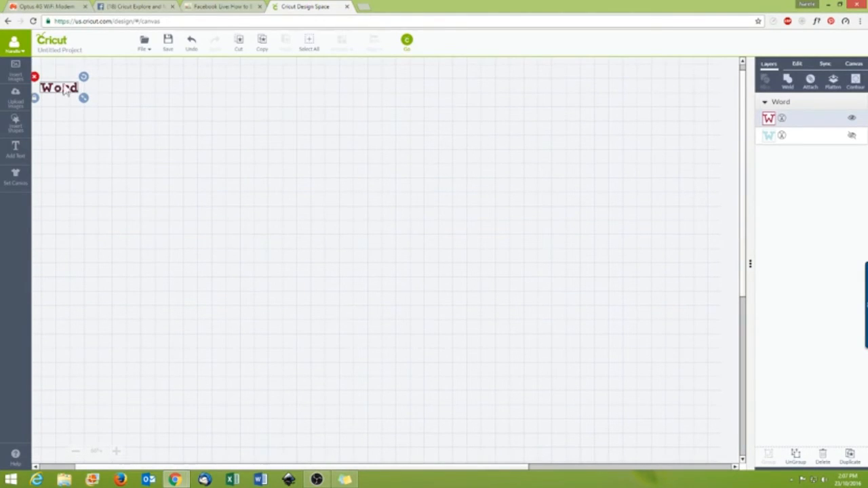
drag(144, 112, 177, 134)
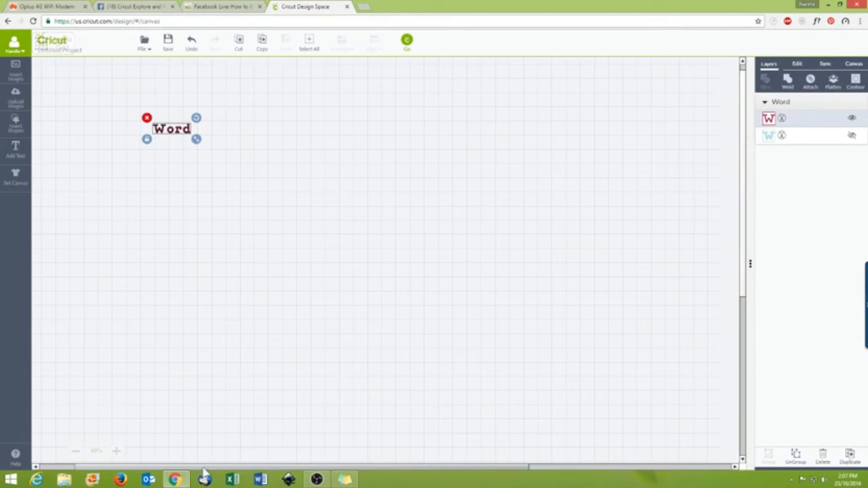
drag(97, 467, 59, 466)
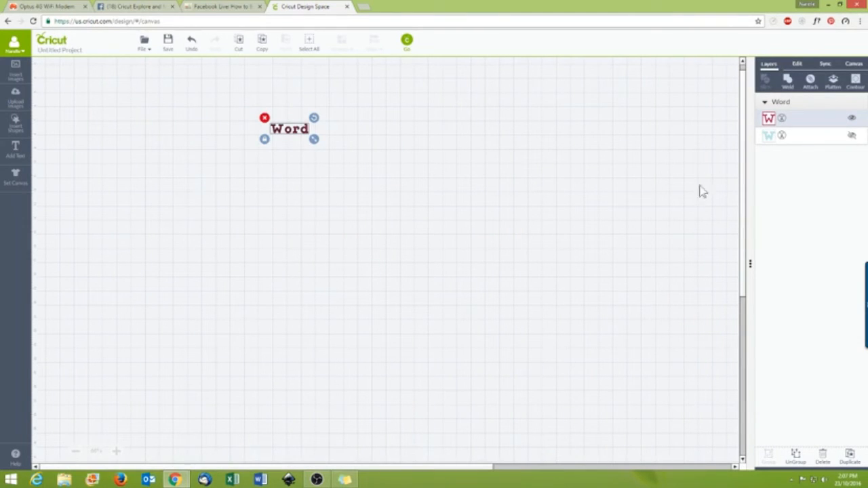
drag(747, 159, 728, 170)
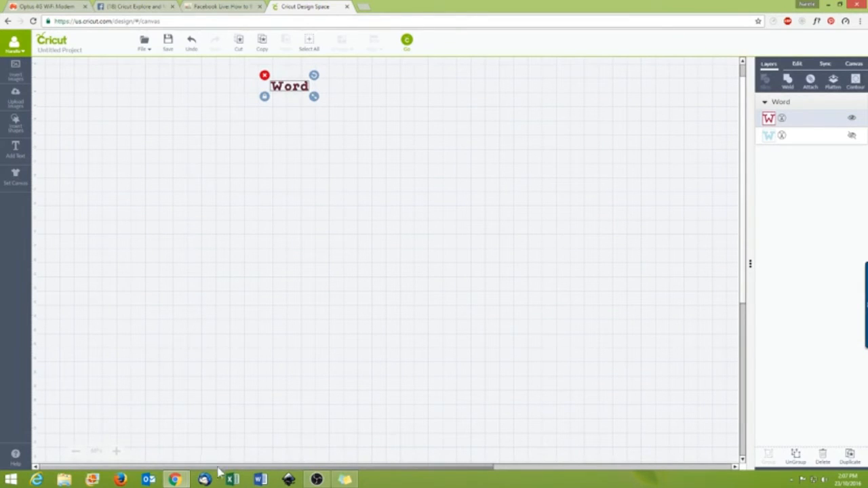
drag(217, 468, 268, 473)
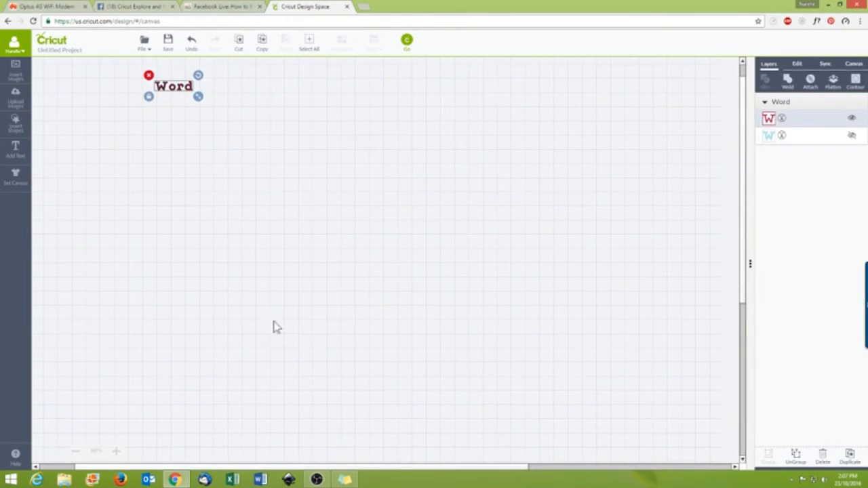
click(97, 452)
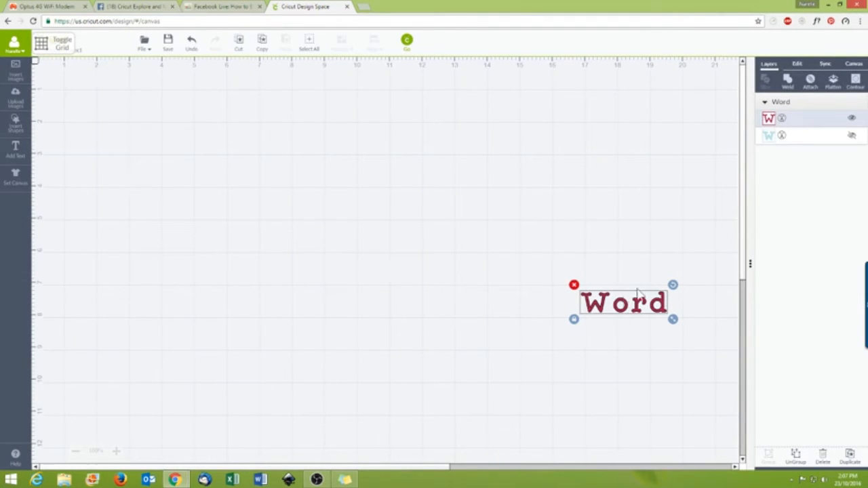
drag(628, 309, 265, 243)
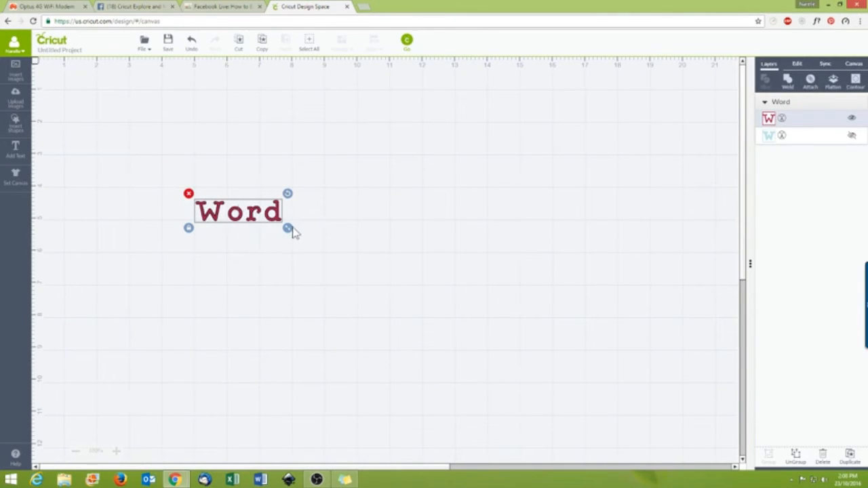
- Limit the font choices to System Fonts and set the text "Word" in Brush Script MT
click(797, 64)
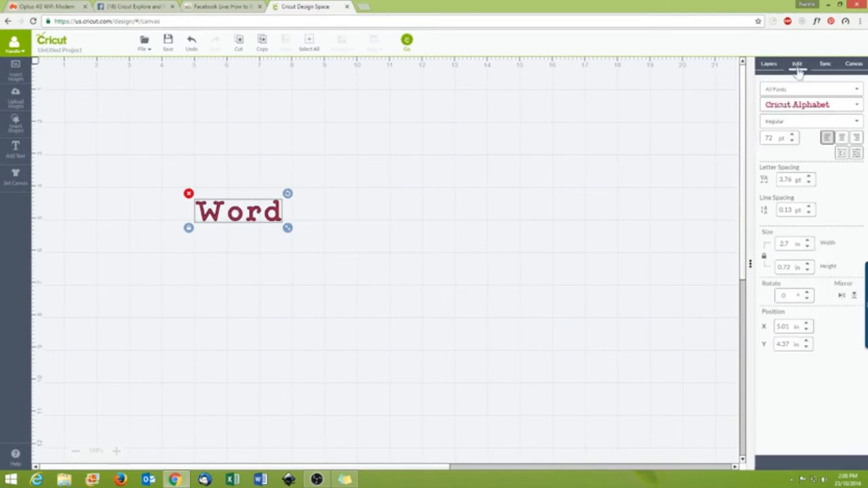
click(798, 106)
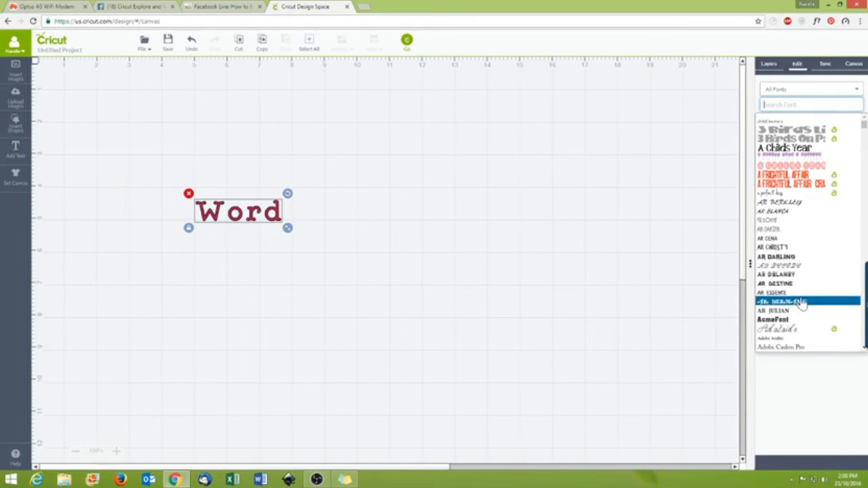
scroll(814, 286, down, 3)
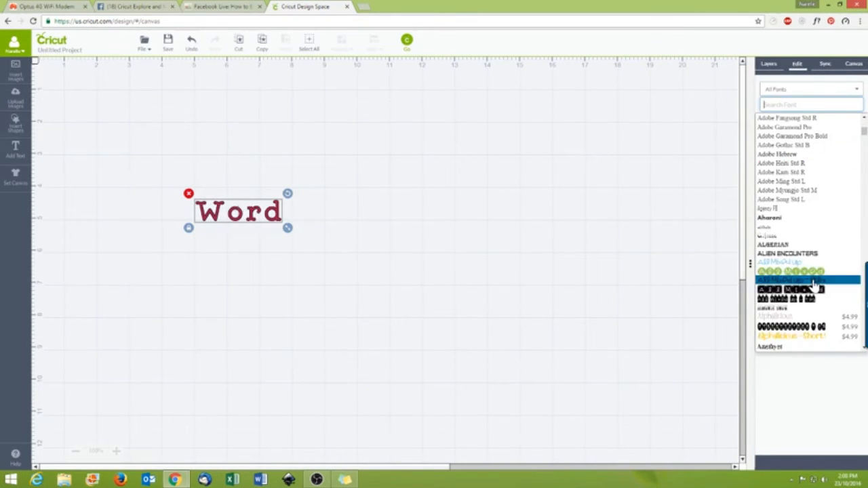
scroll(810, 288, down, 3)
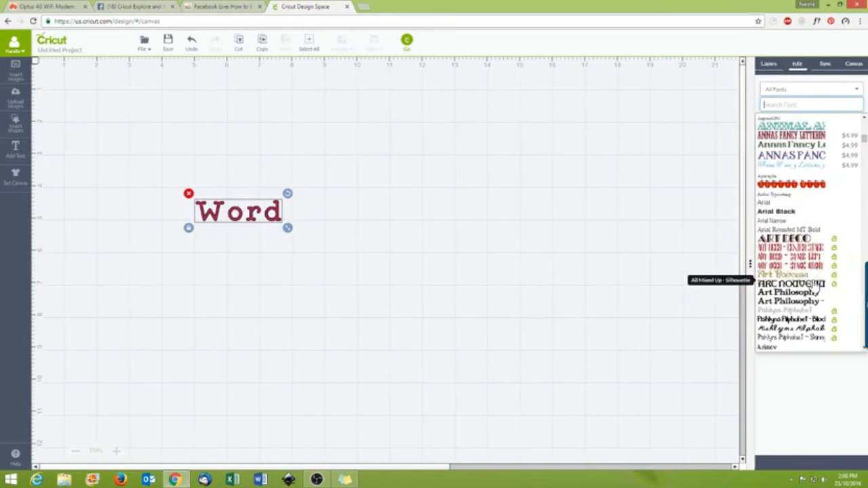
click(788, 93)
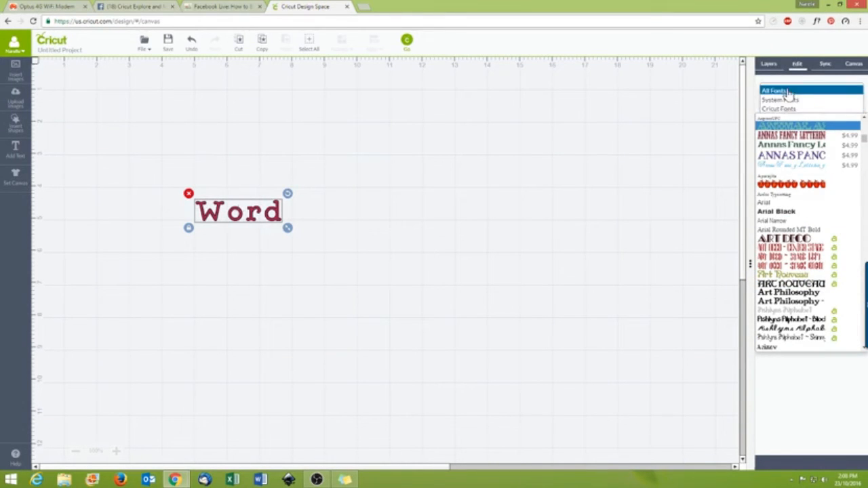
click(786, 101)
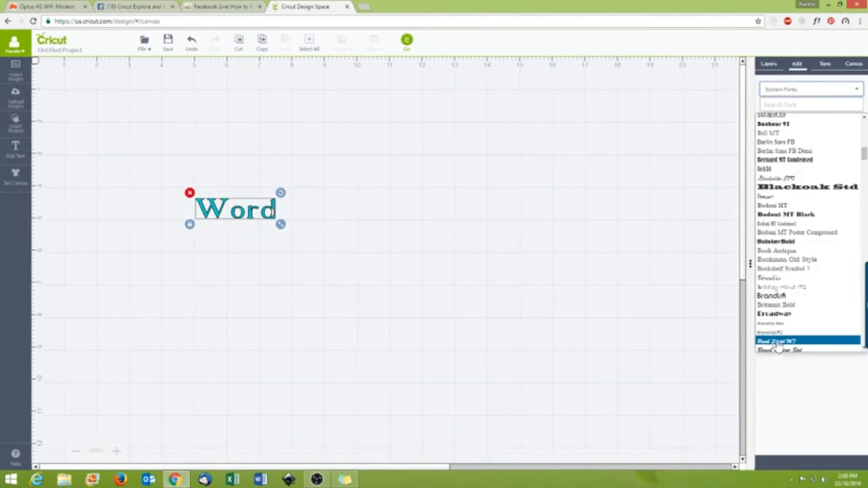
click(780, 344)
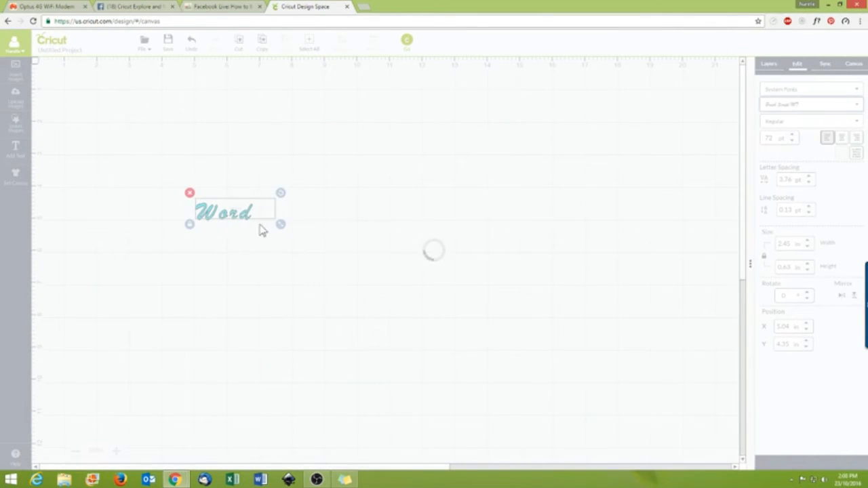
- Enlarge the text "Word" to about 7.4 in wide and move it to about X 5.19 in, Y 3.34 in
drag(261, 231, 442, 316)
drag(392, 279, 397, 241)
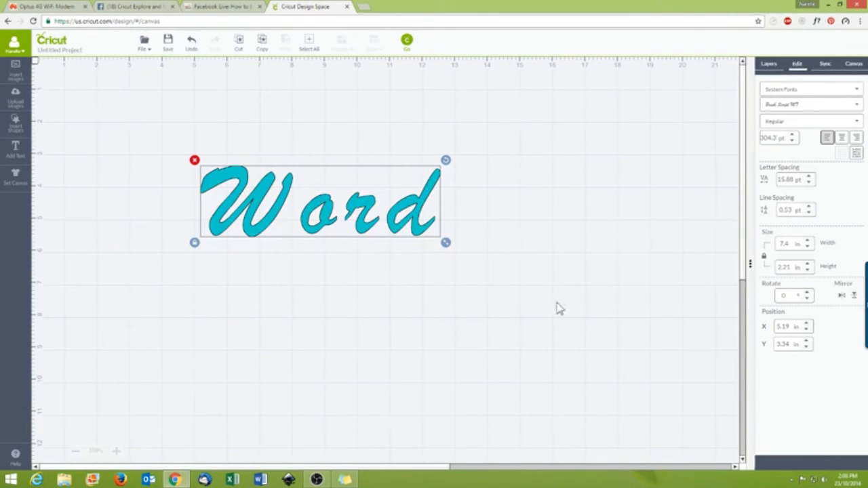
- Reduce the letter spacing of the text "Word" to -2.12 pt so the letters sit closer together
click(808, 182)
click(808, 182)
click(809, 182)
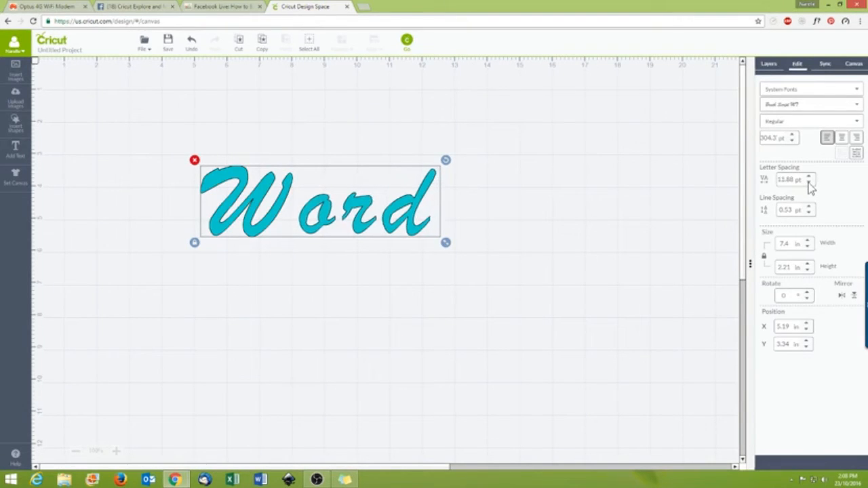
click(808, 182)
click(808, 183)
click(808, 182)
click(809, 183)
click(808, 182)
click(808, 182)
click(808, 182)
click(808, 182)
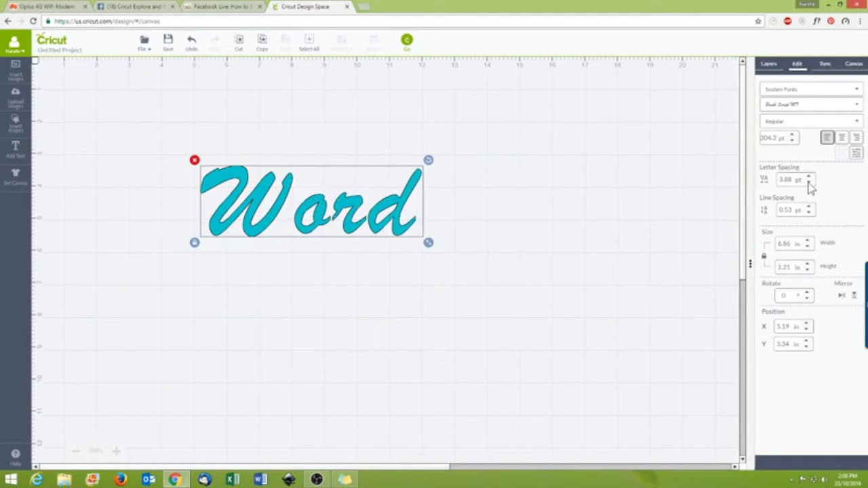
click(809, 183)
click(809, 183)
click(808, 183)
click(809, 183)
click(809, 183)
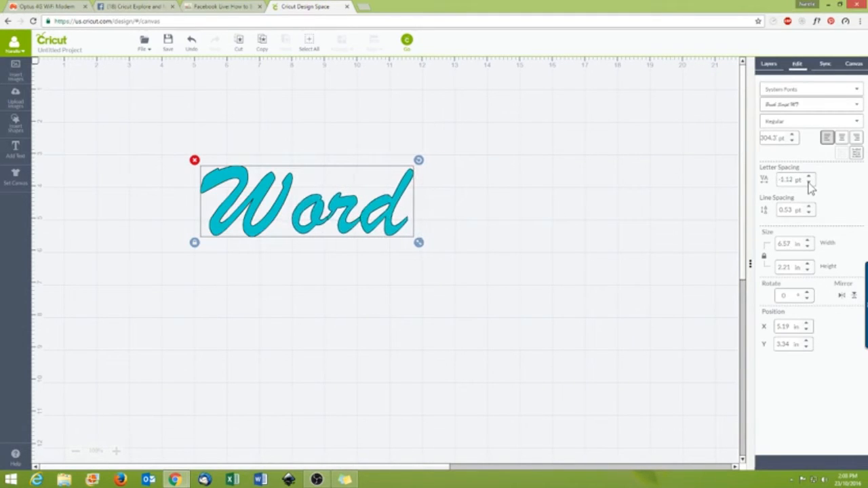
click(809, 182)
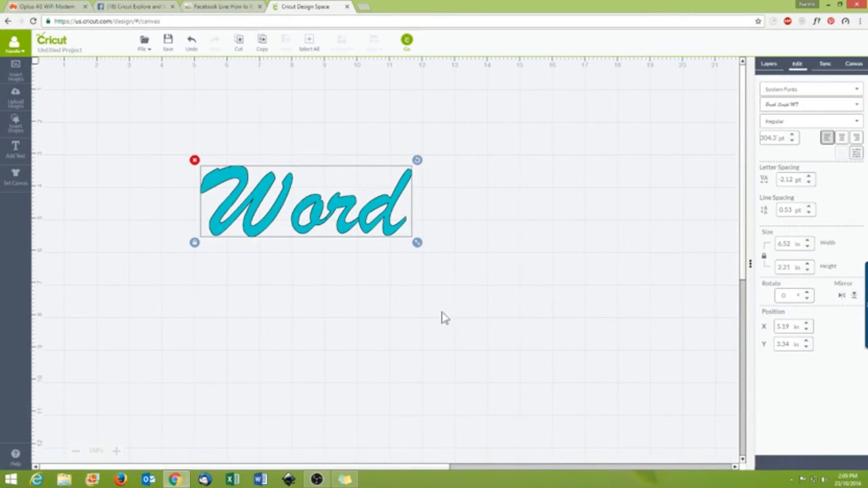
- Isolate the letters of "Word" and move the W closer to the o, to about X 5.5 in
click(390, 325)
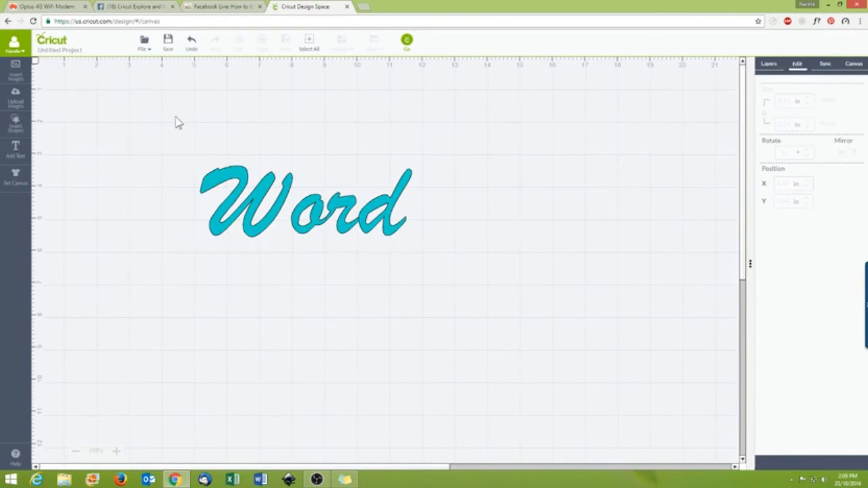
drag(176, 116, 599, 281)
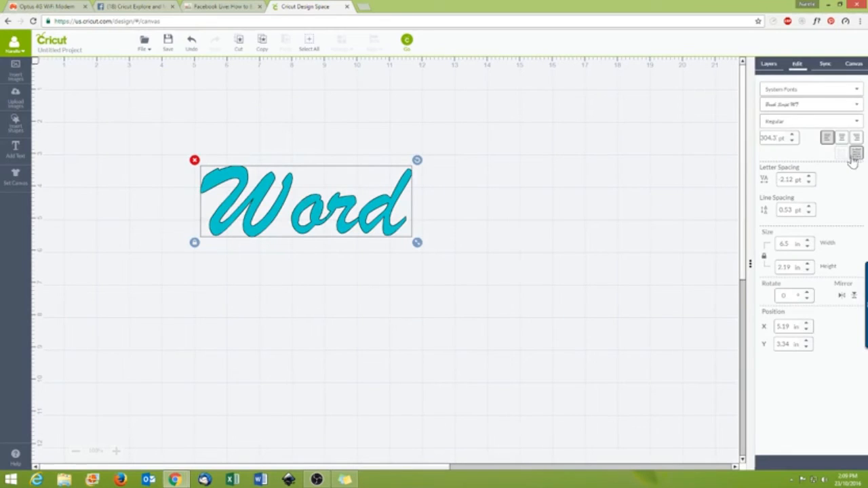
click(855, 157)
click(260, 232)
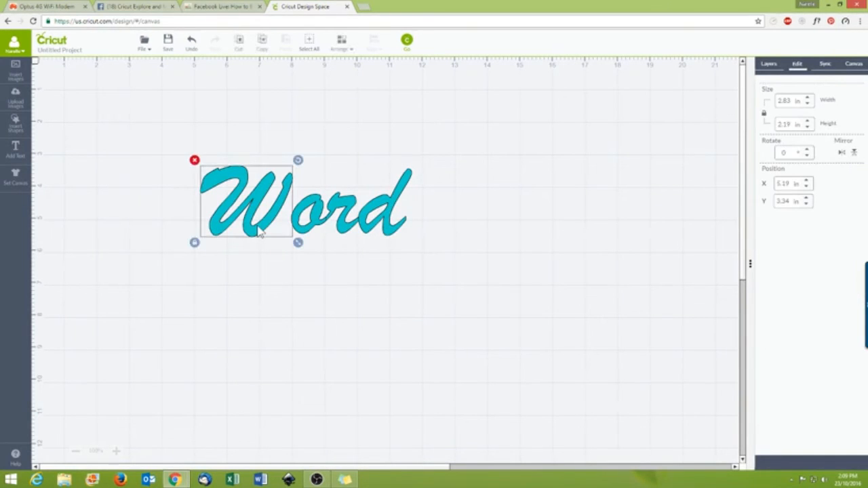
drag(260, 232, 269, 233)
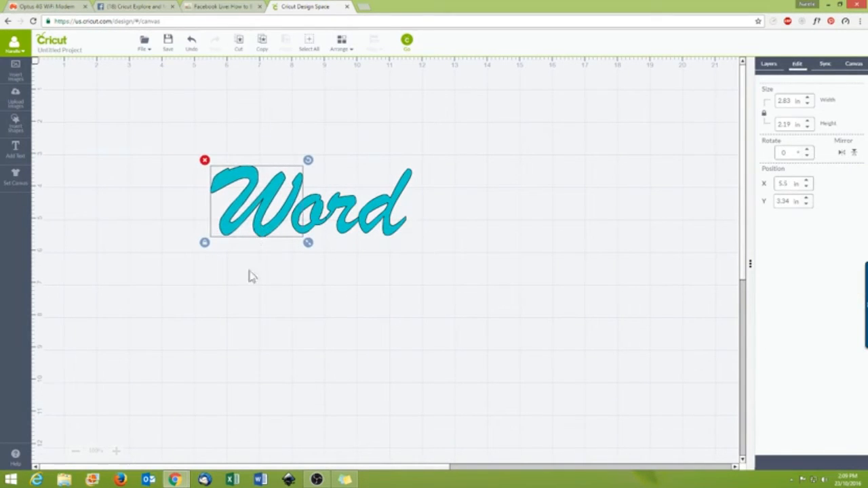
click(195, 300)
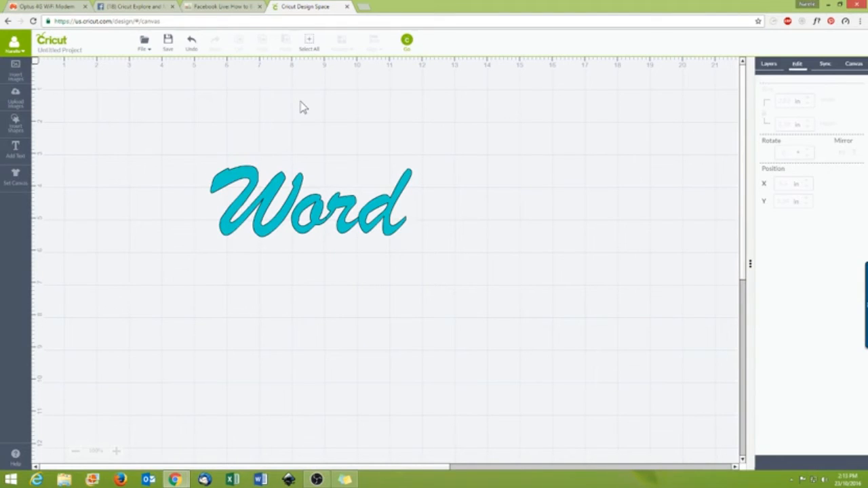
- Insert a score line, place it beside and below "Word", rotate it to about 38° and lengthen it to about 4.25 in
click(14, 126)
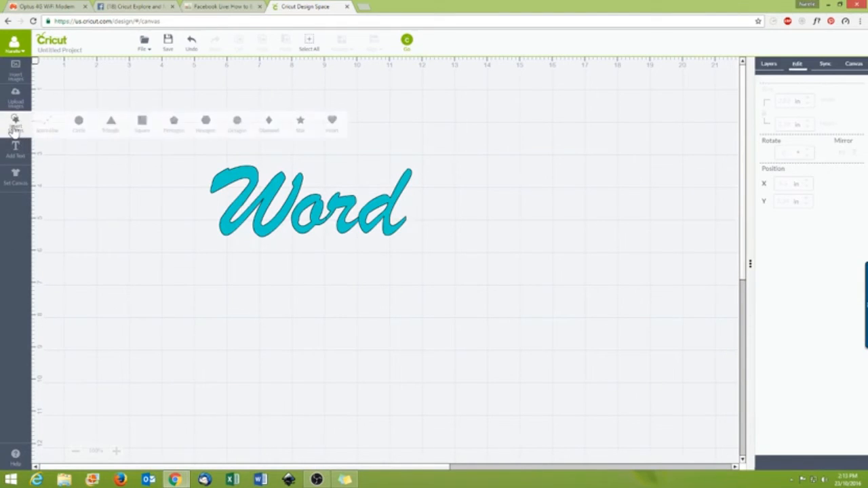
click(51, 129)
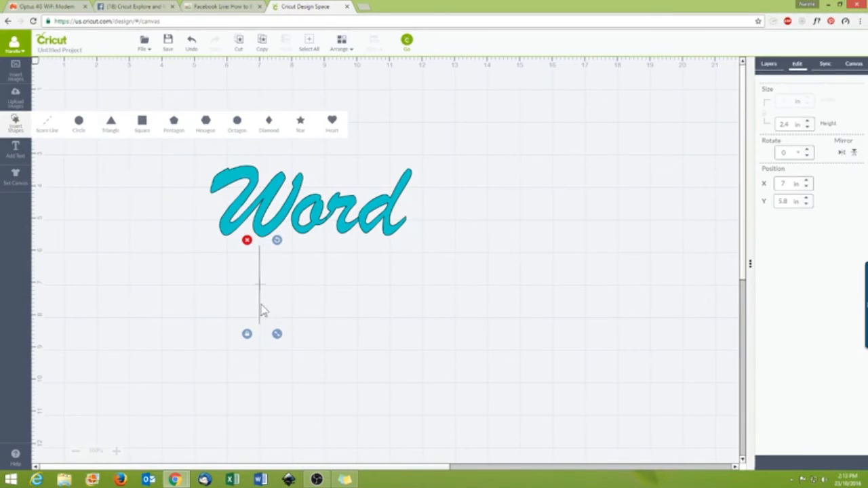
drag(267, 311, 438, 316)
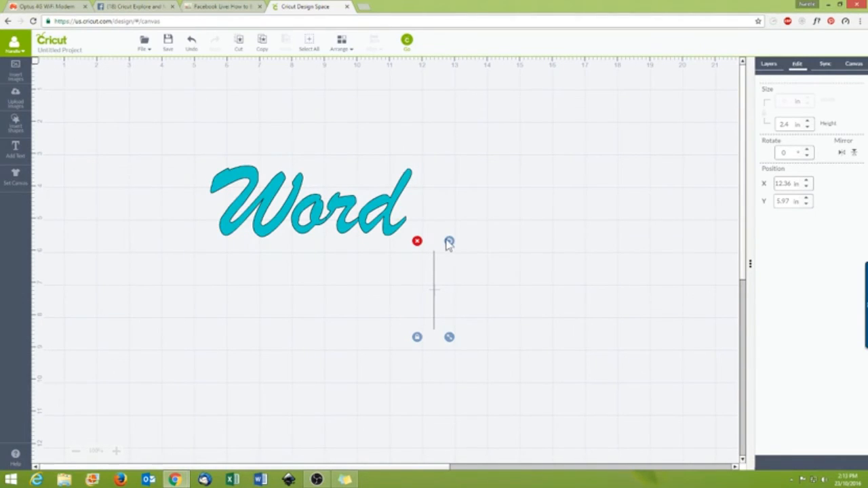
drag(451, 246, 486, 262)
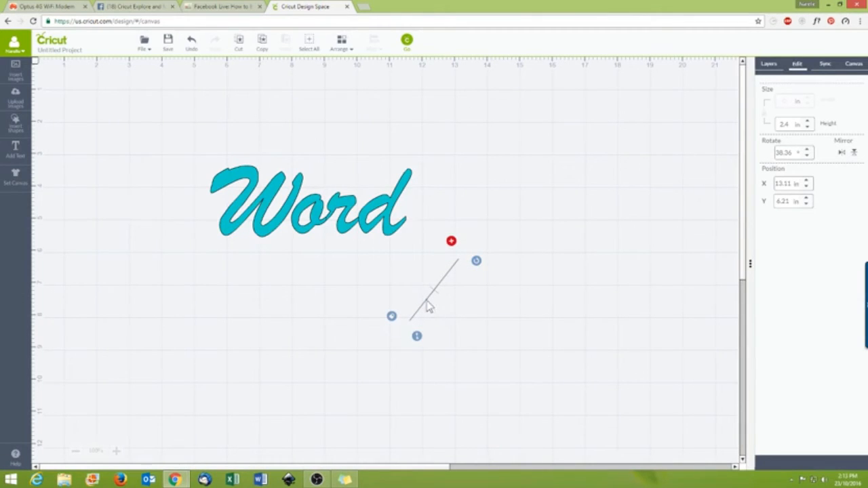
drag(428, 306, 482, 261)
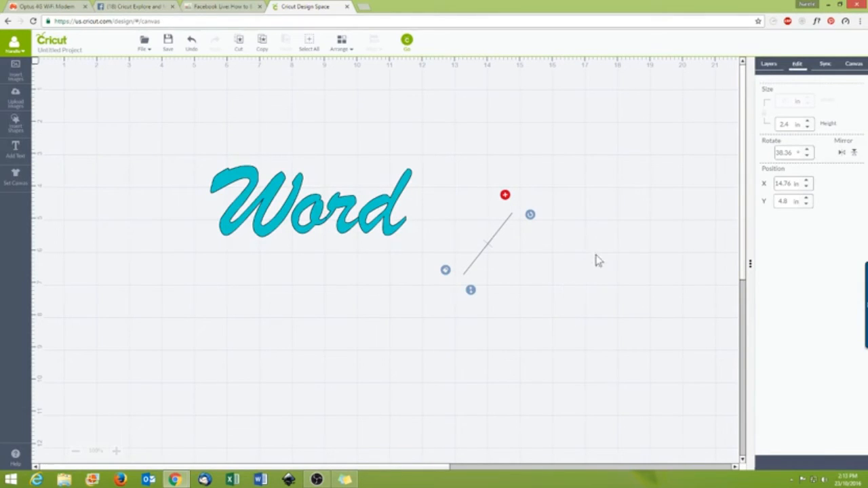
drag(534, 214, 531, 219)
drag(472, 290, 435, 339)
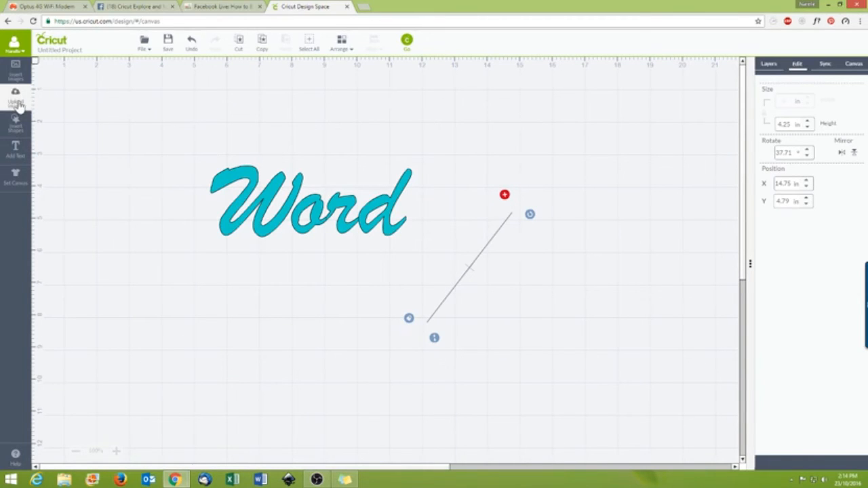
- Delete the "Word" letters and the score line together from the canvas
drag(179, 96, 644, 410)
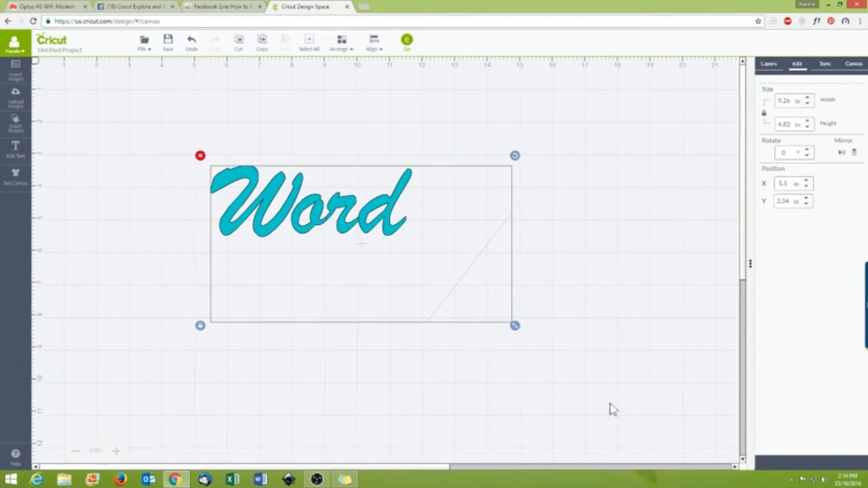
key(Delete)
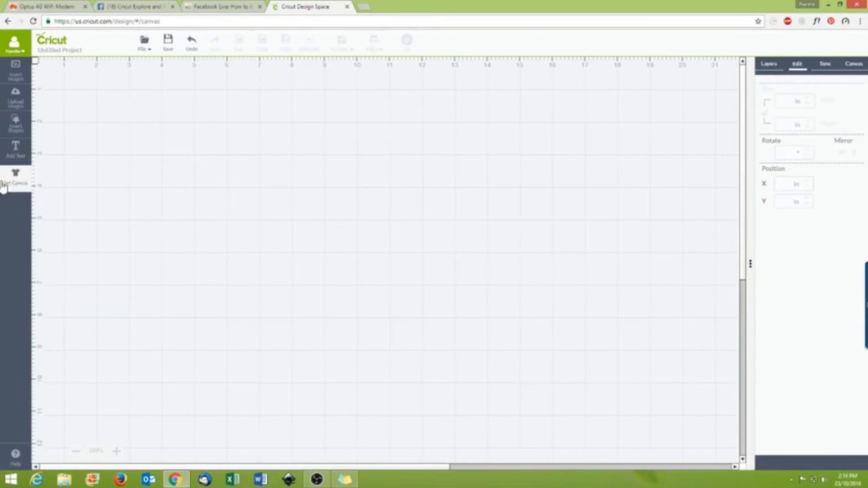
- Start an image upload with panels_bluepattern.svg, and replace the chosen file with panels_white.svg
click(15, 102)
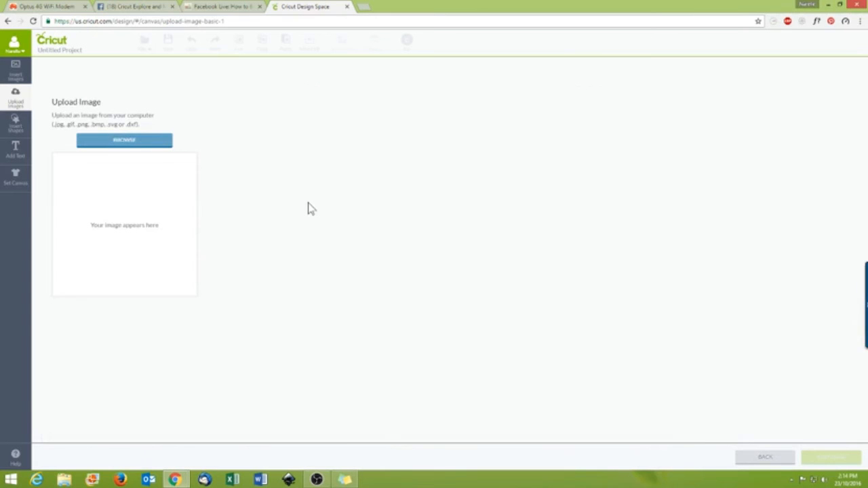
click(124, 140)
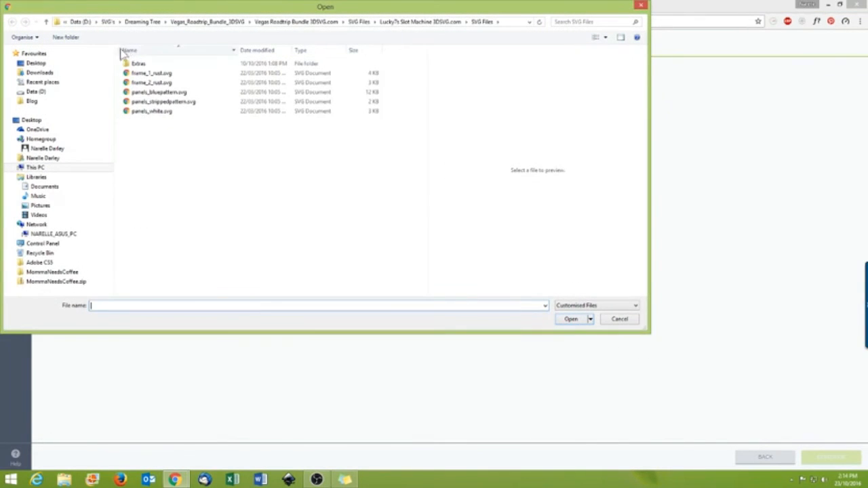
click(144, 94)
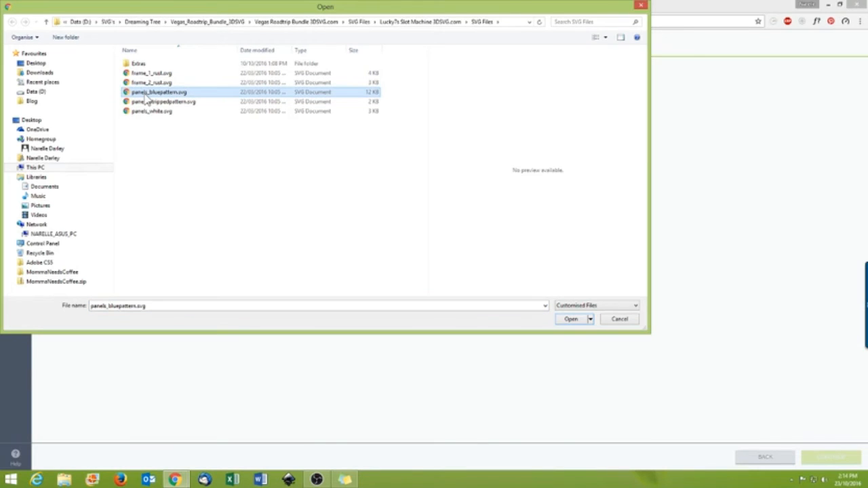
double_click(144, 94)
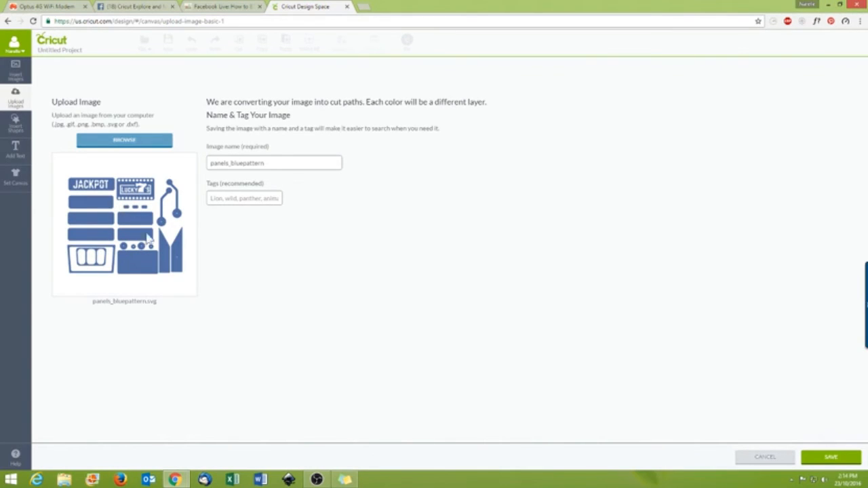
click(137, 142)
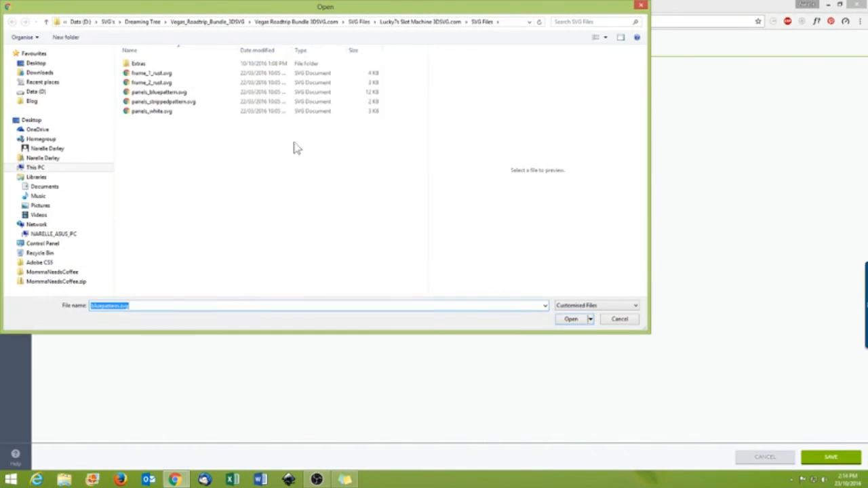
double_click(151, 112)
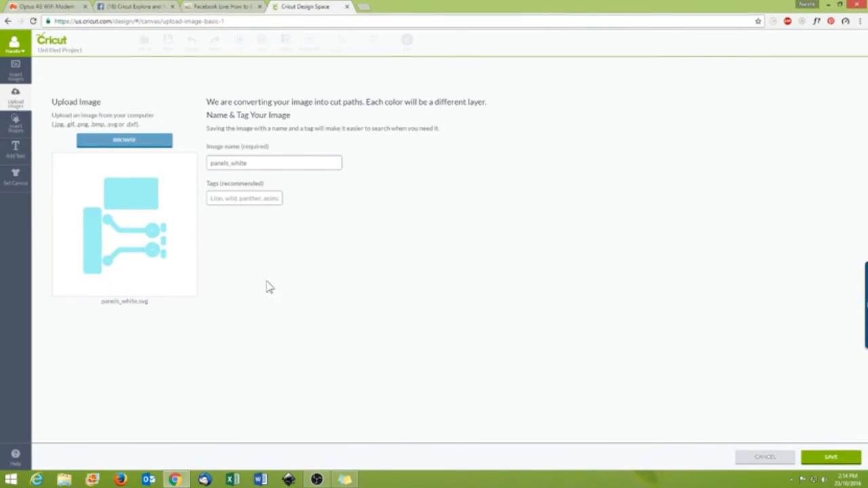
- Replace the upload file with lantern_bottompanels_black.svg from the SVG files of Stingy Jack's Halloween Lantern I in the Dreaming Tree folder
click(143, 141)
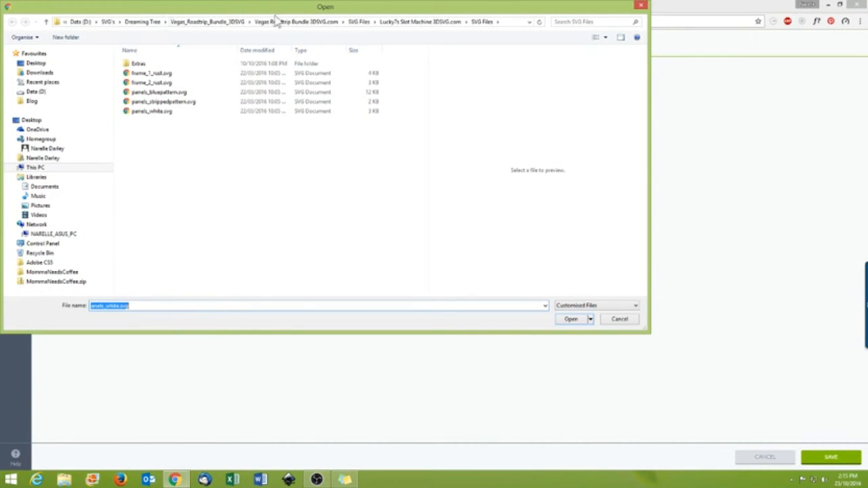
click(131, 21)
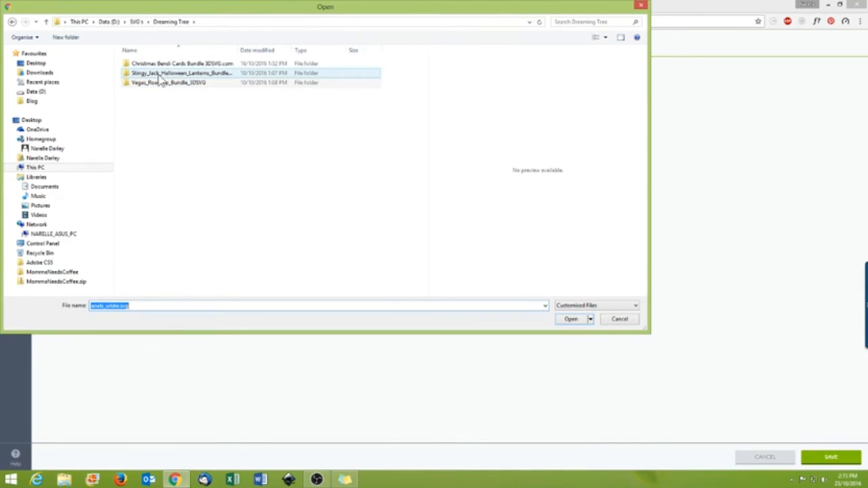
double_click(160, 74)
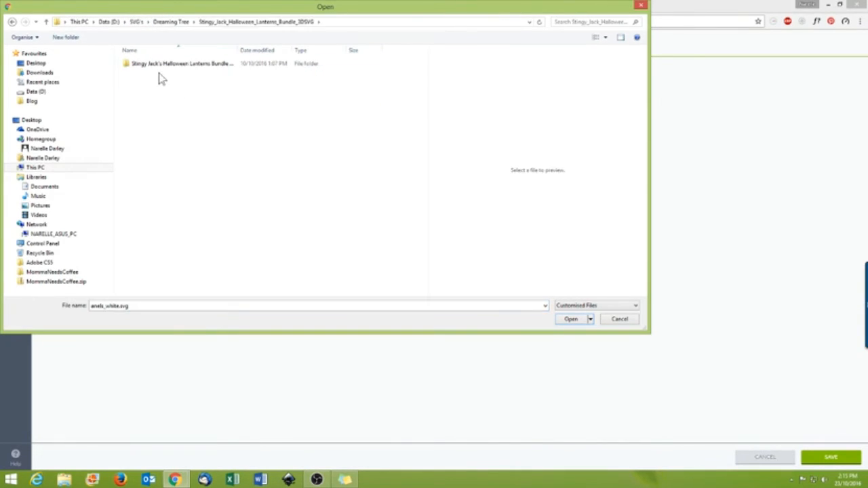
double_click(158, 64)
double_click(158, 65)
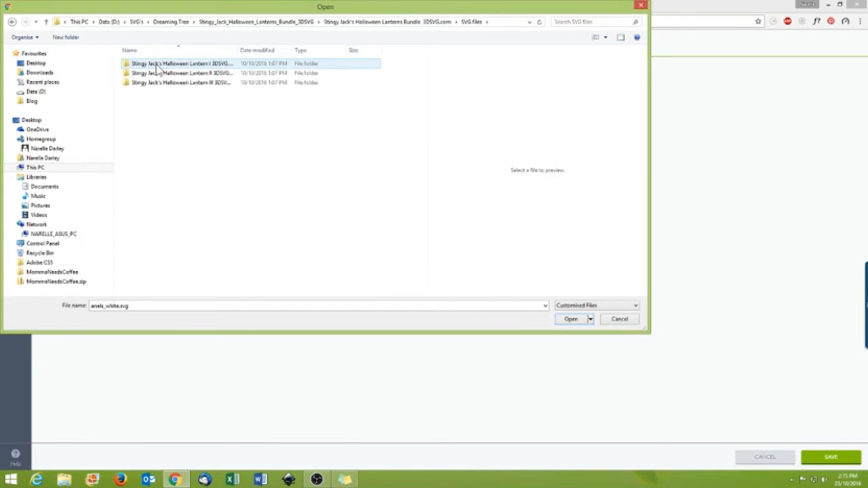
double_click(157, 64)
double_click(142, 64)
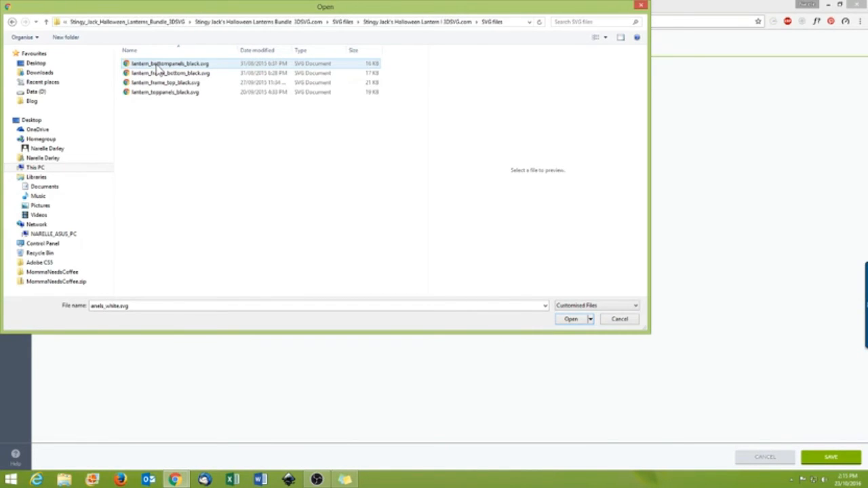
click(157, 65)
double_click(156, 65)
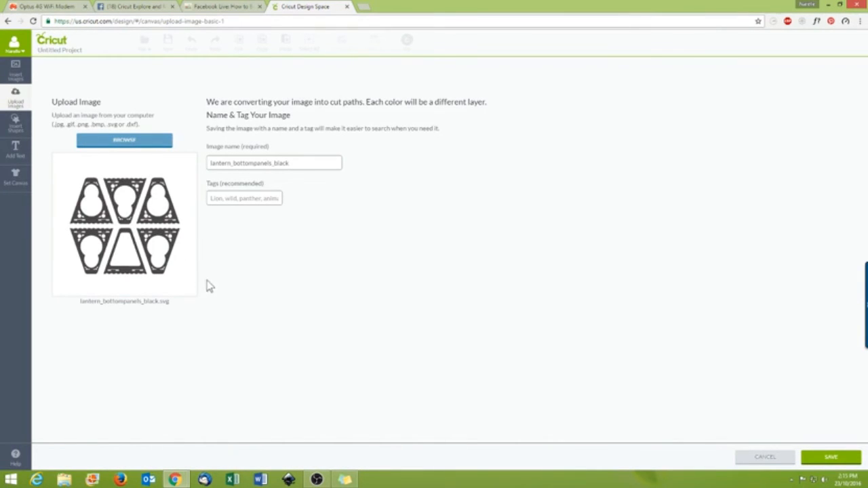
- Switch the upload file to lantern_frame_bottom_black.svg, save it to the image library and insert it on the canvas
click(139, 141)
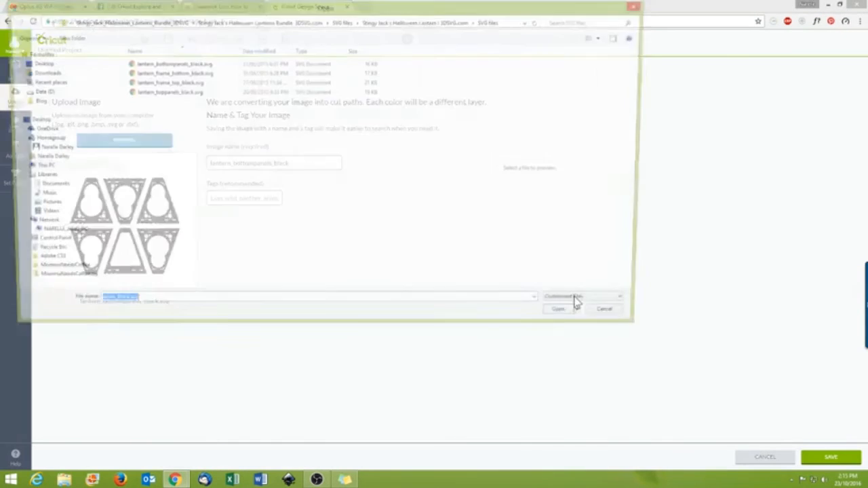
double_click(178, 74)
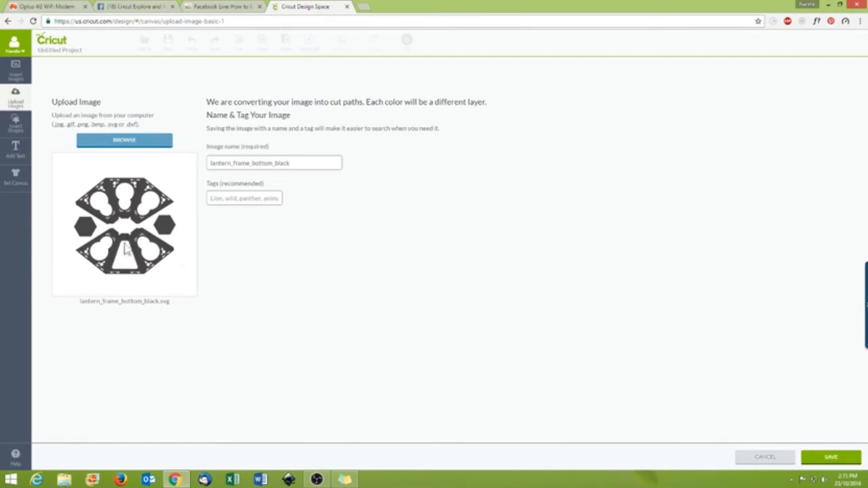
click(832, 458)
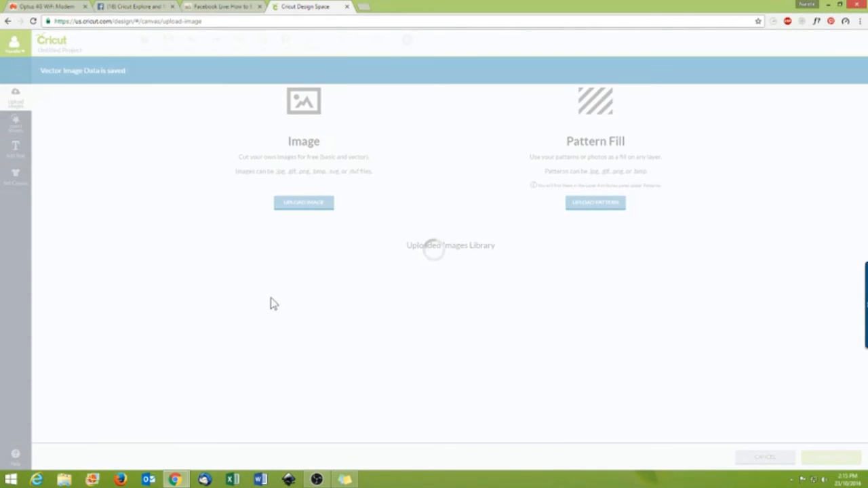
click(71, 285)
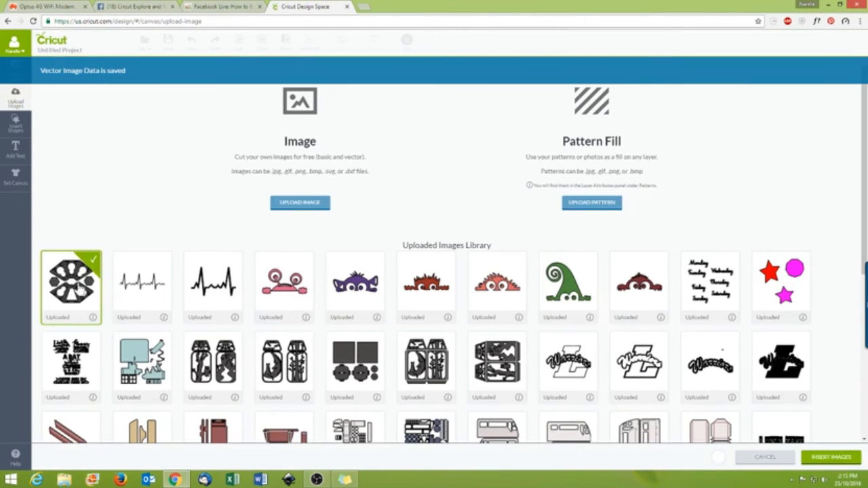
click(833, 459)
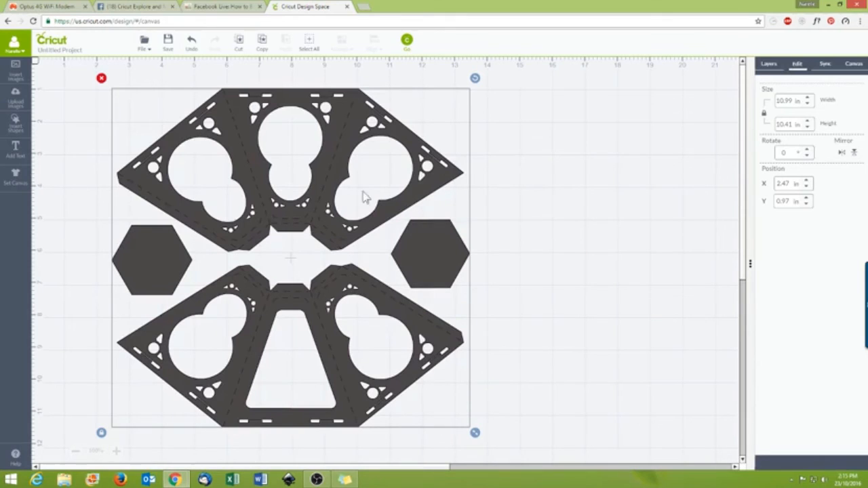
- Preview the cutting mats for the lantern frame, checking the score line mat and the cut mat separately
click(407, 39)
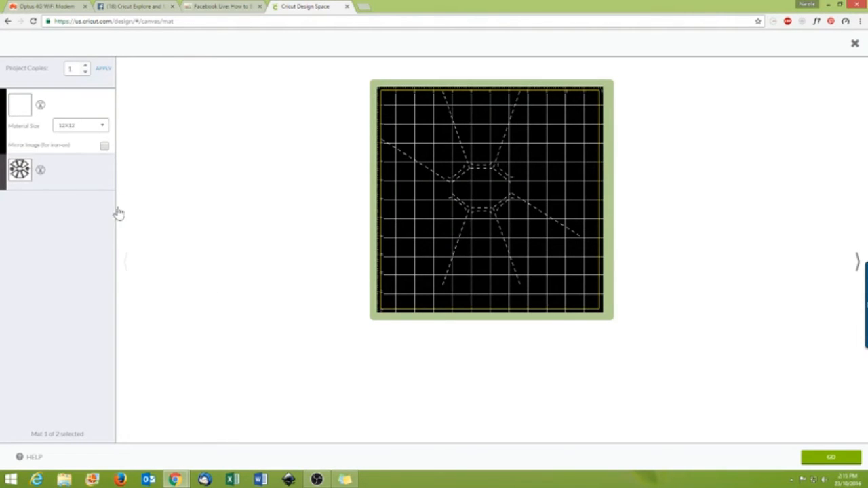
click(79, 170)
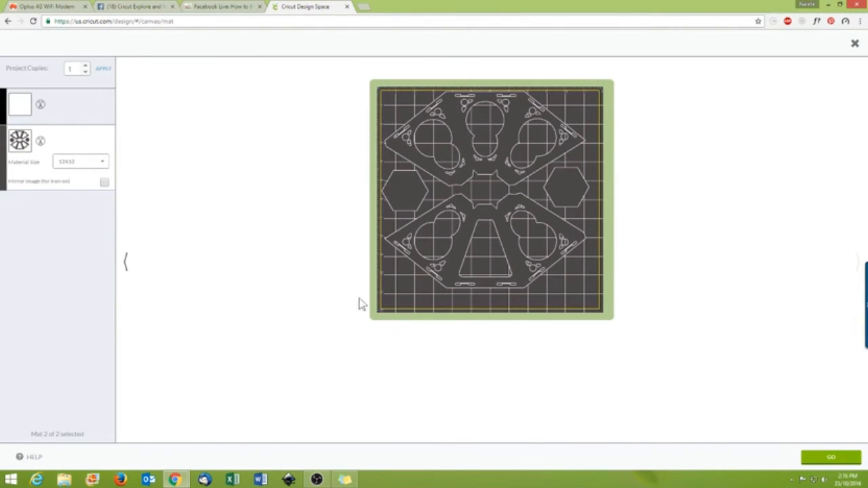
click(855, 44)
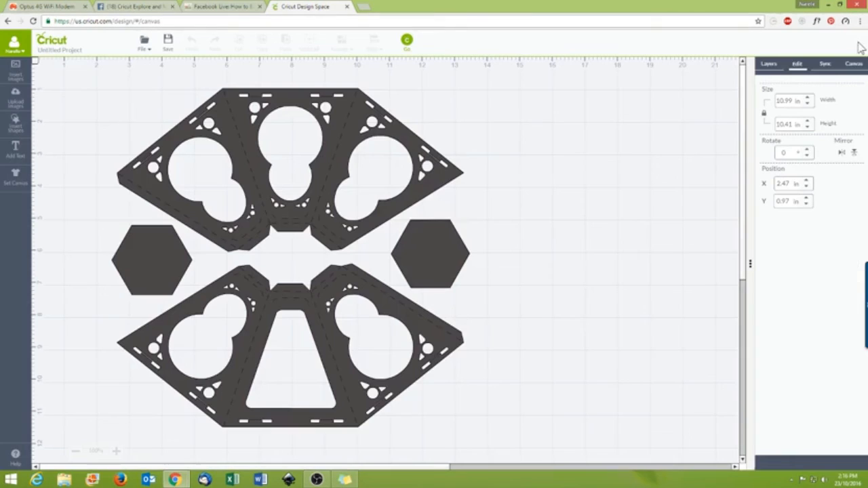
- Attach the lantern frame's score lines to its cut layer and preview the combined mat
click(441, 82)
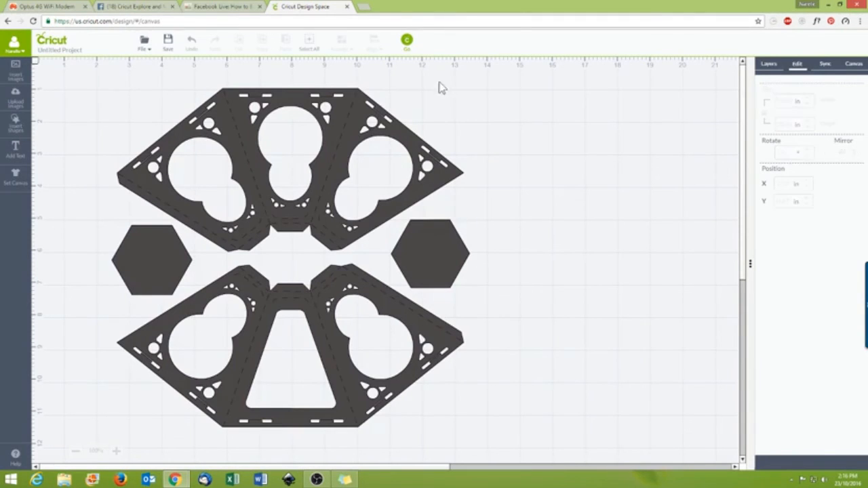
click(280, 132)
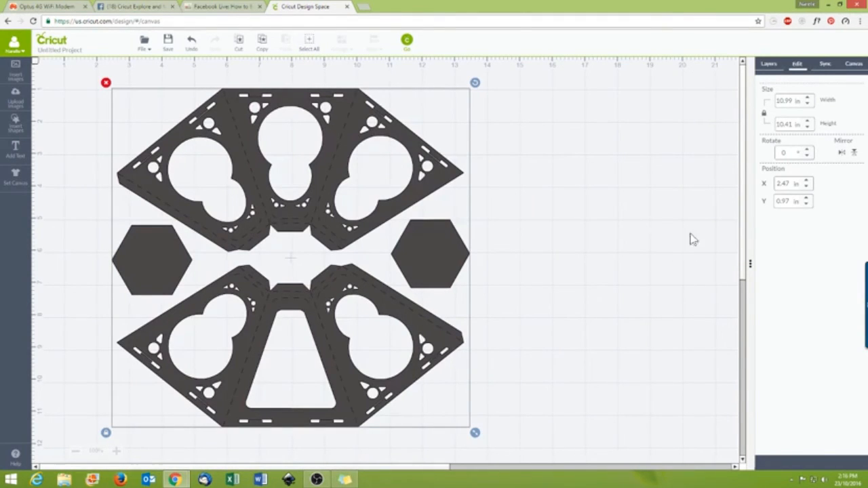
click(767, 68)
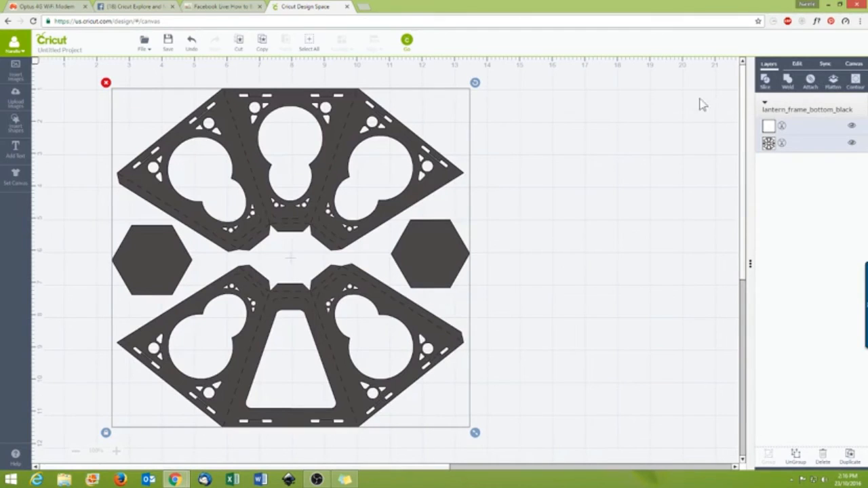
click(810, 80)
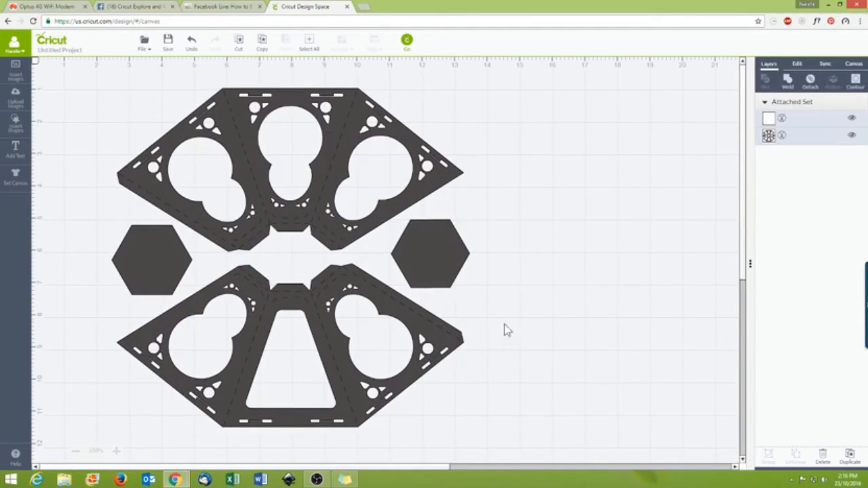
click(407, 39)
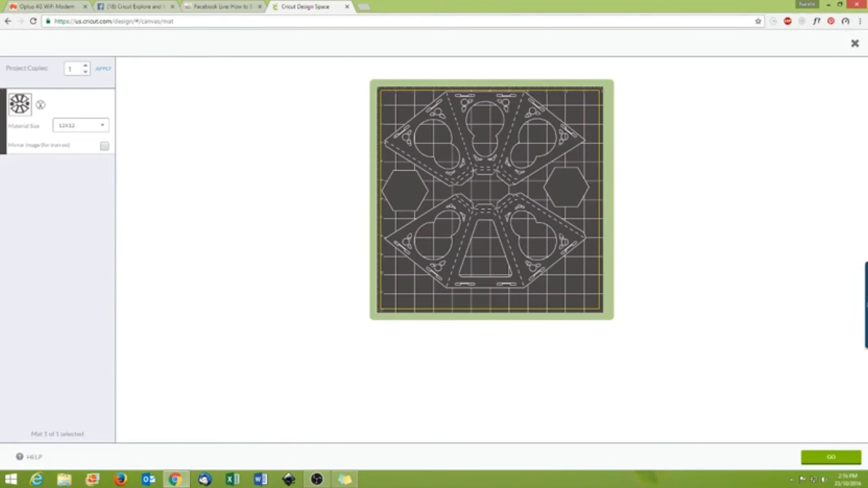
click(857, 43)
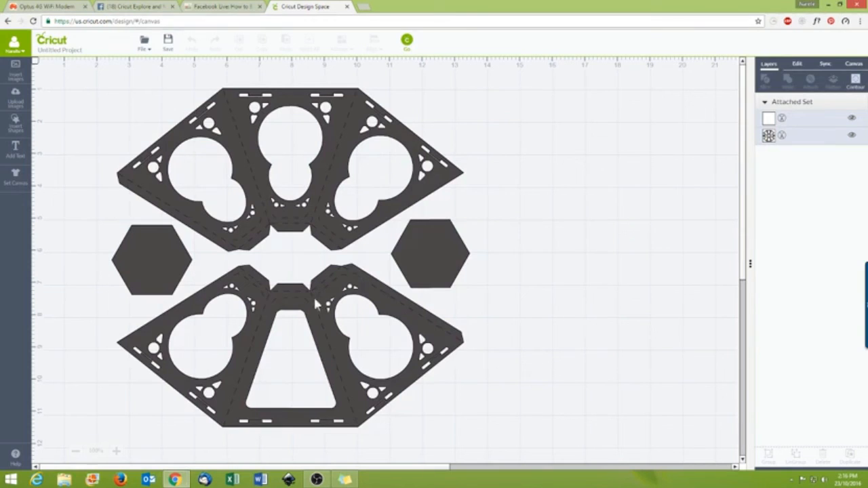
- Delete the attached lantern frame from the canvas
scroll(359, 314, up, 2)
click(486, 327)
key(Delete)
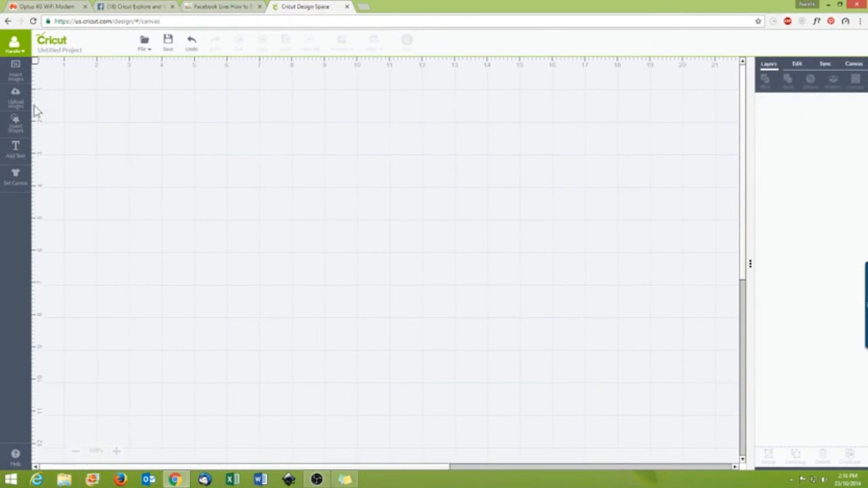
- Add the word "Text" to the canvas, reposition it and enlarge it to about 5.1 in wide
click(15, 150)
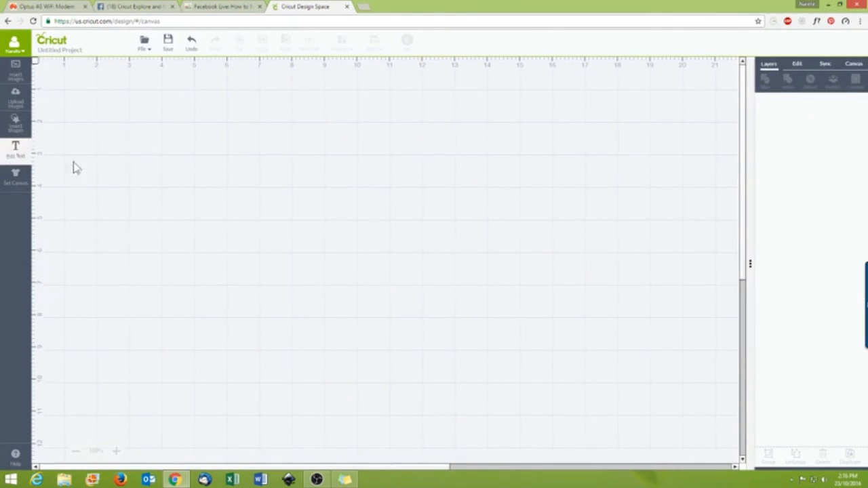
click(361, 309)
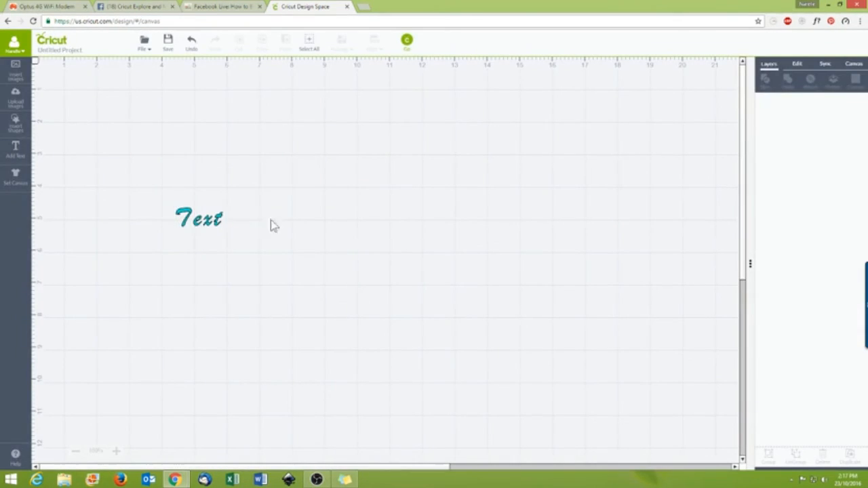
drag(215, 221, 273, 182)
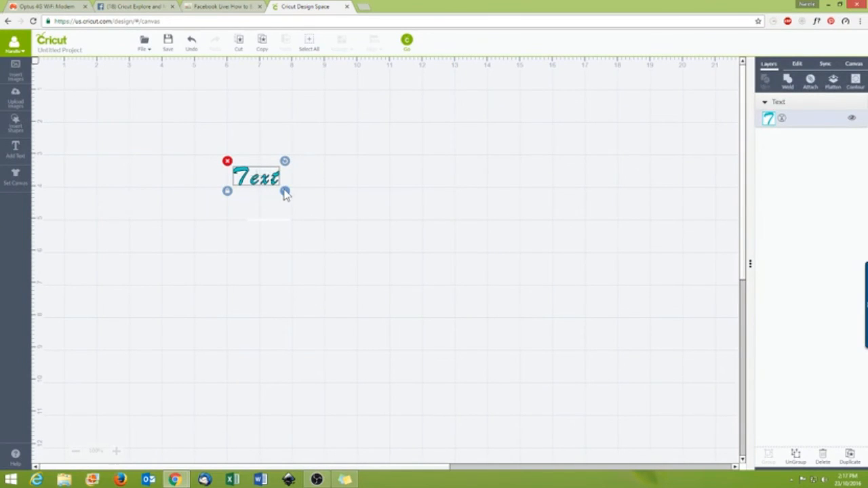
drag(285, 192, 387, 306)
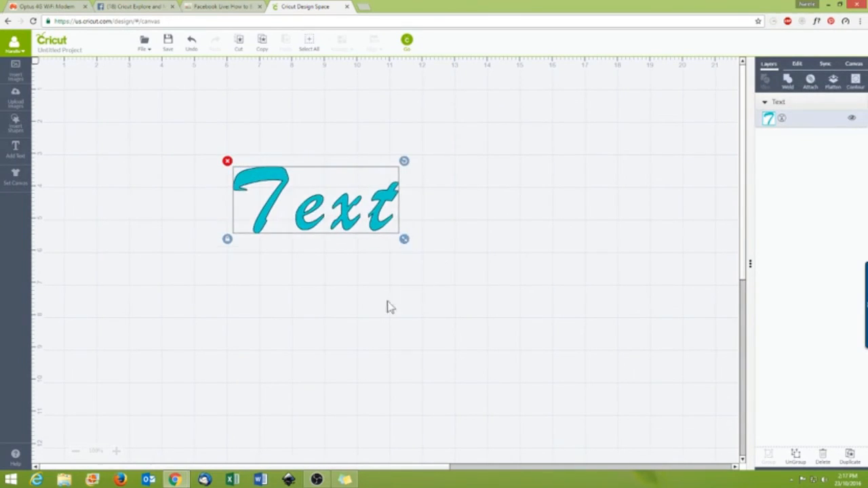
click(380, 316)
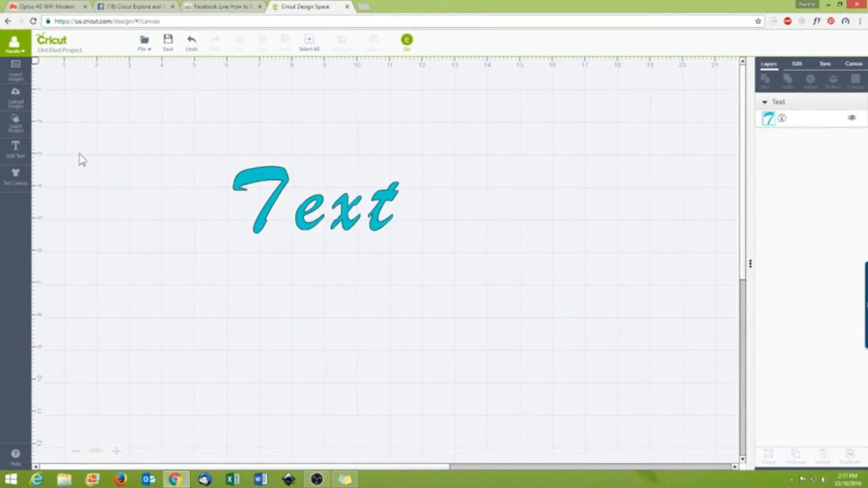
- Add a second text object reading "More text" and place it above the large "Text"
click(15, 148)
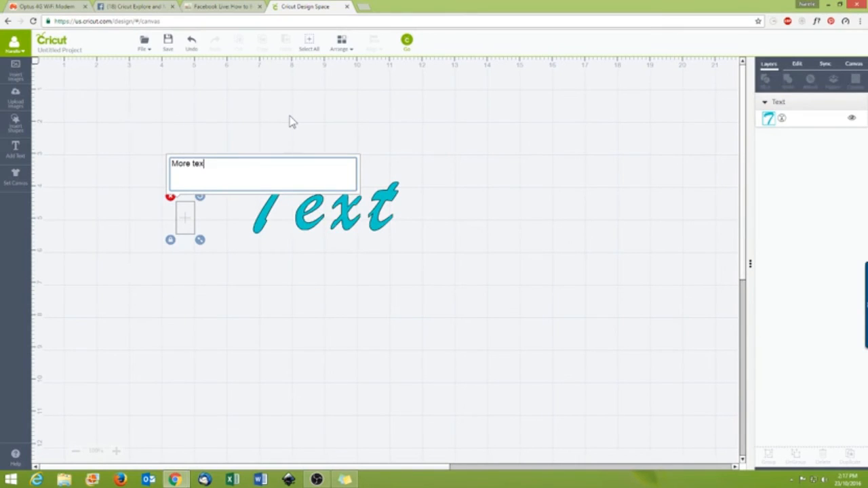
text(More text)
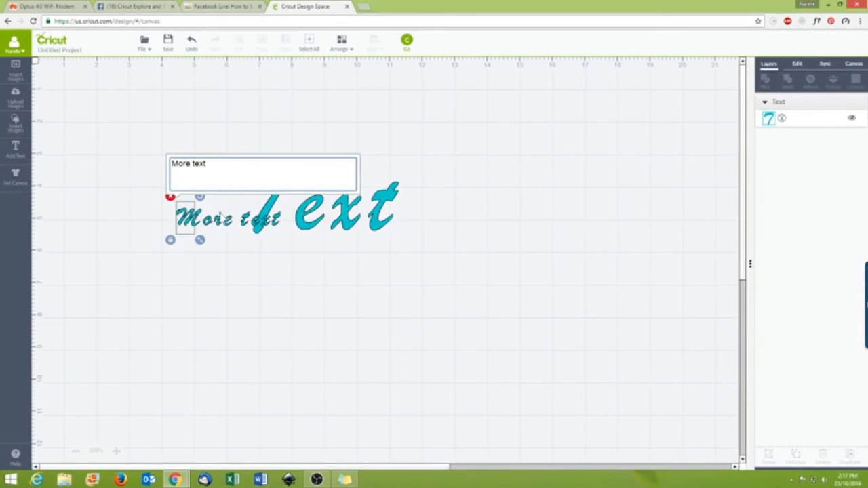
drag(222, 221, 414, 114)
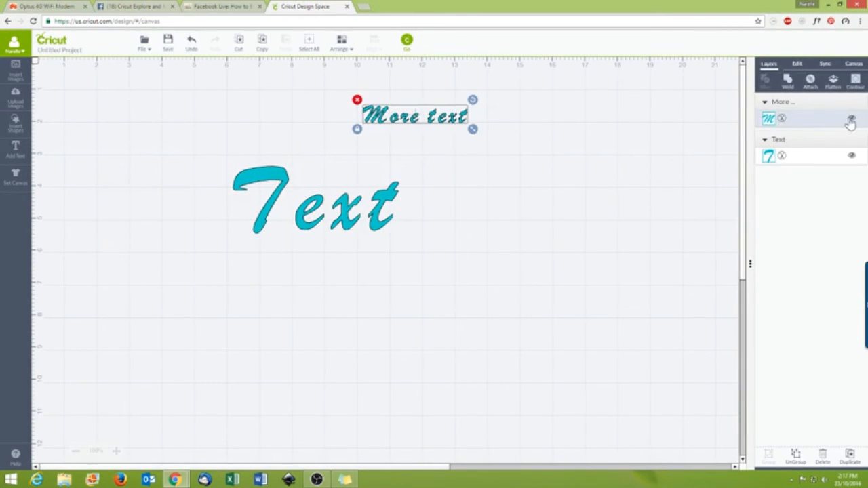
- Change the font of "More text" to Berlin Sans FB and move it slightly down
click(797, 64)
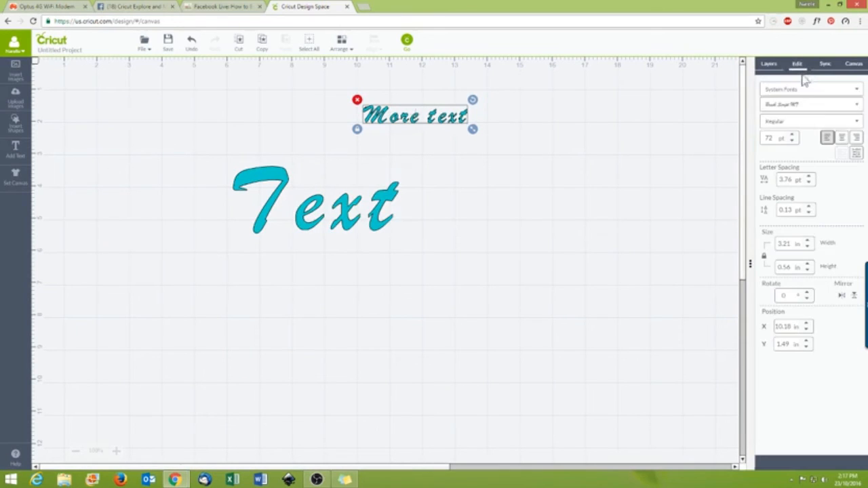
click(813, 108)
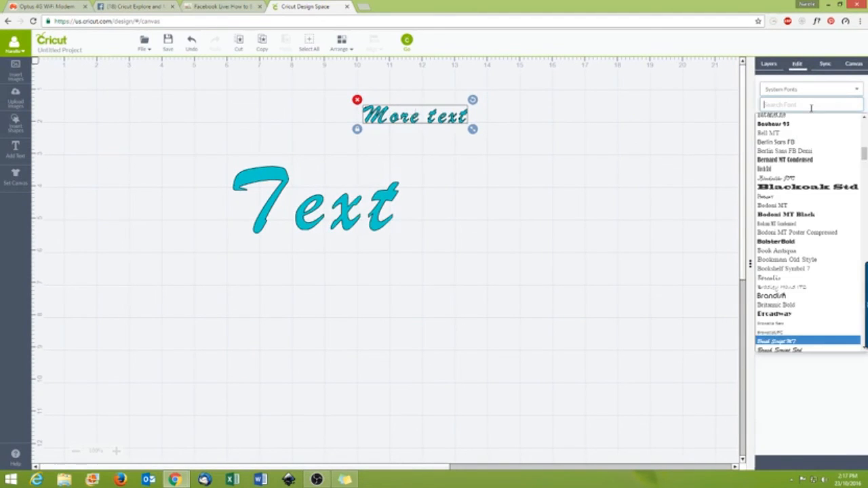
click(807, 145)
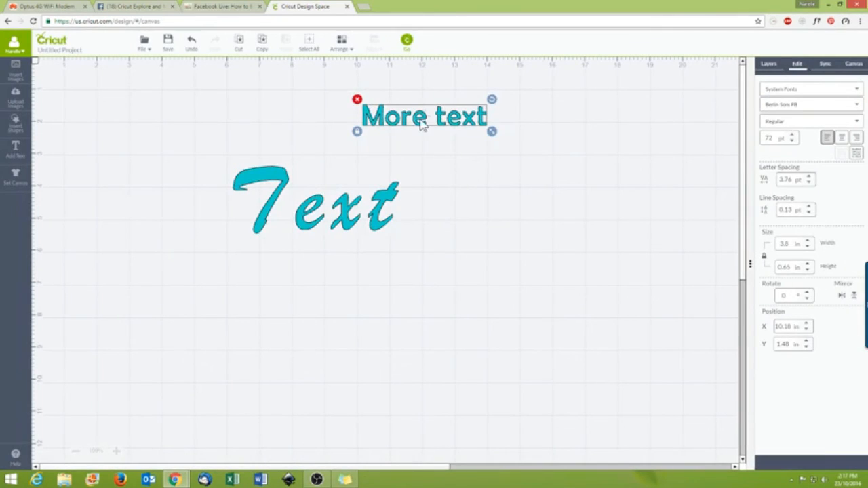
drag(421, 122, 421, 133)
click(504, 271)
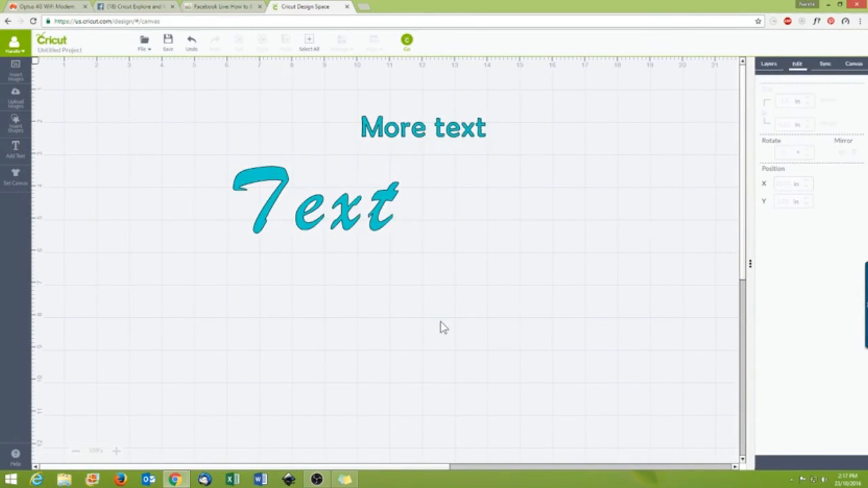
- Move the large "Text" so that it sits directly below "More text"
mouse_move(349, 219)
mouse_down()
mouse_move(333, 233)
mouse_move(341, 221)
mouse_up()
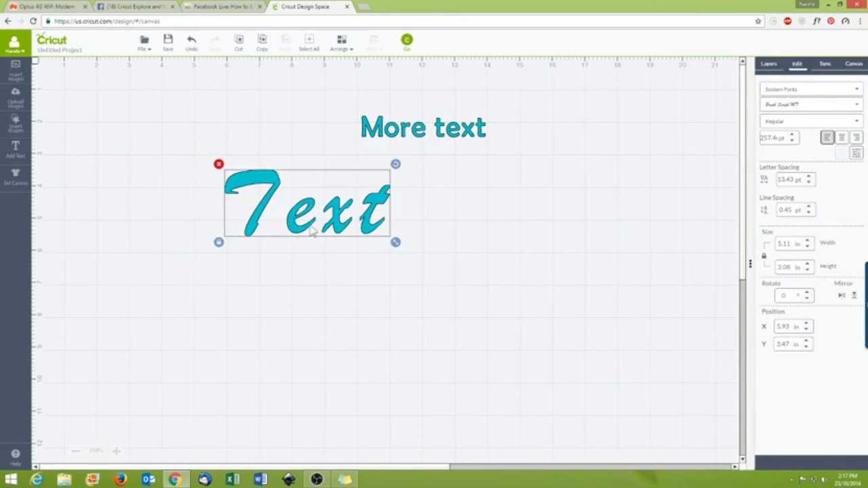
click(770, 66)
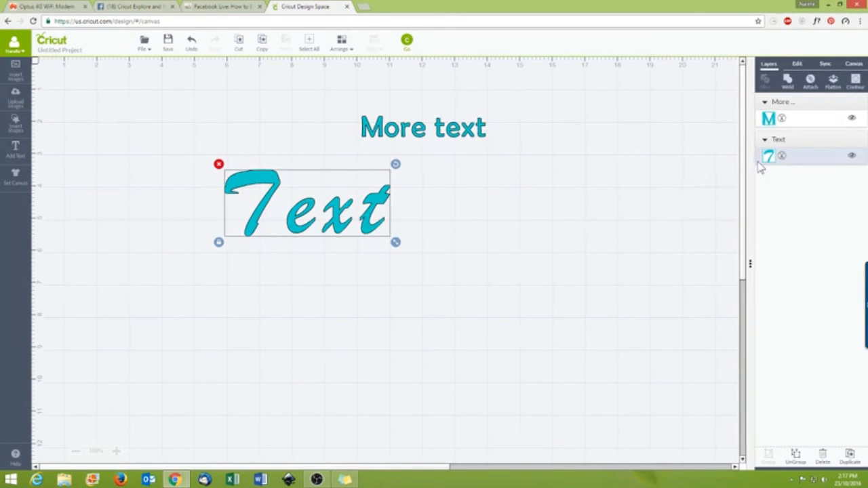
drag(337, 219, 434, 255)
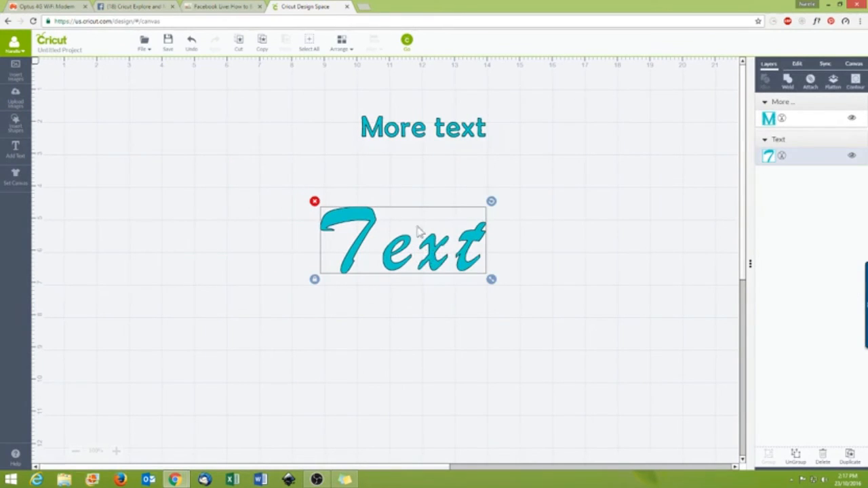
- Look up the font name of the large "Text" in its layer attributes information
click(769, 160)
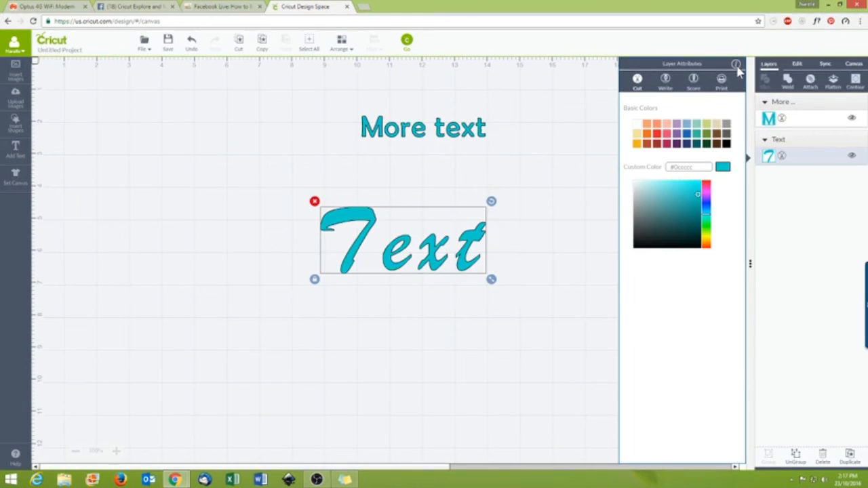
mouse_move(738, 69)
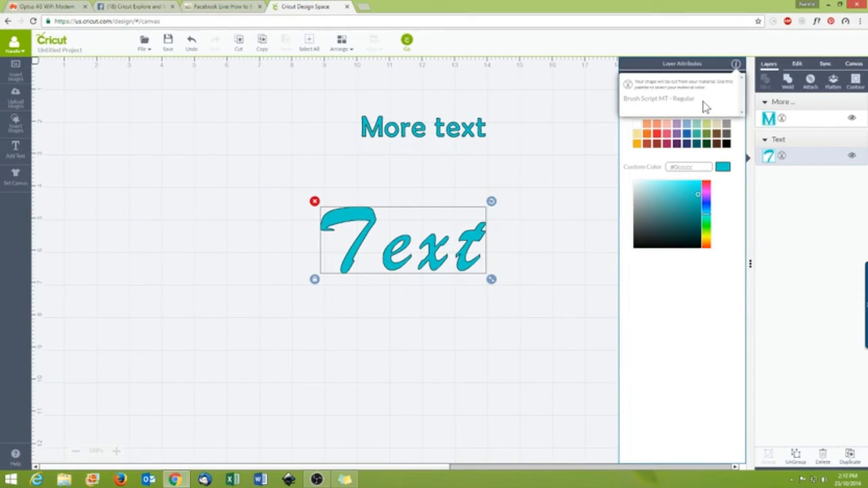
click(532, 146)
- Weld the "More text" letters into a single image and move it slightly closer to the large "Text"
click(440, 133)
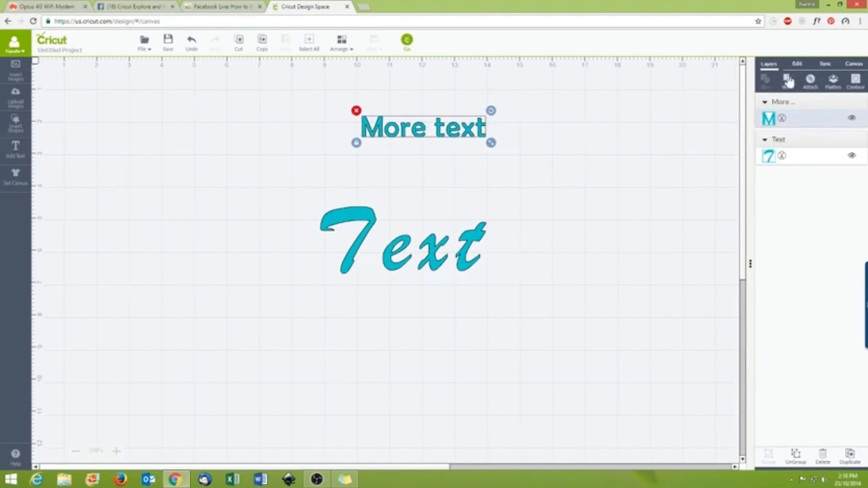
click(513, 192)
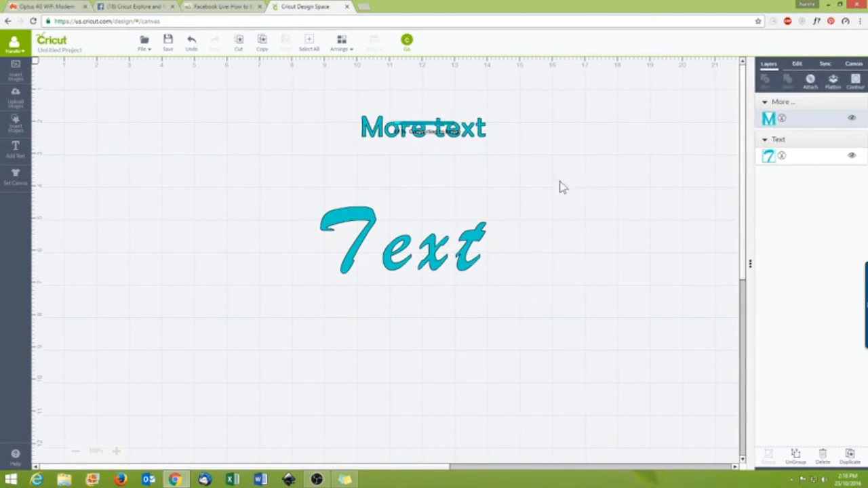
drag(438, 136, 444, 156)
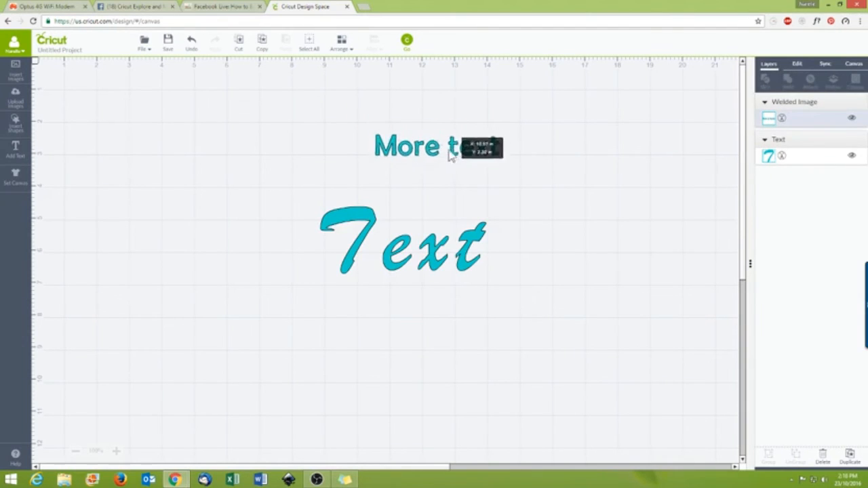
- Save the project as "Text demo" and start a new blank project
click(168, 51)
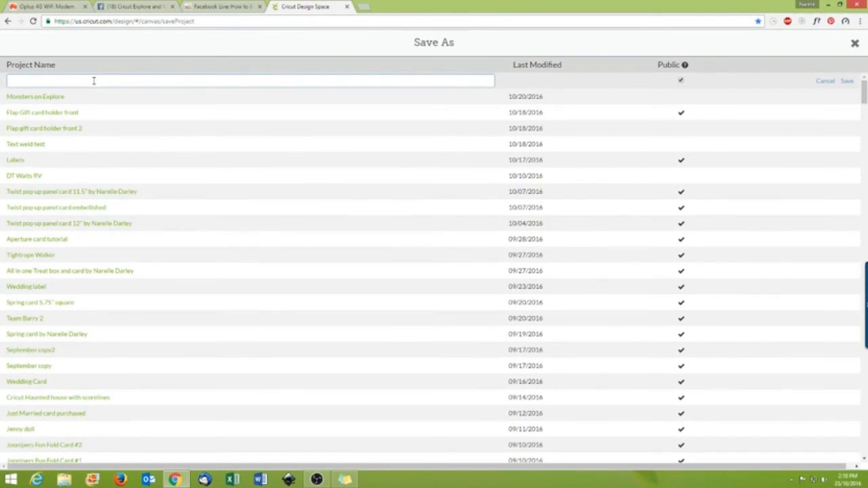
text(Text demo)
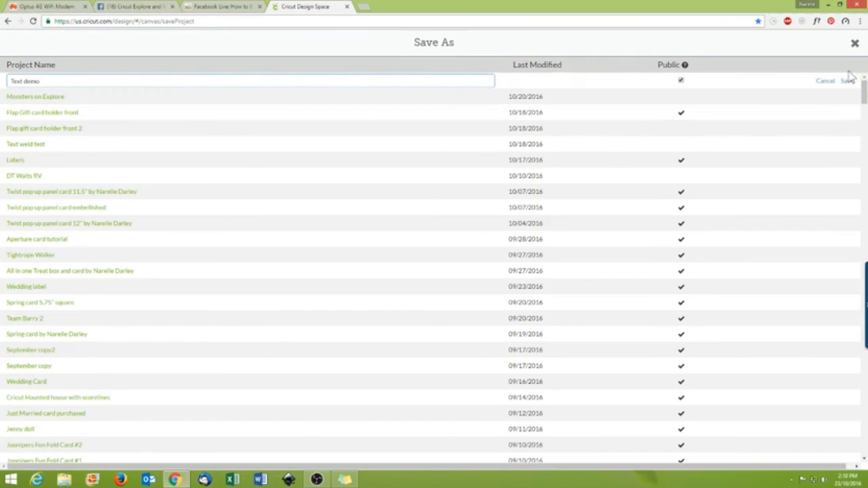
click(846, 82)
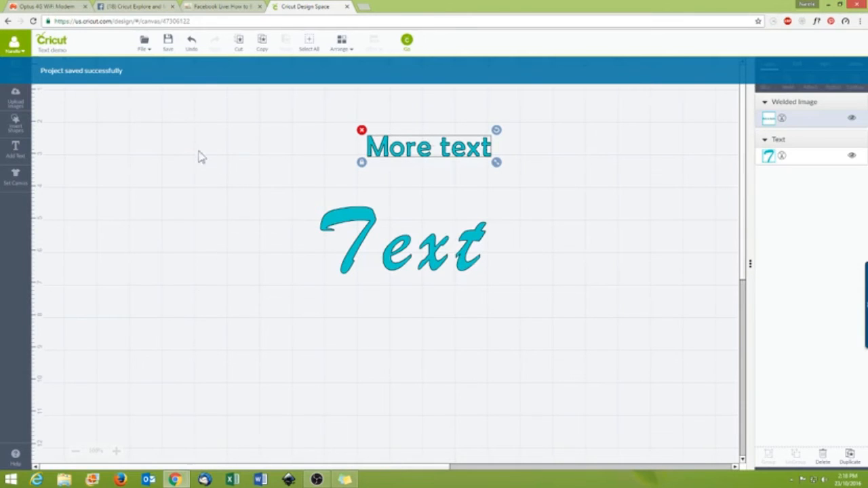
click(145, 43)
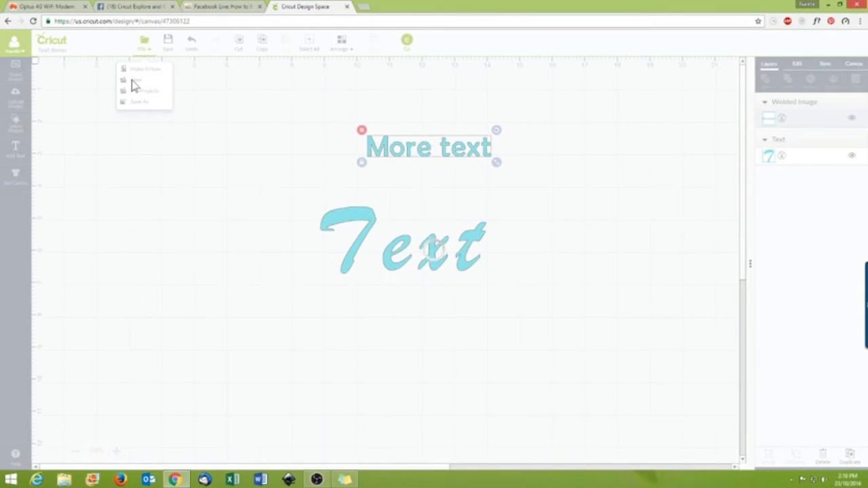
click(132, 81)
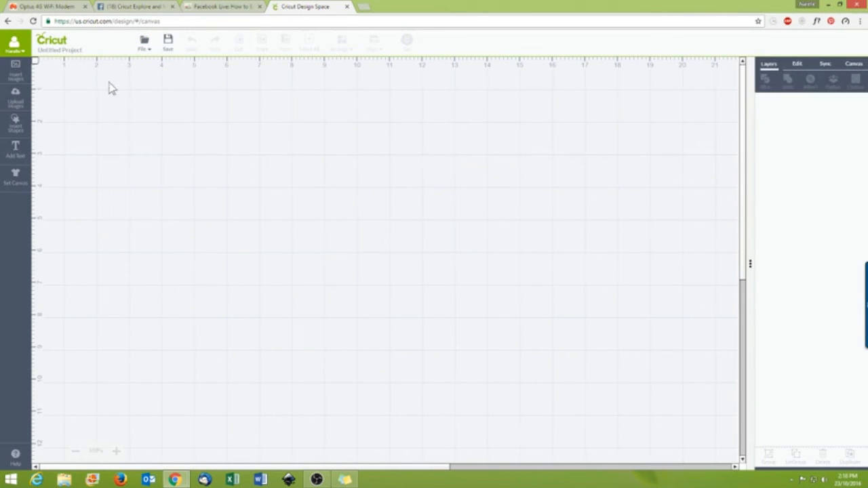
- Open the saved "Text demo" project without saving the blank one and move the large "Text" down and to the left
click(144, 43)
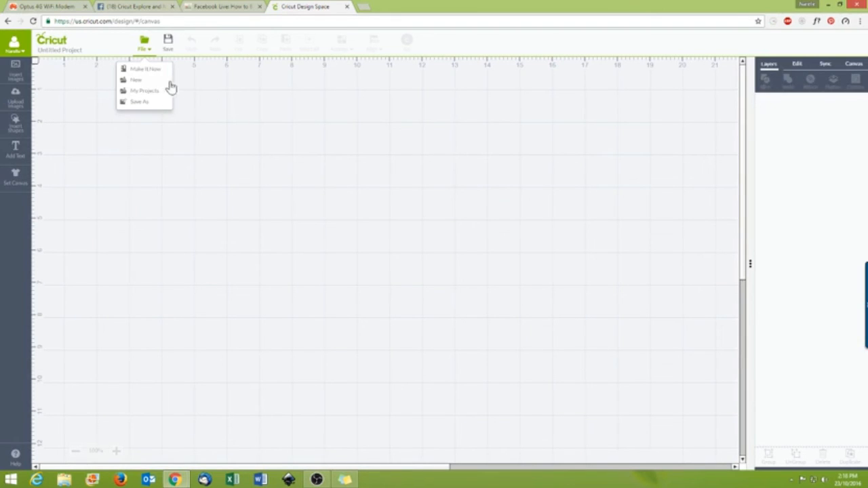
click(144, 96)
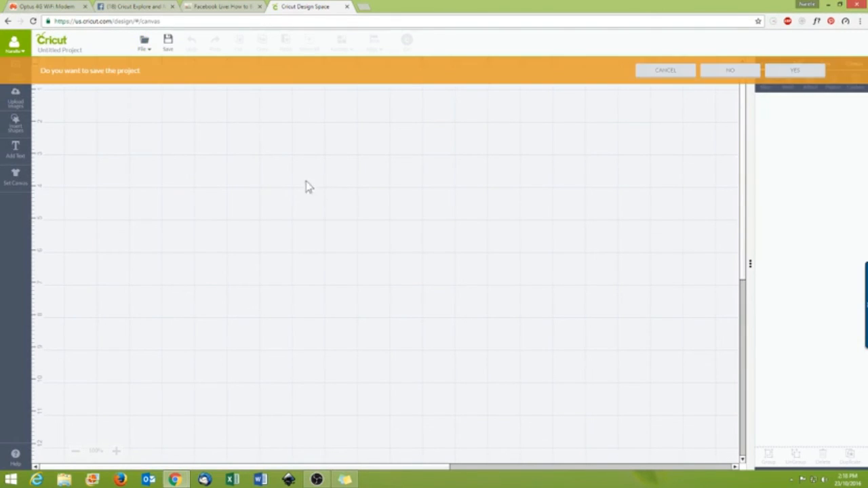
click(721, 76)
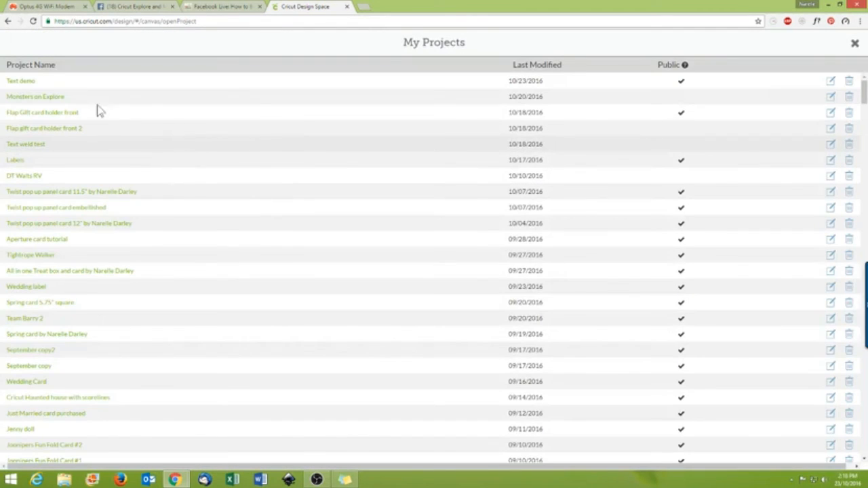
click(29, 83)
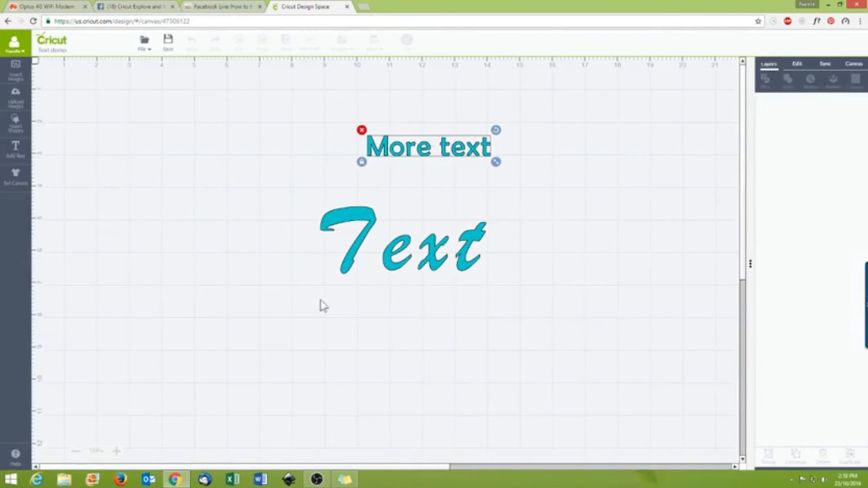
drag(396, 277, 361, 309)
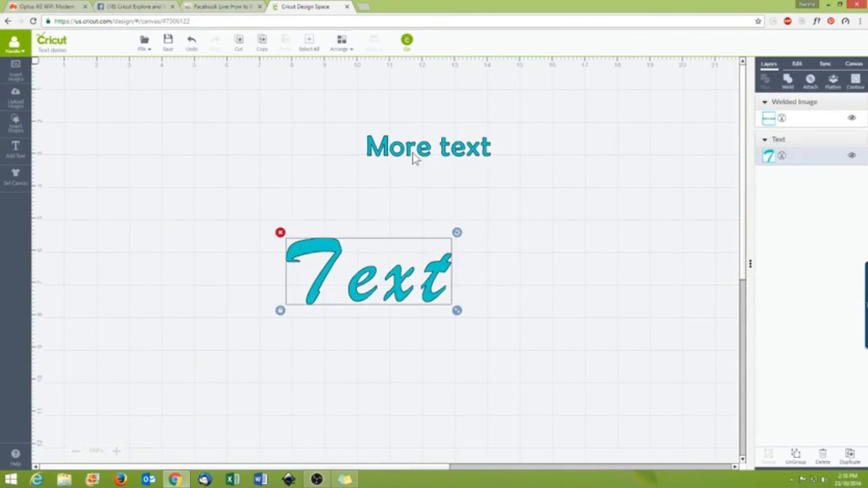
- Compare the layer attributes information of the welded "More text" with that of the large "Text" to check which shows its font
click(412, 153)
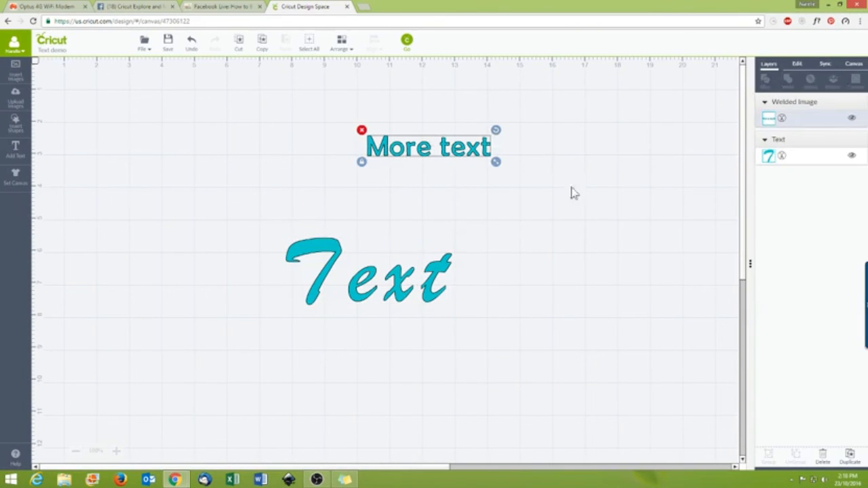
click(769, 119)
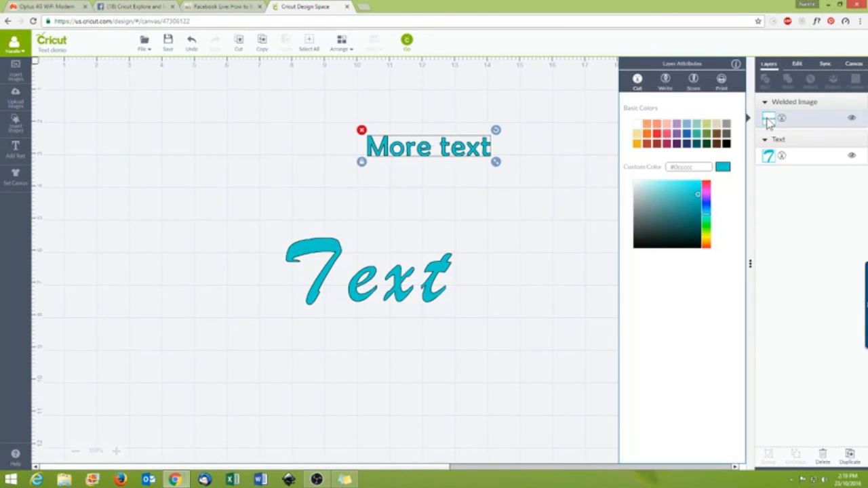
click(736, 65)
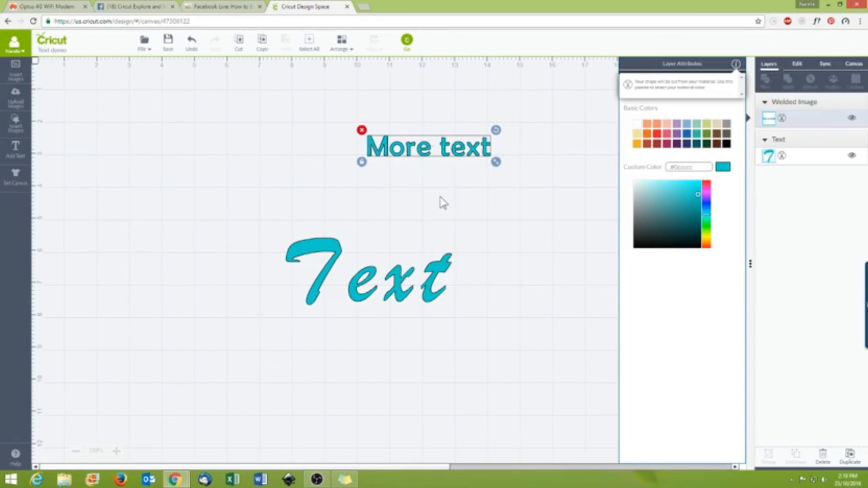
click(434, 275)
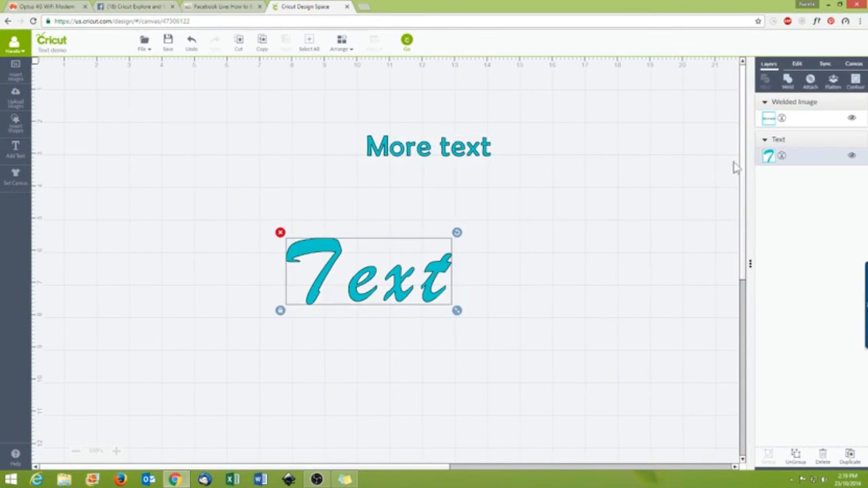
click(768, 156)
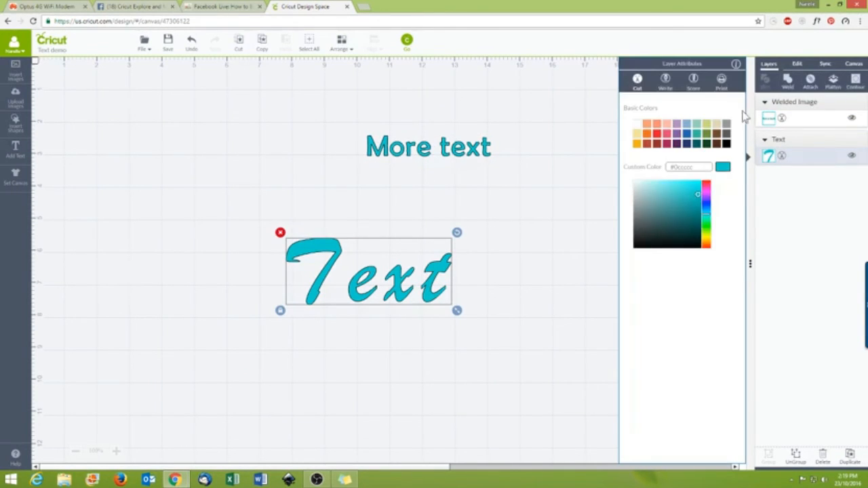
click(736, 64)
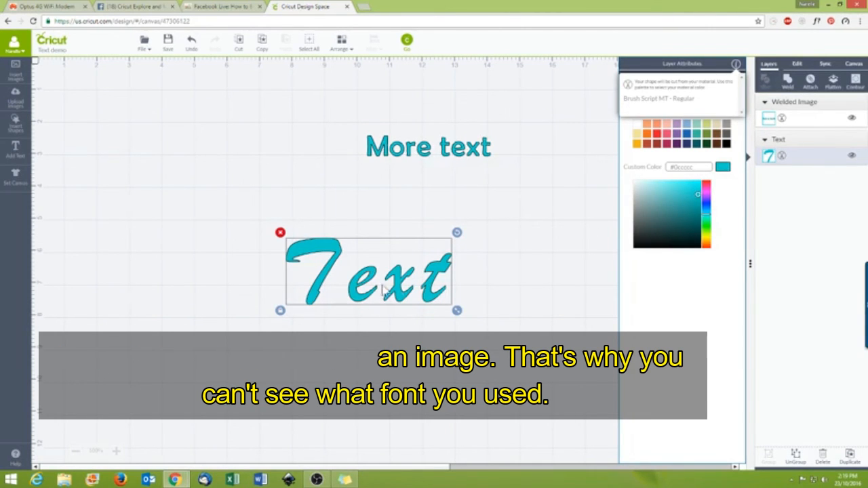
click(398, 297)
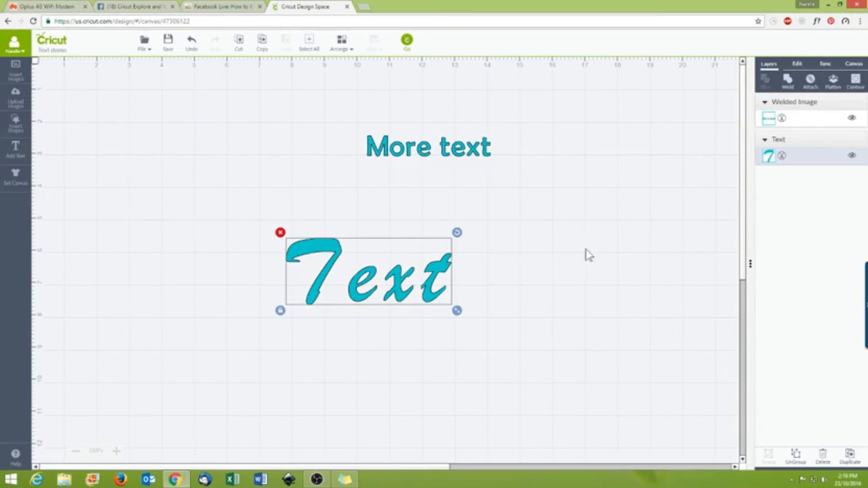
- Duplicate the large "Text", place the copy to the right of the original and hide the copy's layer
click(446, 155)
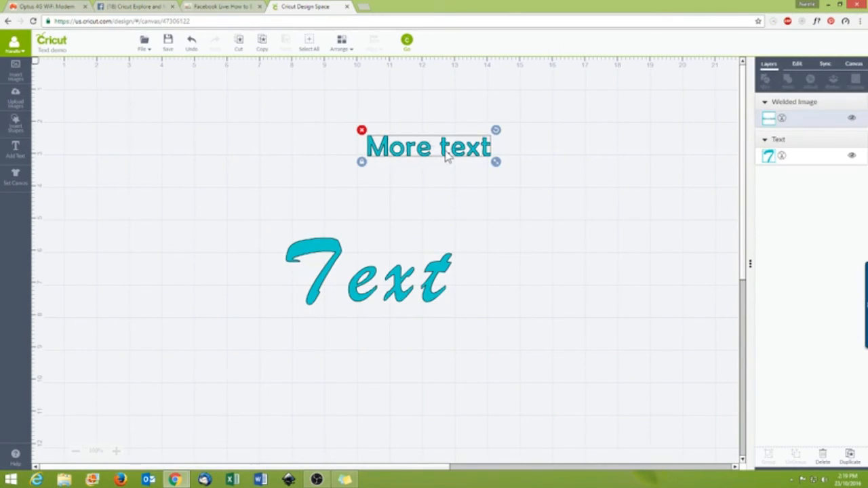
click(414, 299)
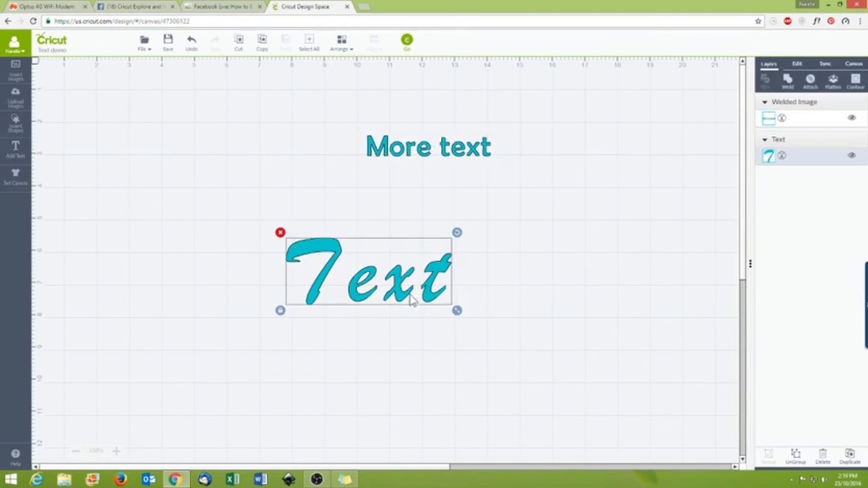
click(850, 456)
drag(405, 310, 682, 314)
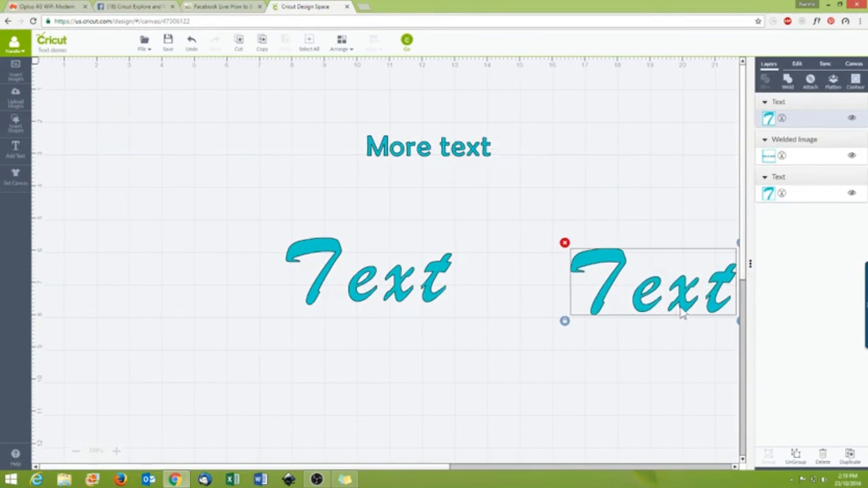
click(852, 118)
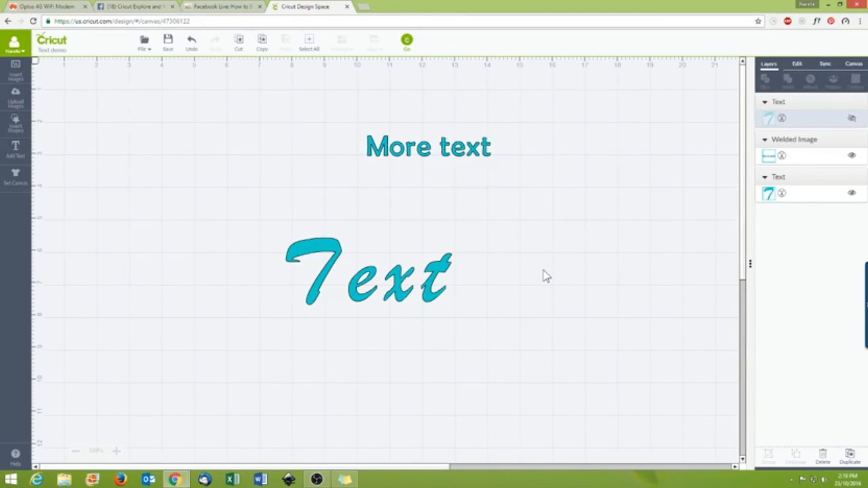
- Weld the original large "Text" into a single image and move it up and to the left
click(399, 282)
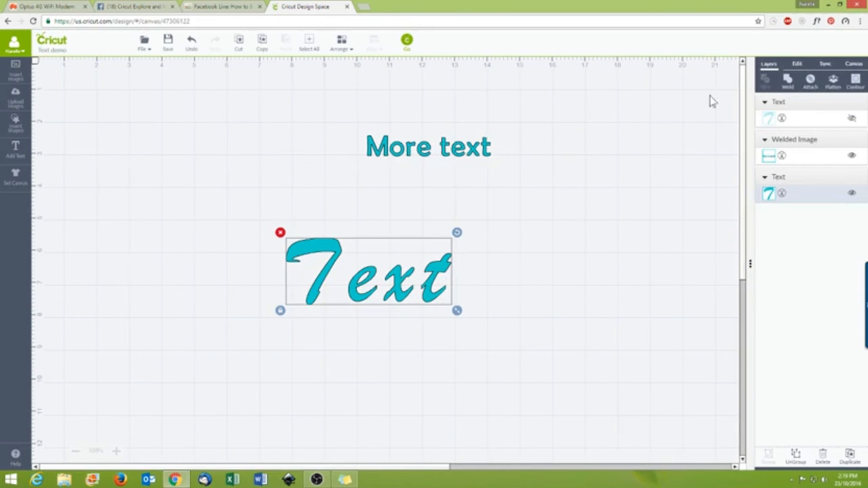
click(788, 81)
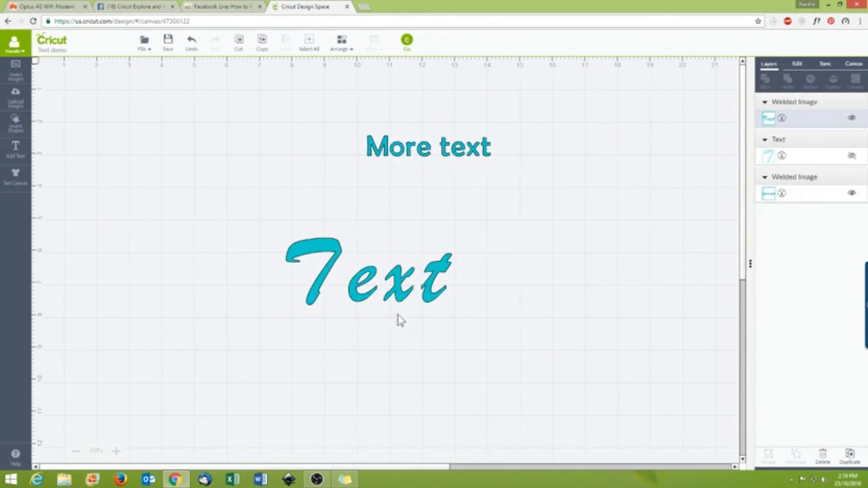
click(400, 293)
drag(400, 293, 360, 235)
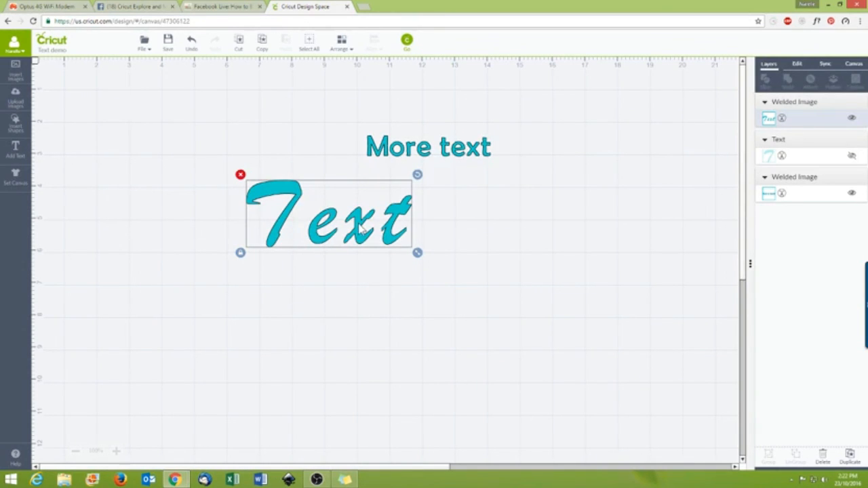
- Undo the moves and the weld of the large "Text" so that it is editable text again
click(192, 42)
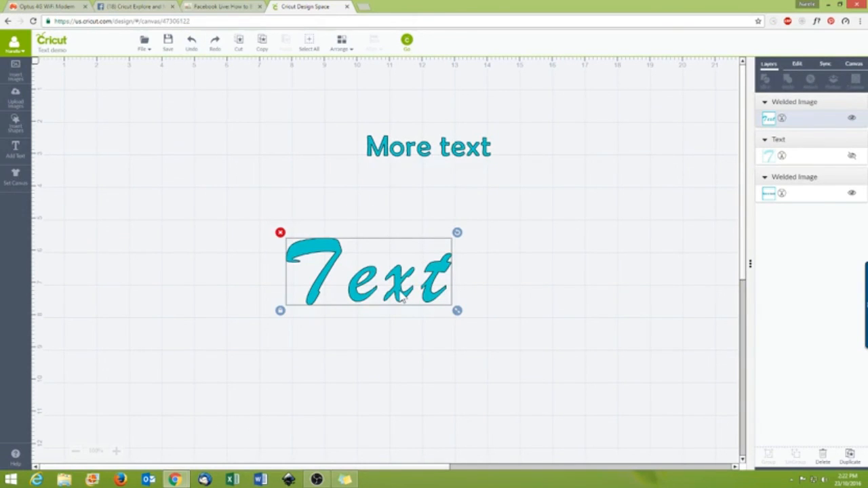
drag(403, 299, 380, 311)
click(191, 42)
click(191, 42)
- Move the large "Text" slightly up and to the left, isolate its letters and select each letter individually
drag(404, 279, 396, 260)
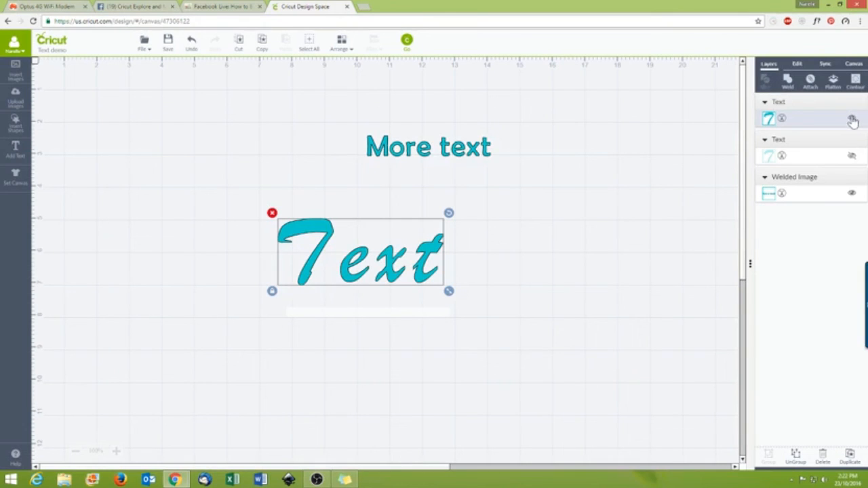
click(797, 64)
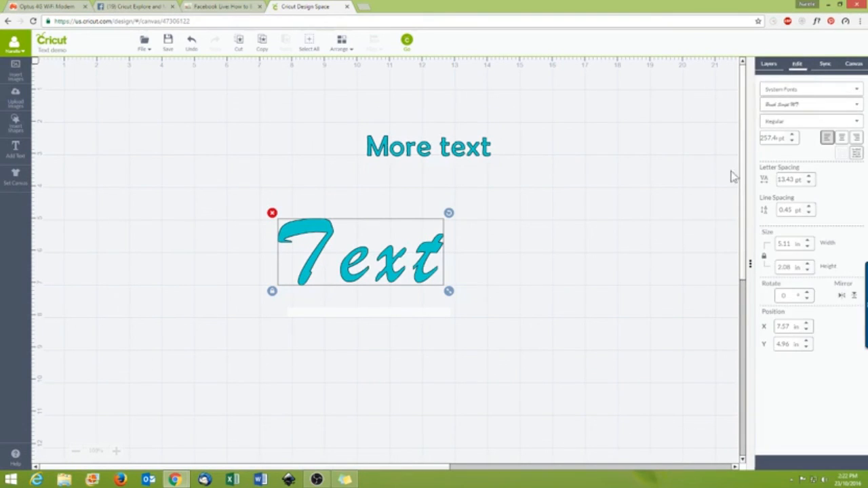
click(856, 155)
click(320, 266)
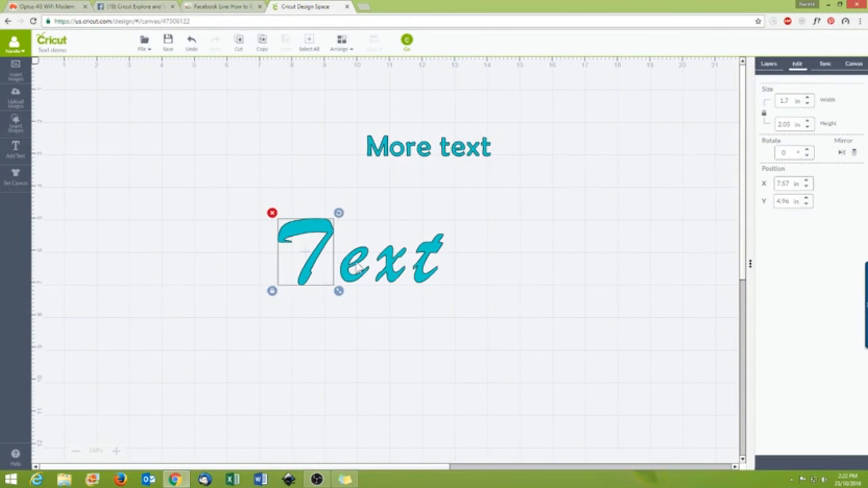
click(358, 268)
click(388, 273)
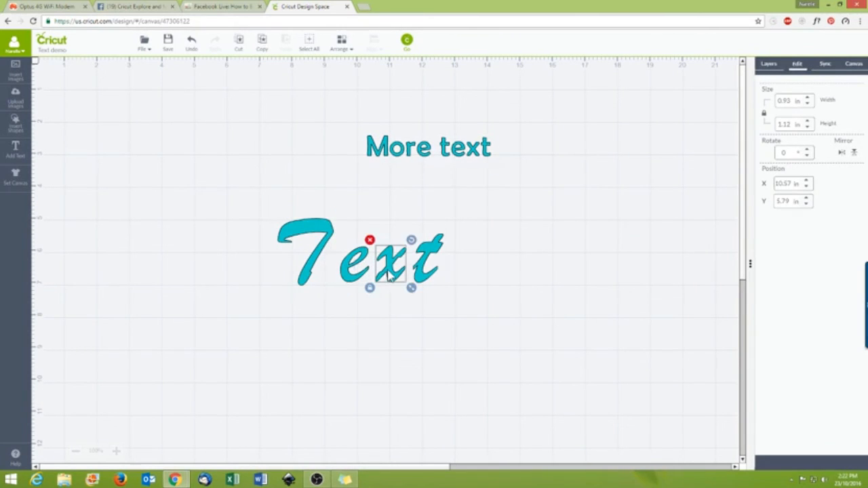
click(431, 256)
- Change the color of the isolated capital "T" to Rose Pink
click(771, 65)
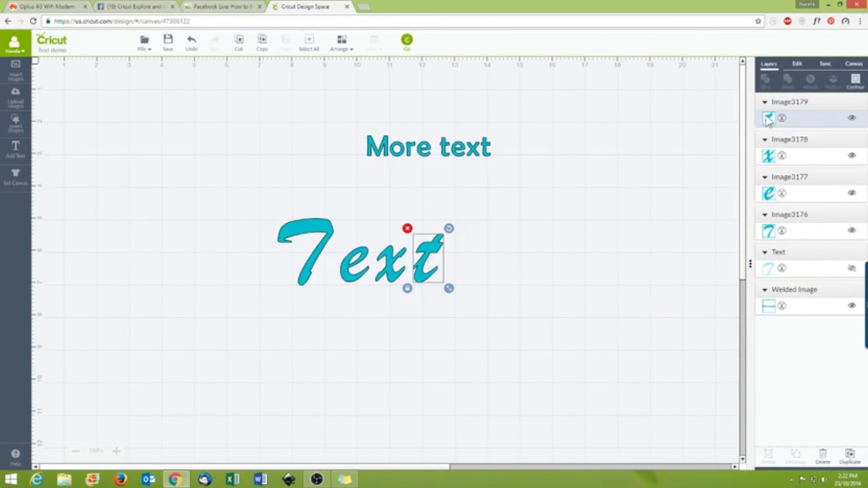
click(768, 119)
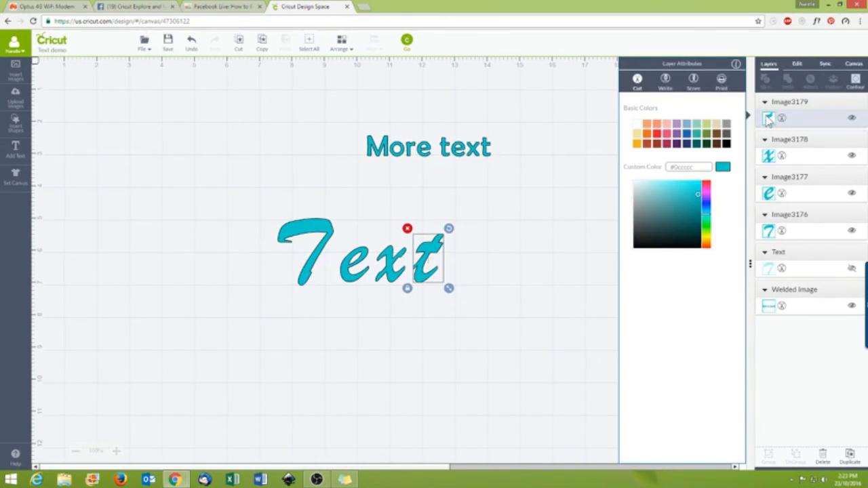
click(667, 135)
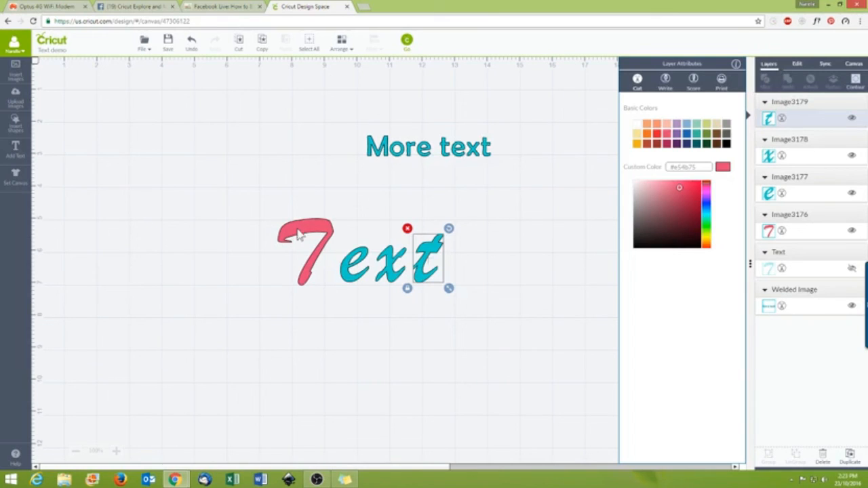
click(418, 347)
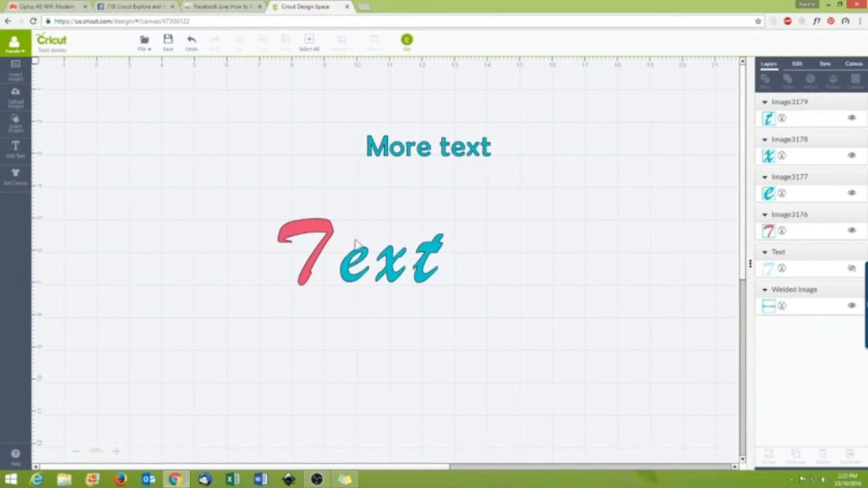
- Duplicate the isolated letter "t", place the copy to the right of the word, and hide and show the copy again
click(426, 261)
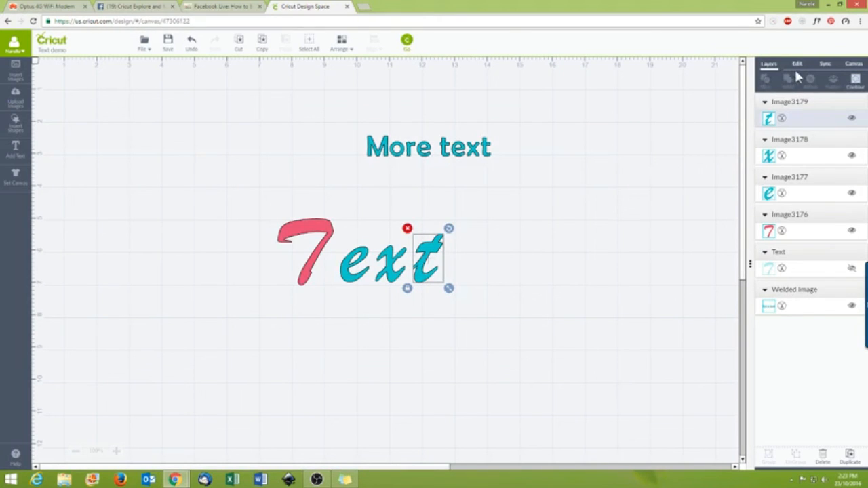
click(850, 457)
drag(438, 290, 565, 282)
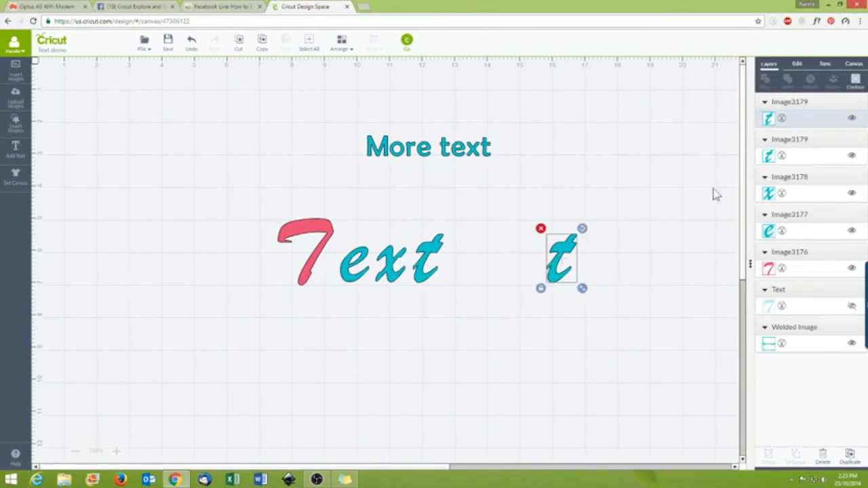
click(851, 119)
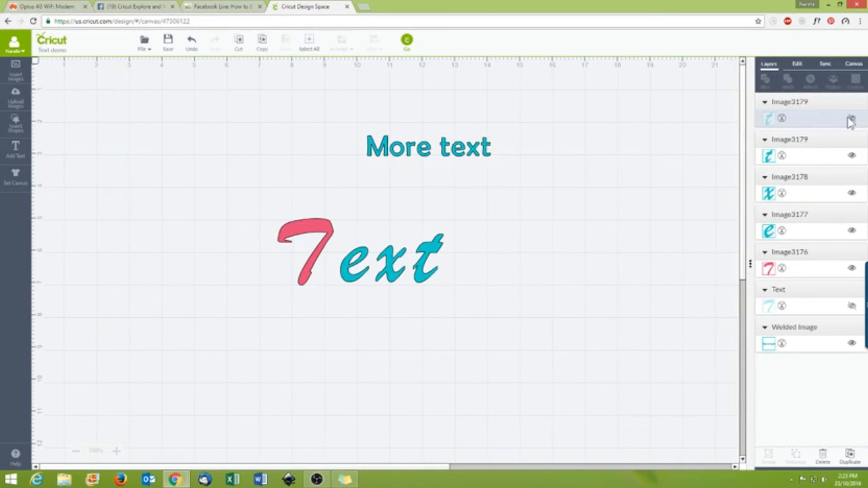
click(851, 120)
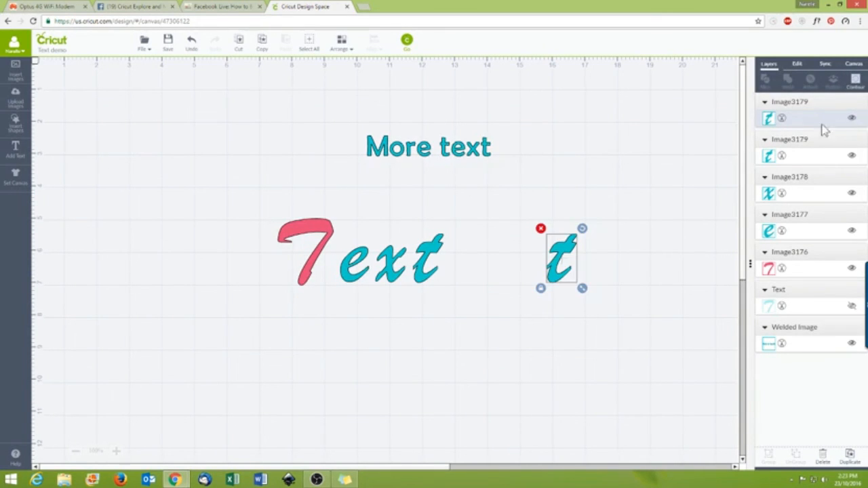
- Change the duplicated "t" to Rose Pink and place it at the end of the word, moving the original "t" out to the upper right
click(770, 121)
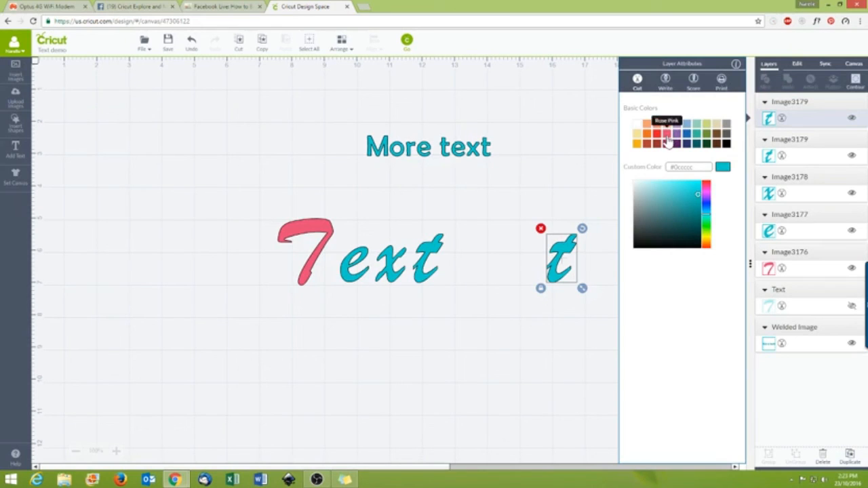
click(558, 268)
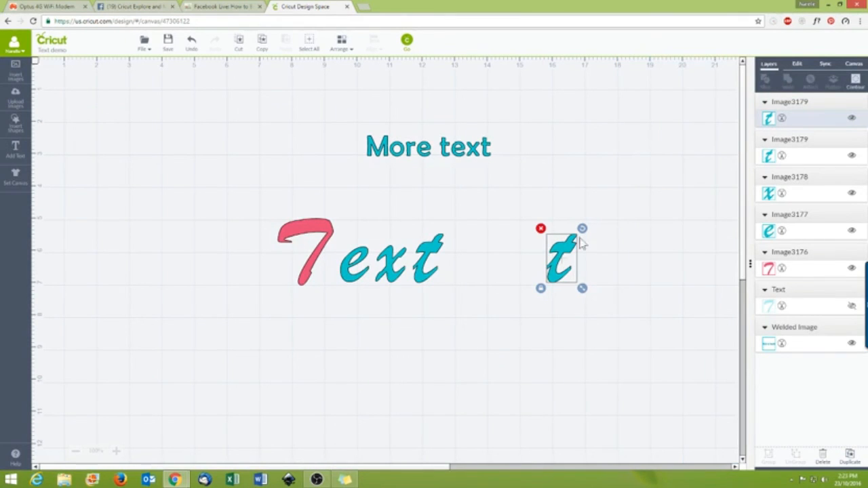
click(774, 125)
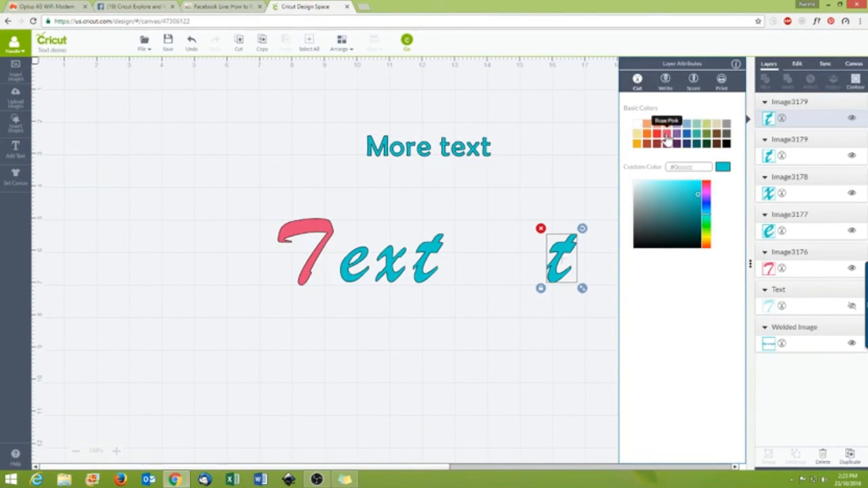
click(663, 141)
click(483, 373)
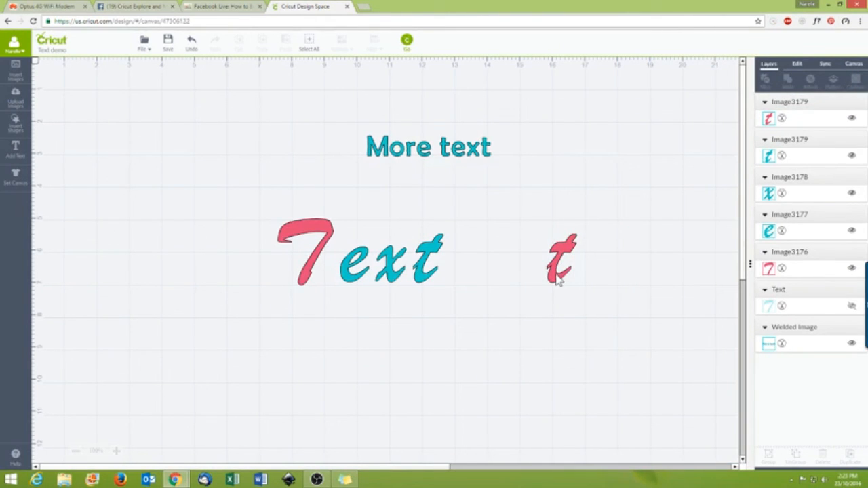
drag(556, 278, 590, 185)
drag(464, 284, 427, 284)
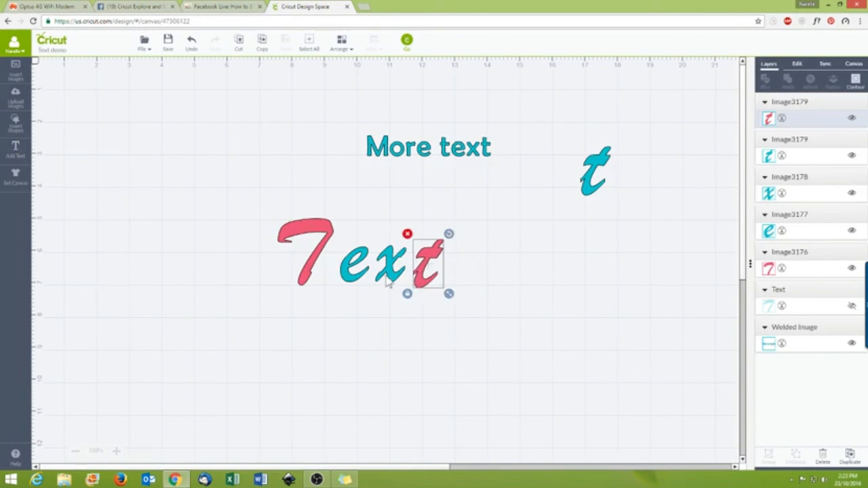
- Apply Candy Crystal from the color settings of the word's isolated letter "x"
click(387, 274)
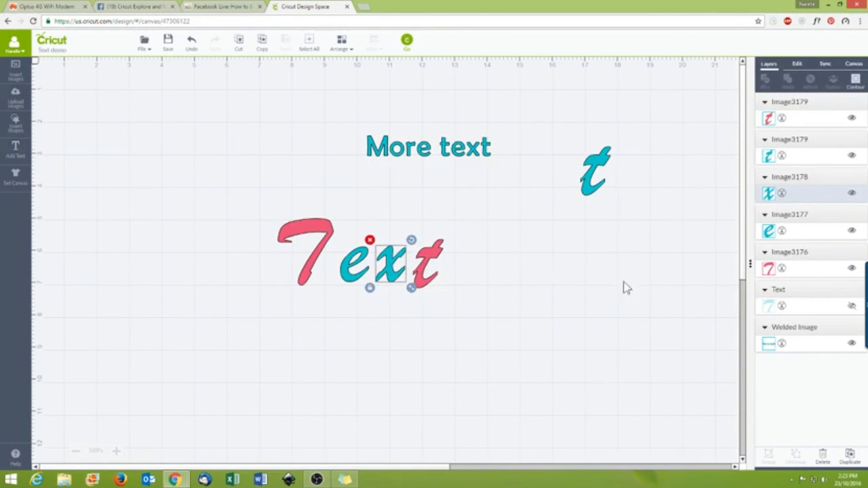
click(768, 195)
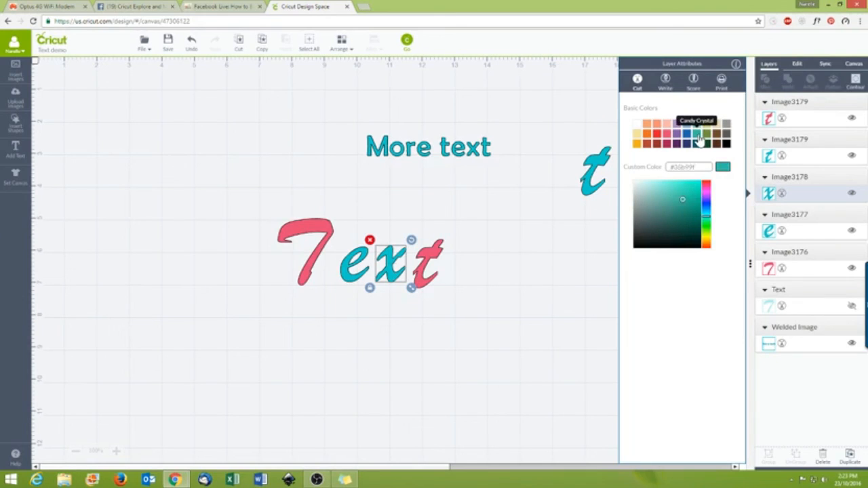
click(699, 139)
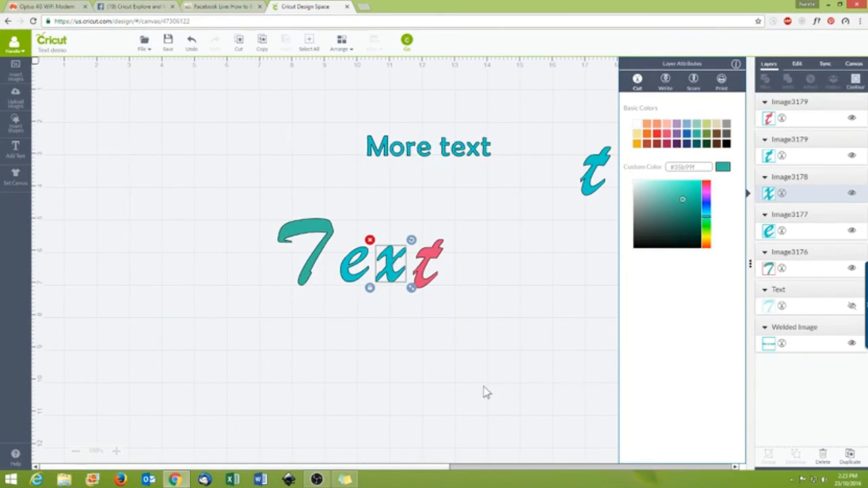
- Replace the word's "x" with a duplicate, moving the original below the spare "t", and color the duplicate blue (#1f66b1)
click(849, 459)
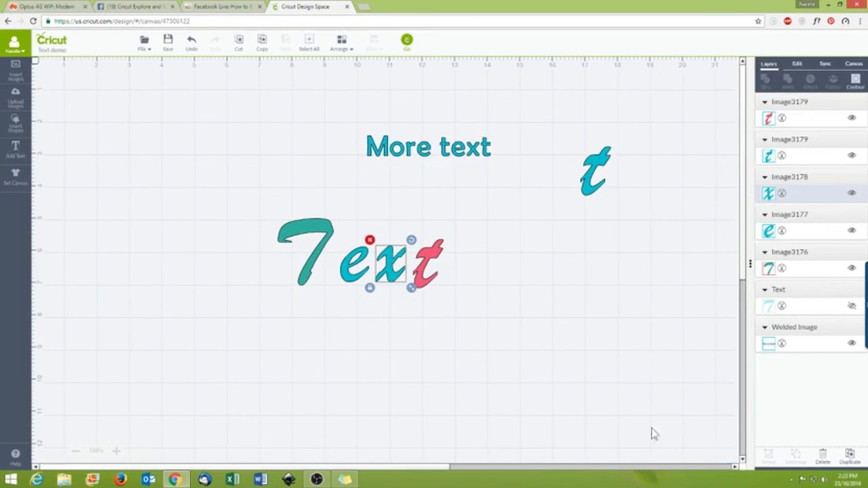
drag(400, 295, 454, 325)
drag(399, 268, 696, 230)
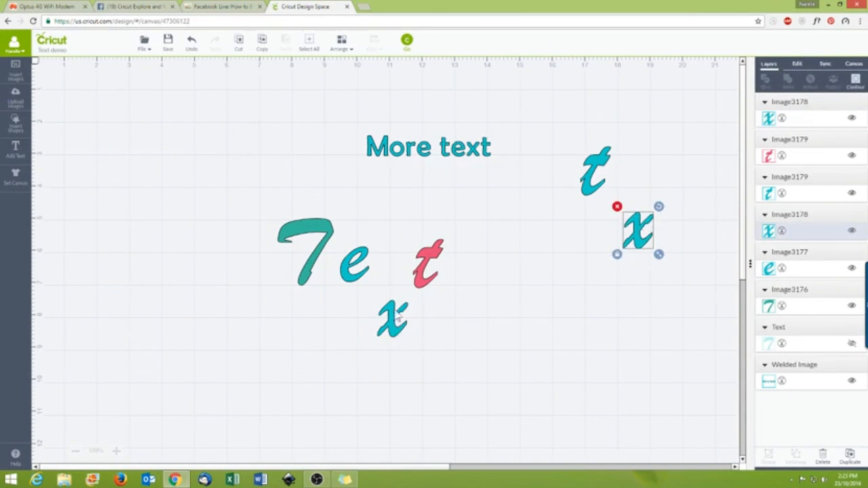
drag(397, 316, 395, 262)
click(769, 118)
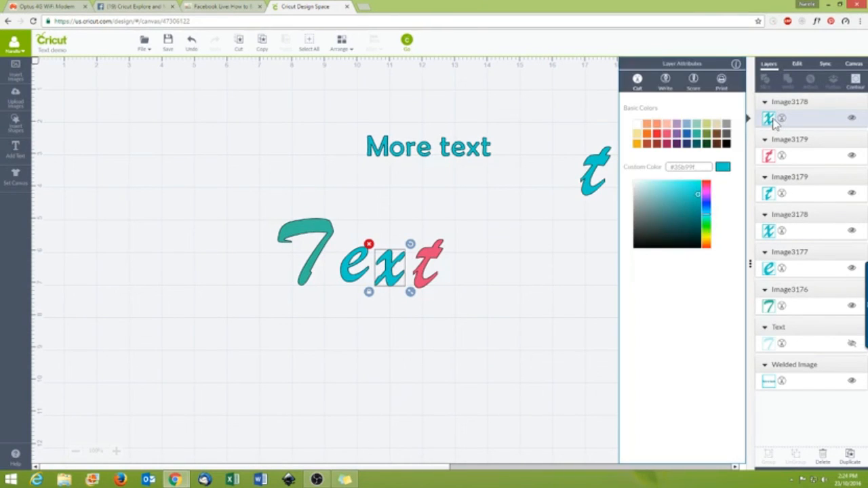
click(689, 139)
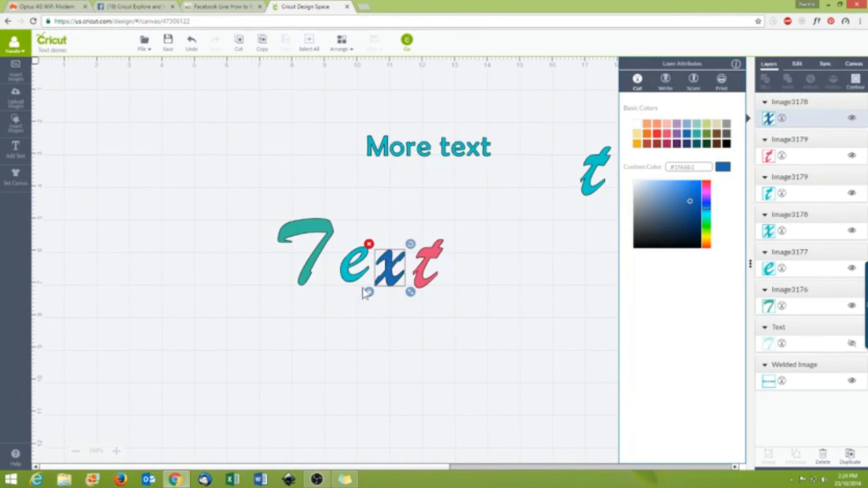
- Replace the word's "e" with a duplicate, moving the original beside the spare "t", and color the duplicate golden yellow (#f2b31b)
click(351, 268)
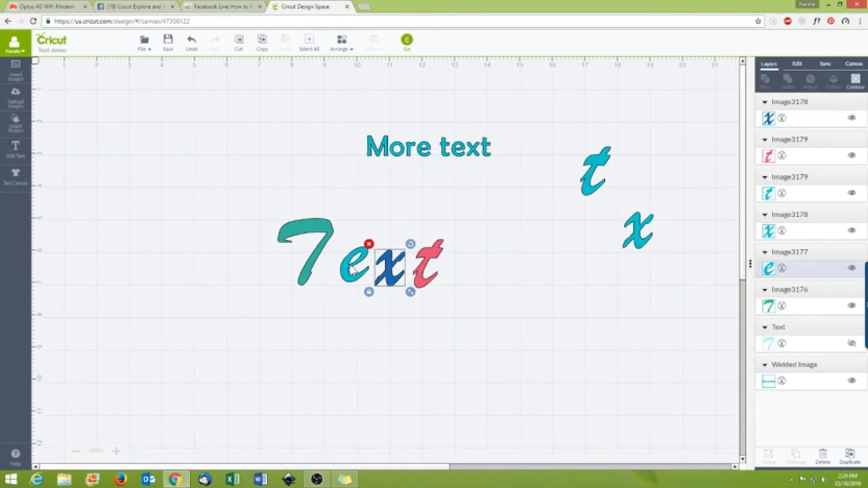
click(850, 456)
drag(366, 290, 397, 347)
drag(349, 268, 585, 188)
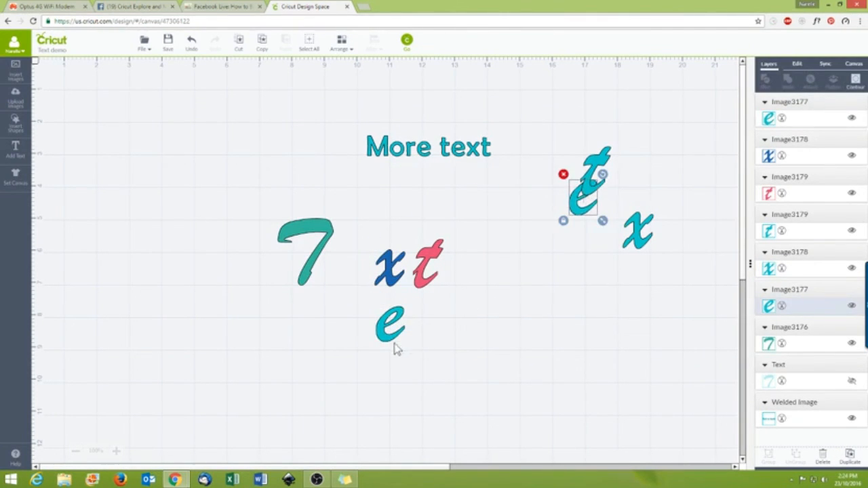
drag(396, 346, 350, 279)
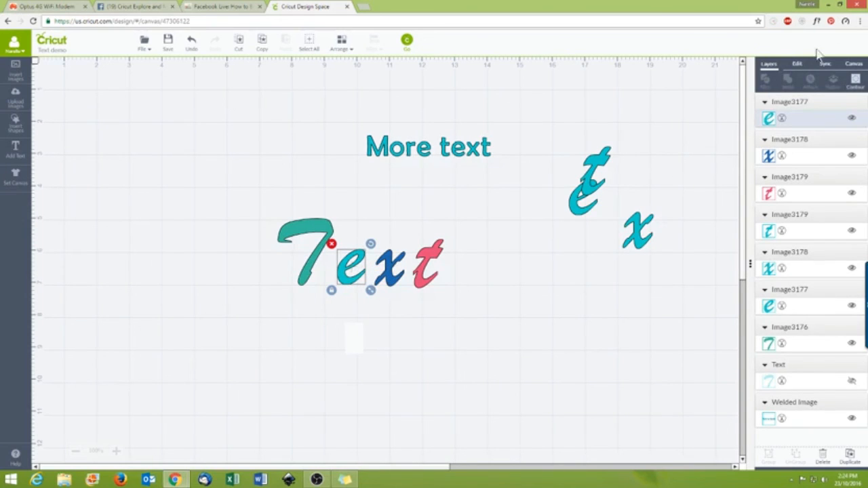
click(769, 120)
click(637, 143)
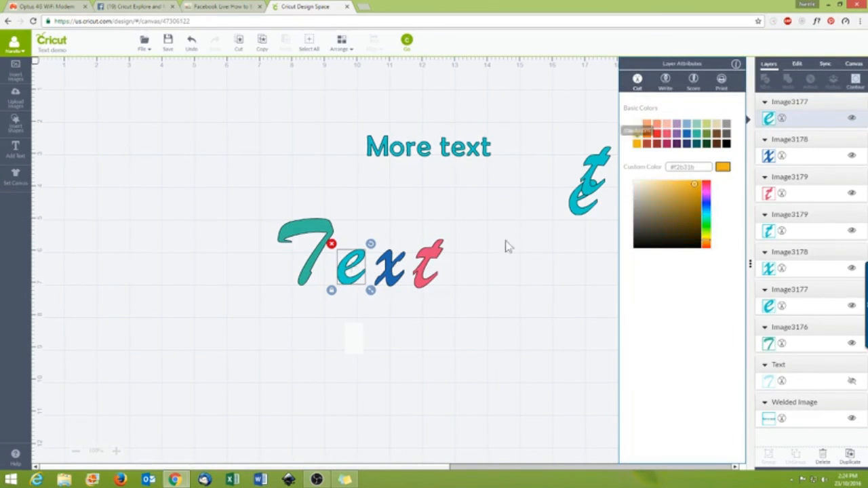
- Move the four colored letters closer together so that they form the tightly spaced word "Text"
drag(312, 270, 342, 283)
click(434, 355)
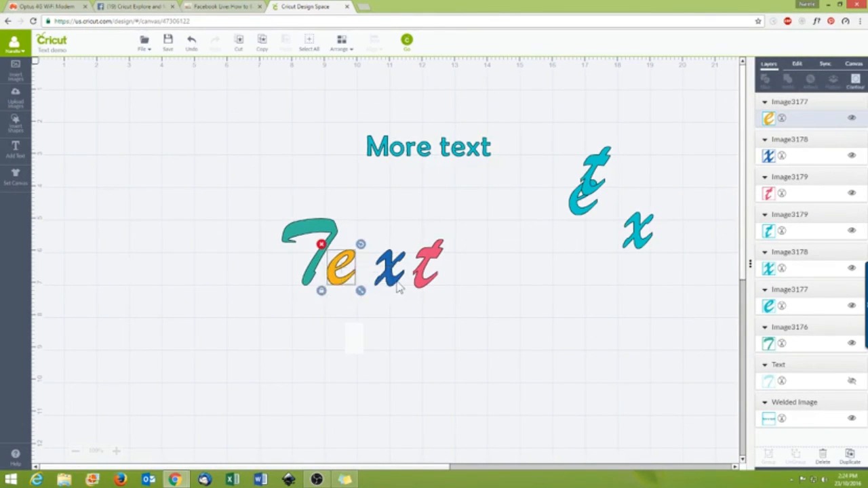
mouse_move(397, 286)
mouse_down()
mouse_move(378, 287)
mouse_move(399, 287)
mouse_up()
click(270, 251)
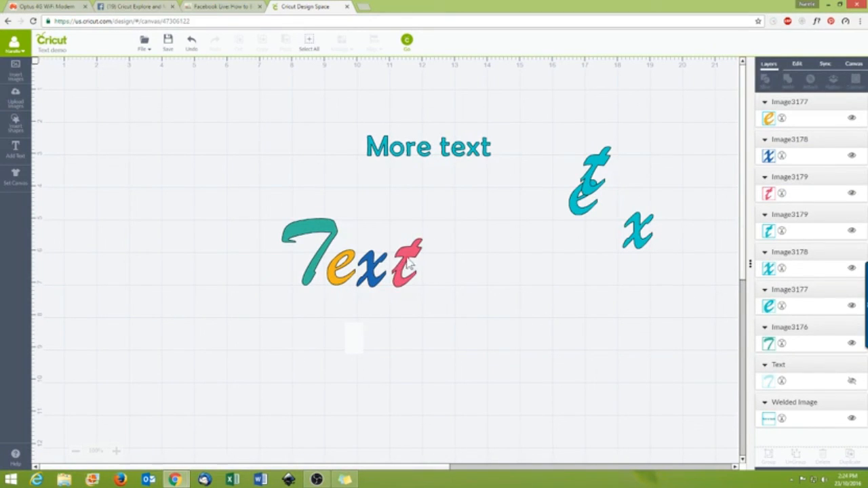
mouse_move(401, 275)
mouse_down()
mouse_move(394, 275)
mouse_move(405, 288)
mouse_up()
click(438, 283)
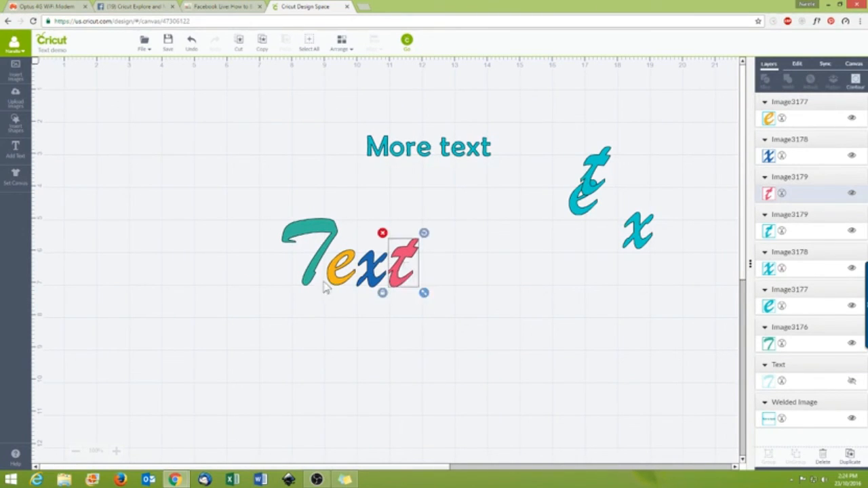
- Flatten the four colored letters of "Text" into a single image and undo the flatten
click(265, 186)
drag(239, 178, 469, 354)
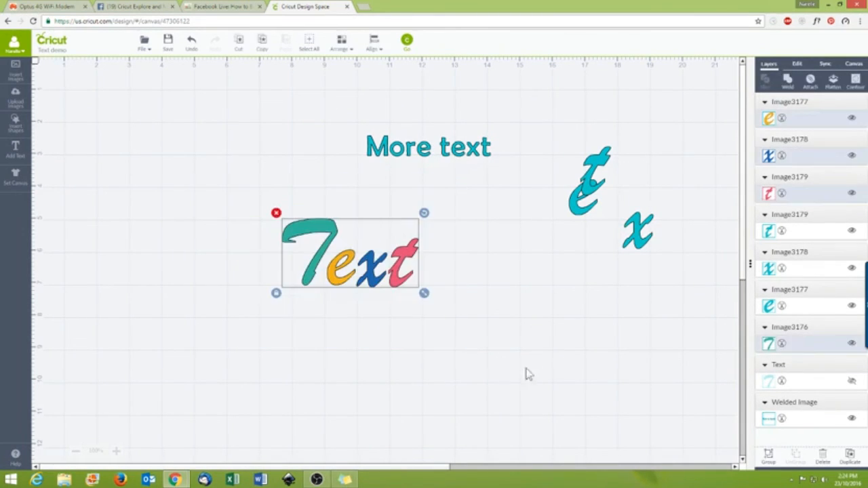
click(833, 80)
click(363, 319)
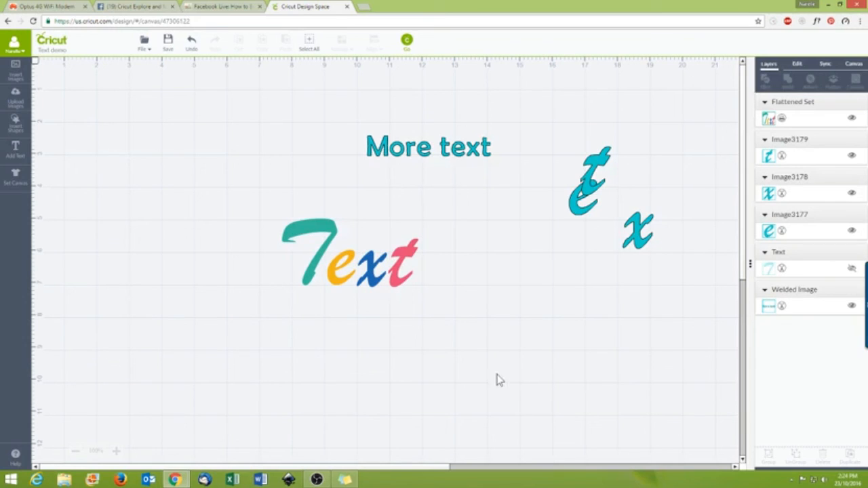
click(191, 44)
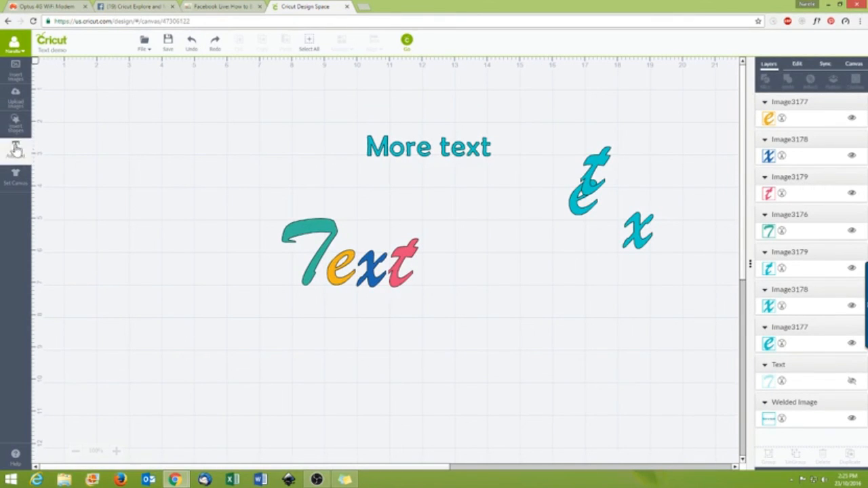
- Insert a square, unlock its proportions and stretch it into a wide rectangle covering the colored word "Text"
click(15, 122)
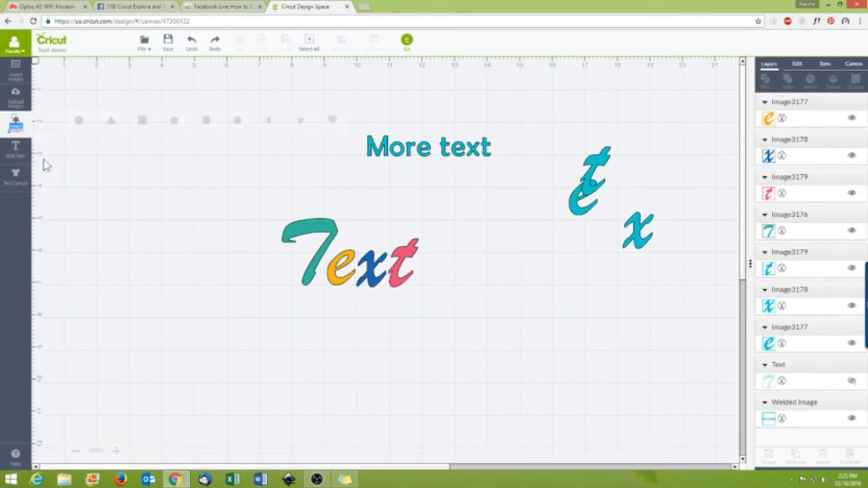
click(142, 122)
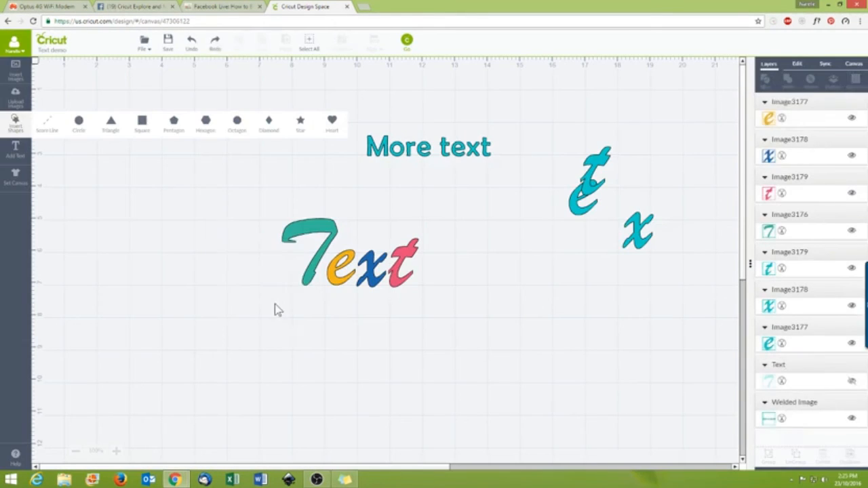
drag(265, 298, 288, 268)
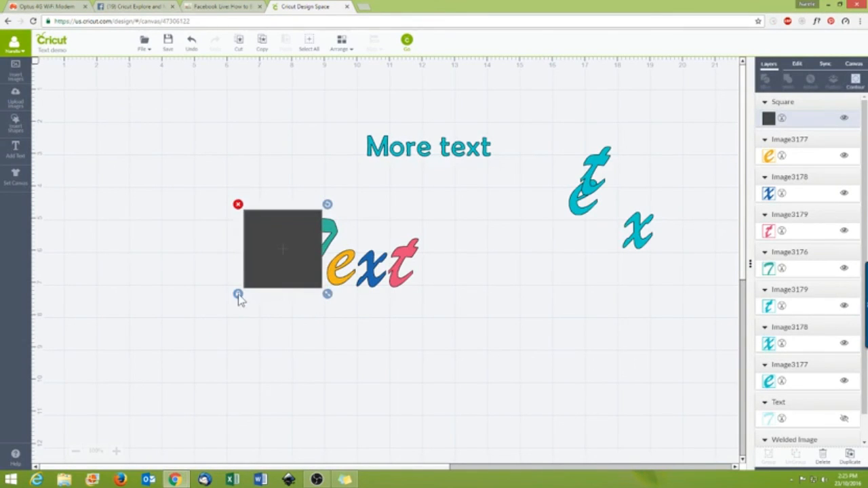
drag(328, 296, 455, 306)
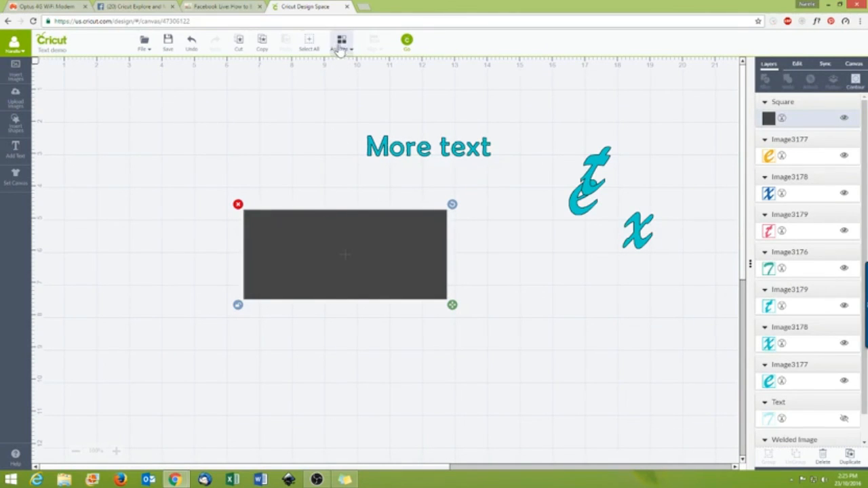
- Send the rectangle to the back behind the colored letters and shift it slightly to the right
click(342, 45)
click(345, 71)
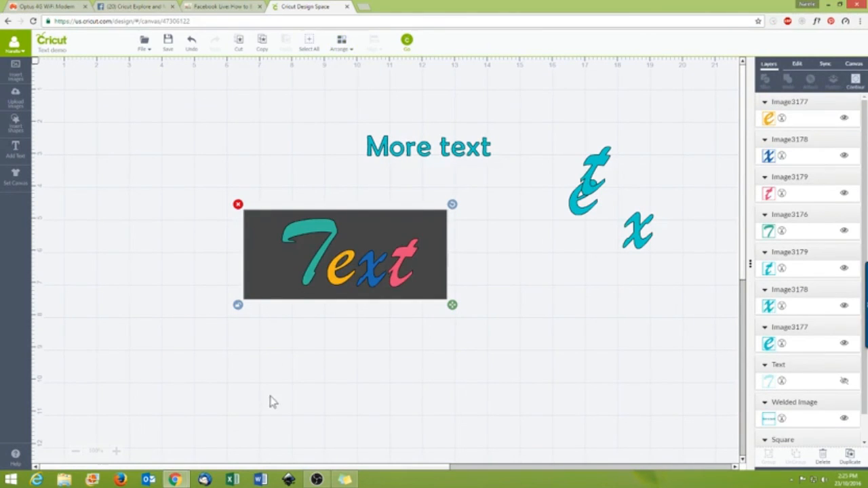
click(292, 385)
drag(261, 275, 266, 275)
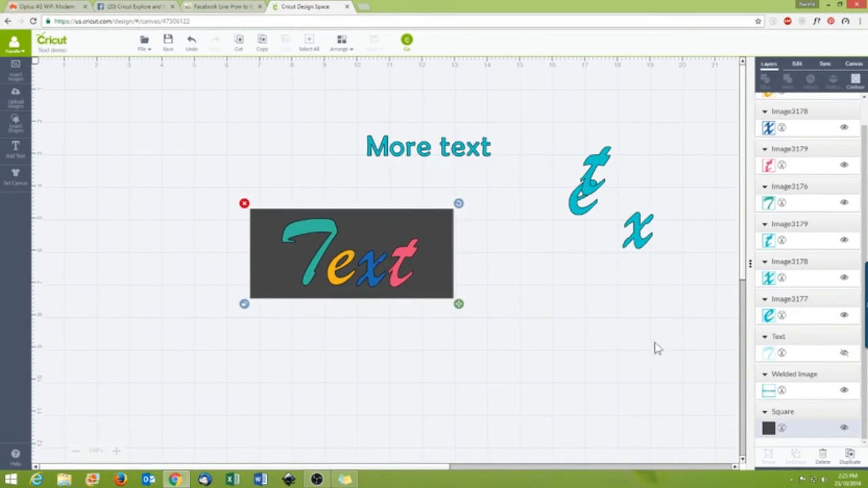
- Change the color of the rectangle behind the colored word "Text" to White
click(768, 428)
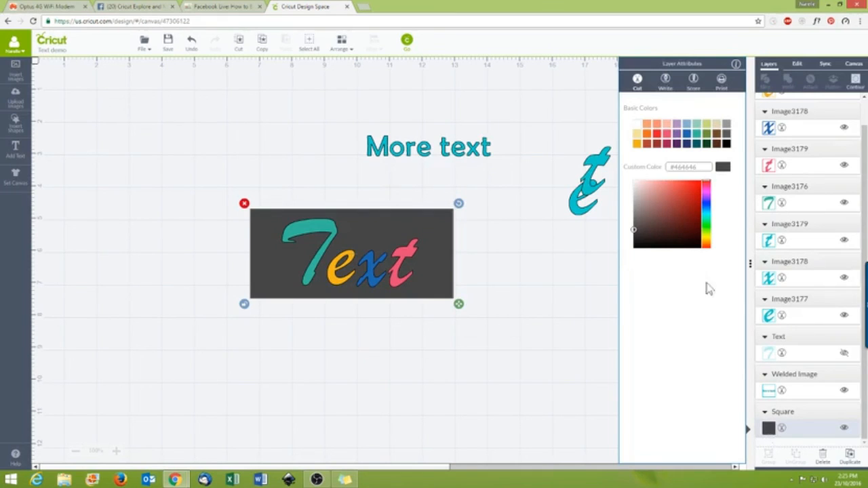
click(638, 125)
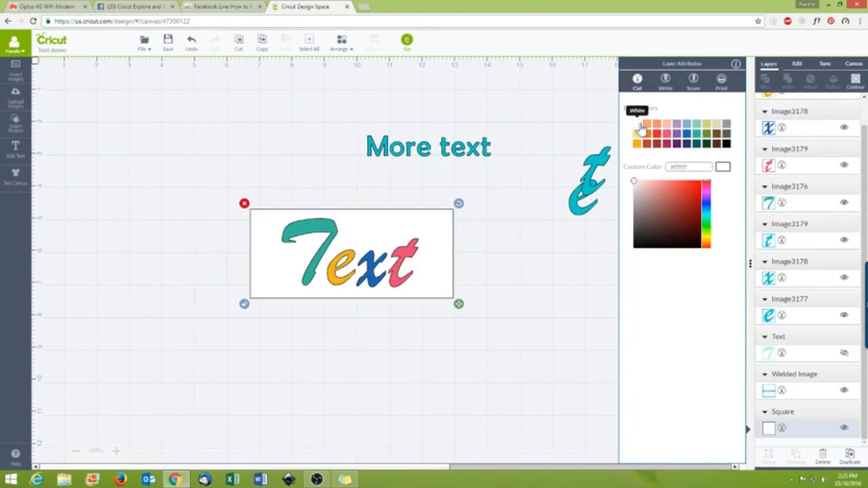
click(232, 380)
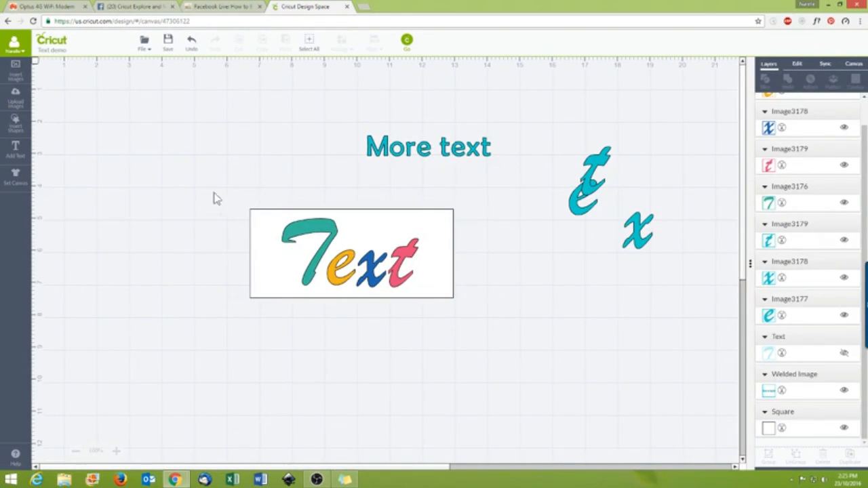
- Select the four colored letters together with the white rectangle behind them
drag(217, 188, 520, 367)
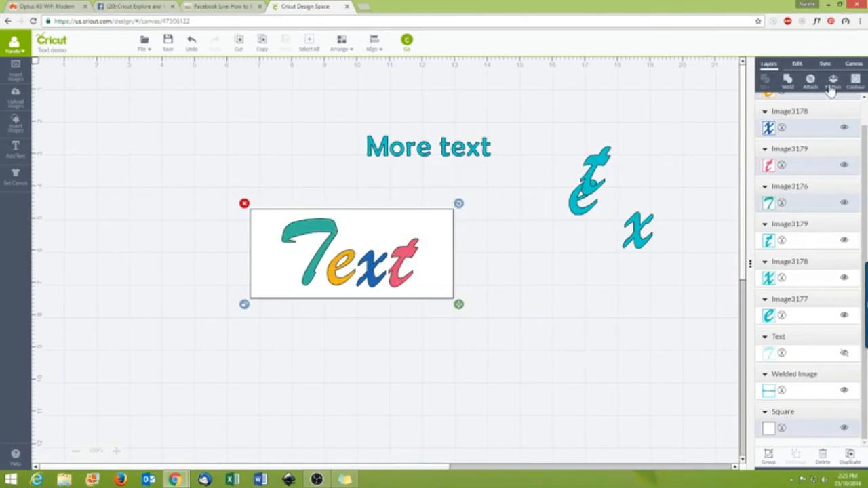